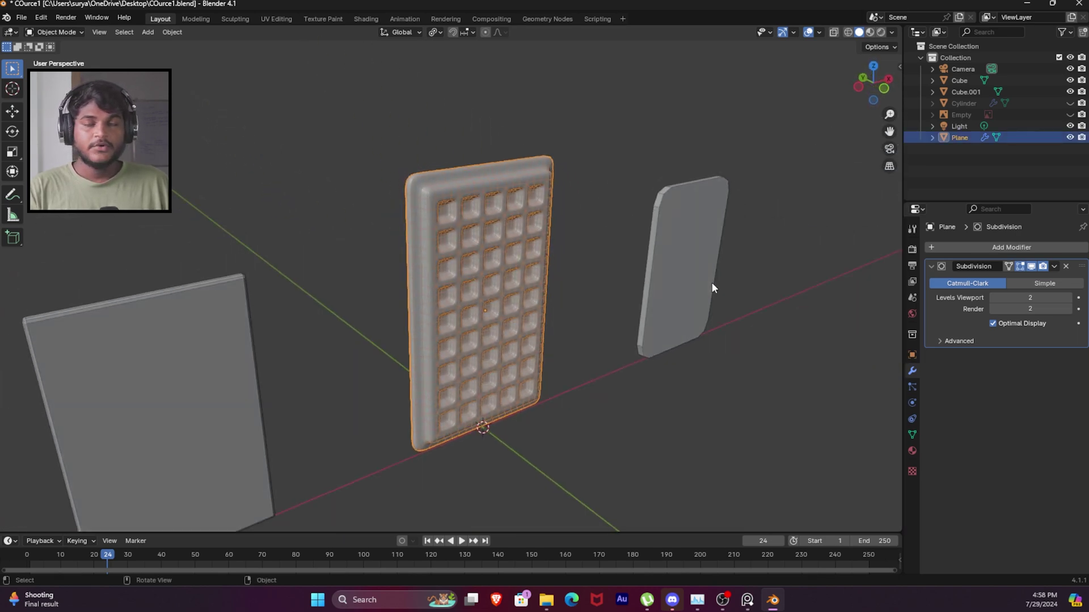
# - Examine the waffle biscuit model from several angles between the two plain slabs
pyautogui.click(718, 284)
pyautogui.moveTo(623, 200); pyautogui.dragTo(578, 207, button='middle')
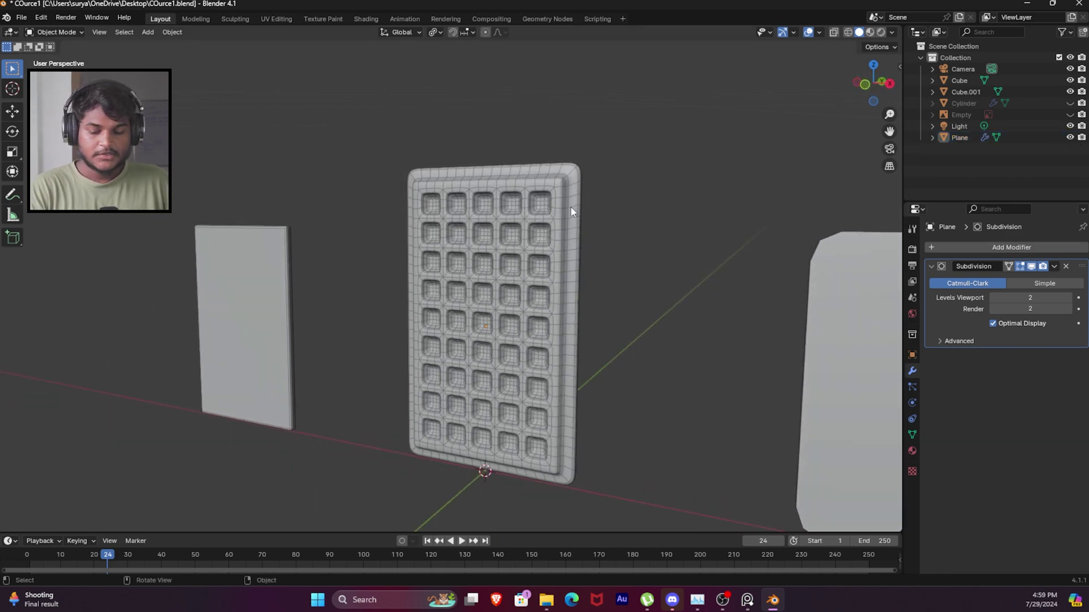
pyautogui.click(564, 253)
pyautogui.moveTo(563, 253); pyautogui.dragTo(655, 327, button='middle')
pyautogui.click(630, 236)
pyautogui.click(574, 224)
pyautogui.click(631, 279)
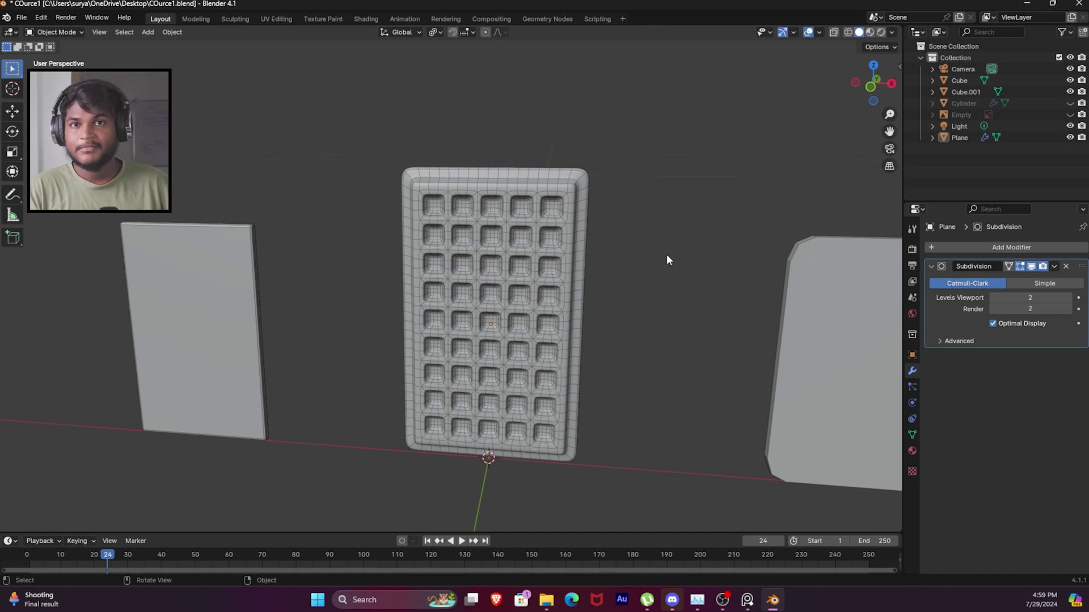
pyautogui.click(588, 258)
pyautogui.moveTo(588, 258); pyautogui.dragTo(635, 286, button='middle')
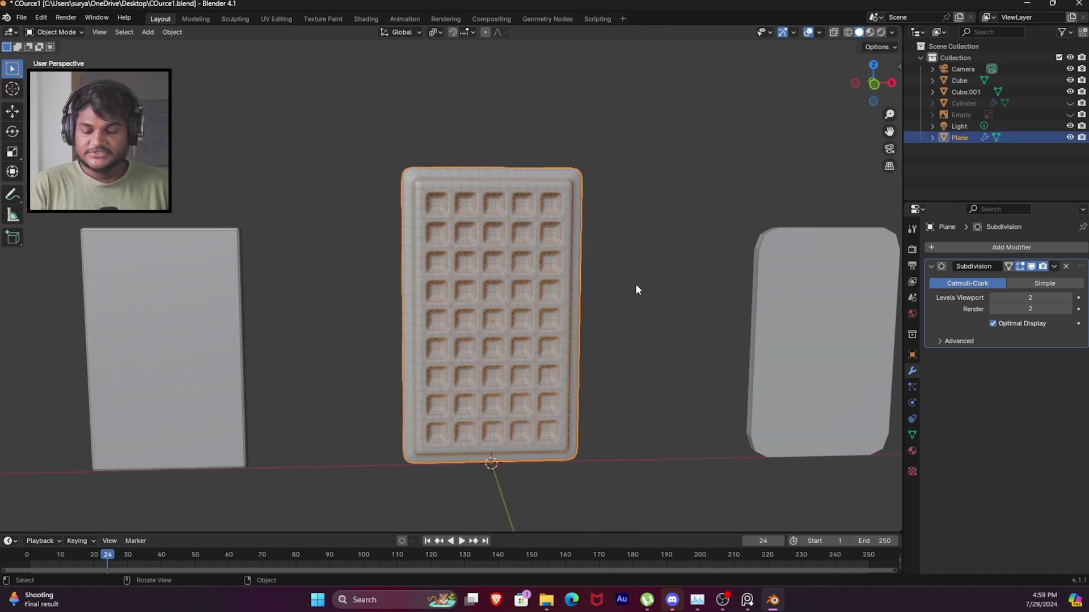
# - Check the biscuit's dimensions and compare it with the two plain slabs beside it
pyautogui.press('n')
pyautogui.moveTo(749, 247); pyautogui.dragTo(854, 252, button='middle')
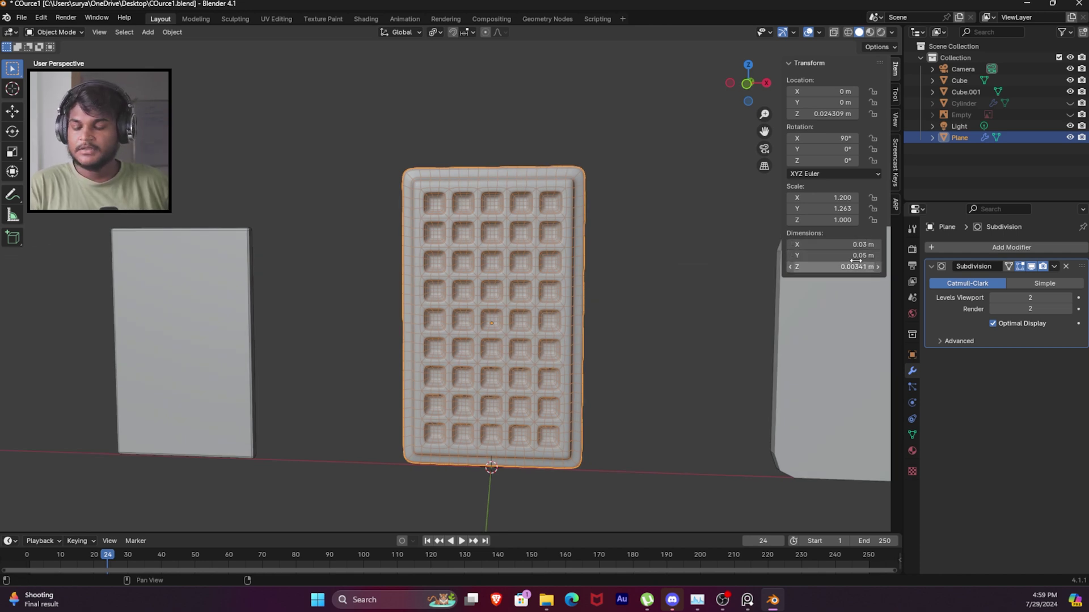
pyautogui.click(624, 293)
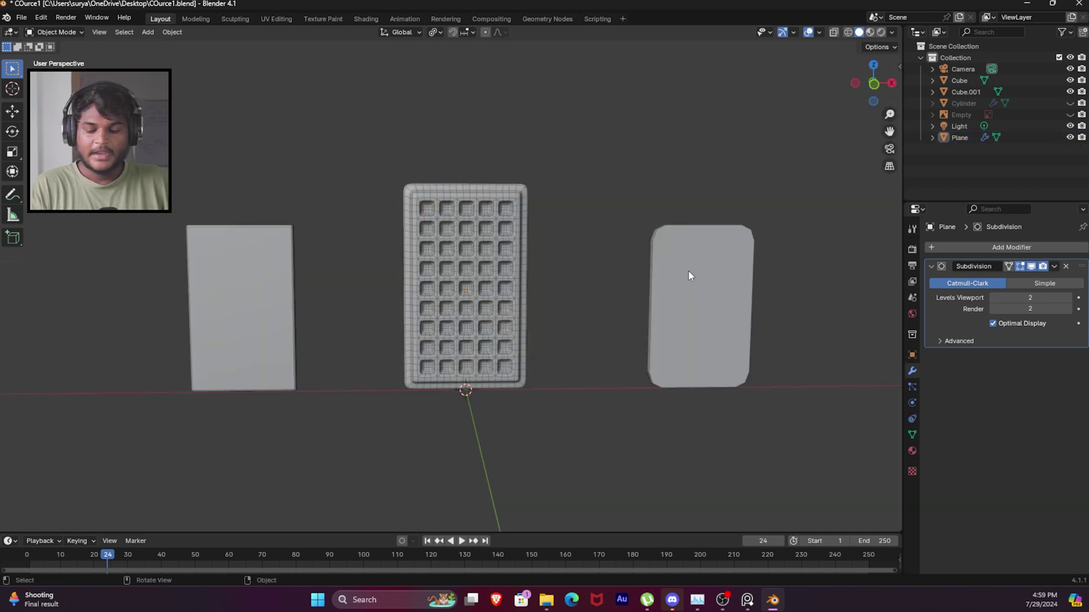
pyautogui.click(689, 276)
pyautogui.keyDown('shift'); pyautogui.click(280, 280); pyautogui.keyUp('shift')
pyautogui.moveTo(280, 279); pyautogui.dragTo(516, 220, button='middle')
# - Inspect the biscuit's mesh topology in Edit Mode and return to Object Mode to review its straight edges
pyautogui.click(476, 213)
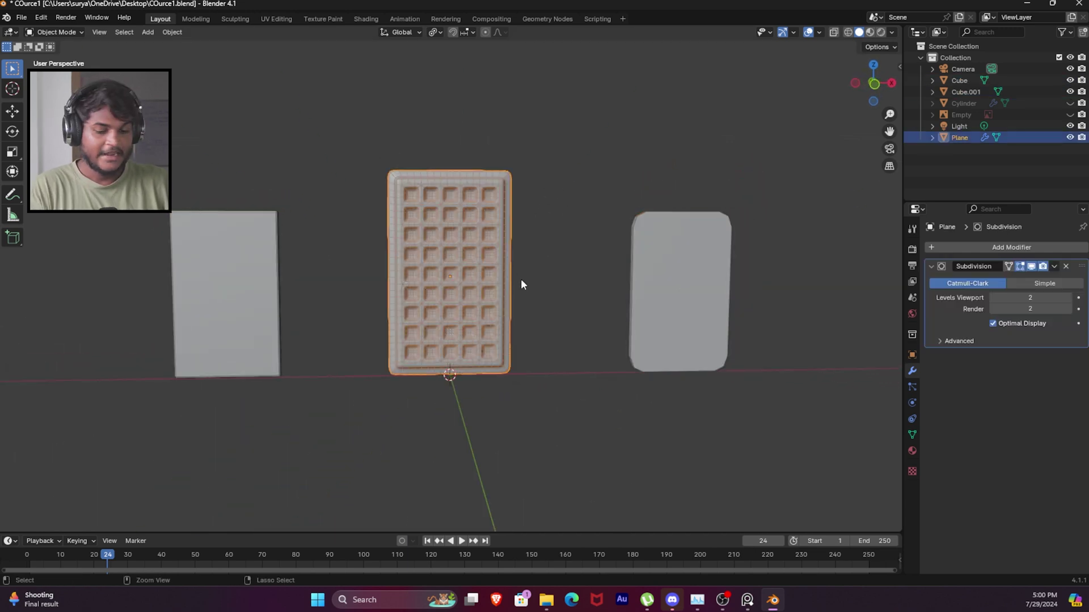
pyautogui.scroll(1, 518, 273)
pyautogui.press('Tab')
pyautogui.moveTo(542, 202); pyautogui.dragTo(378, 152, button='middle')
pyautogui.moveTo(432, 200); pyautogui.dragTo(426, 130, button='middle')
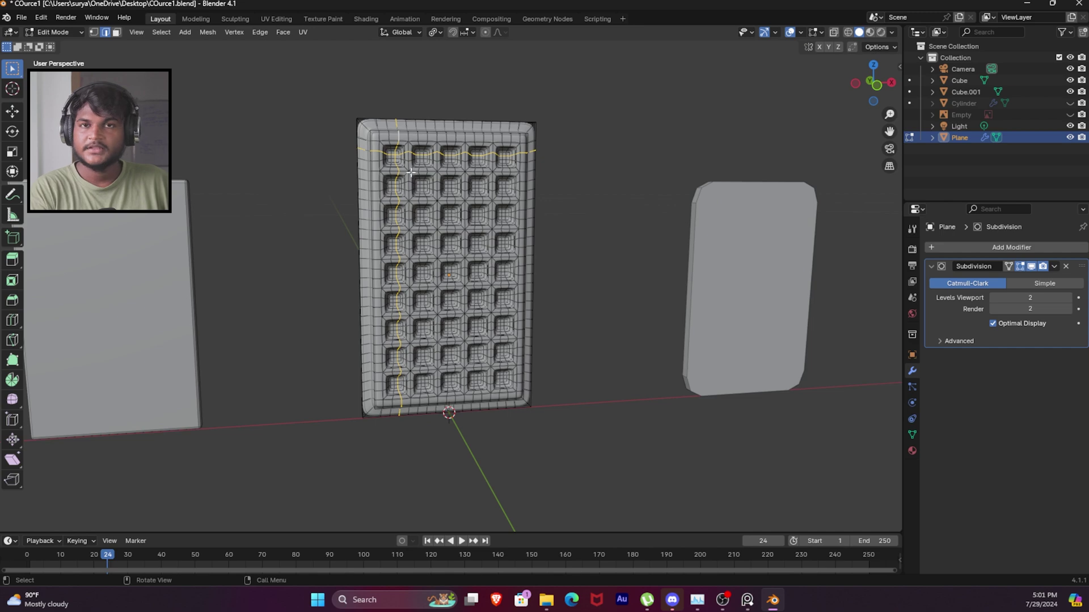
pyautogui.moveTo(467, 227); pyautogui.dragTo(398, 126, button='middle')
pyautogui.moveTo(376, 161); pyautogui.dragTo(440, 242, button='middle')
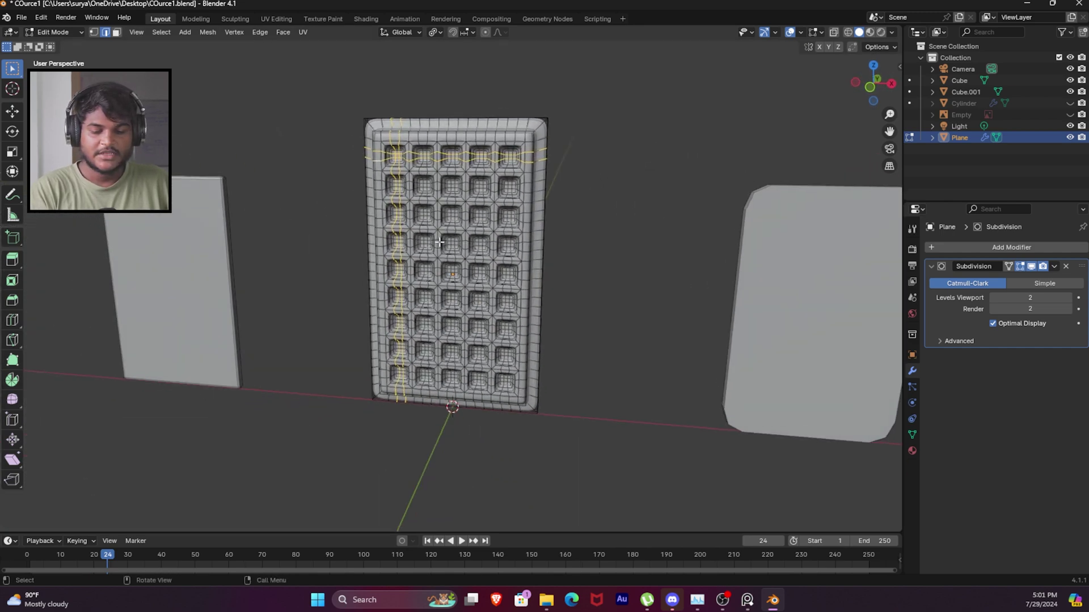
pyautogui.moveTo(510, 177); pyautogui.dragTo(620, 176, button='middle')
pyautogui.press('Tab')
pyautogui.moveTo(603, 262); pyautogui.dragTo(538, 178, button='middle')
pyautogui.click(533, 201)
pyautogui.click(577, 209)
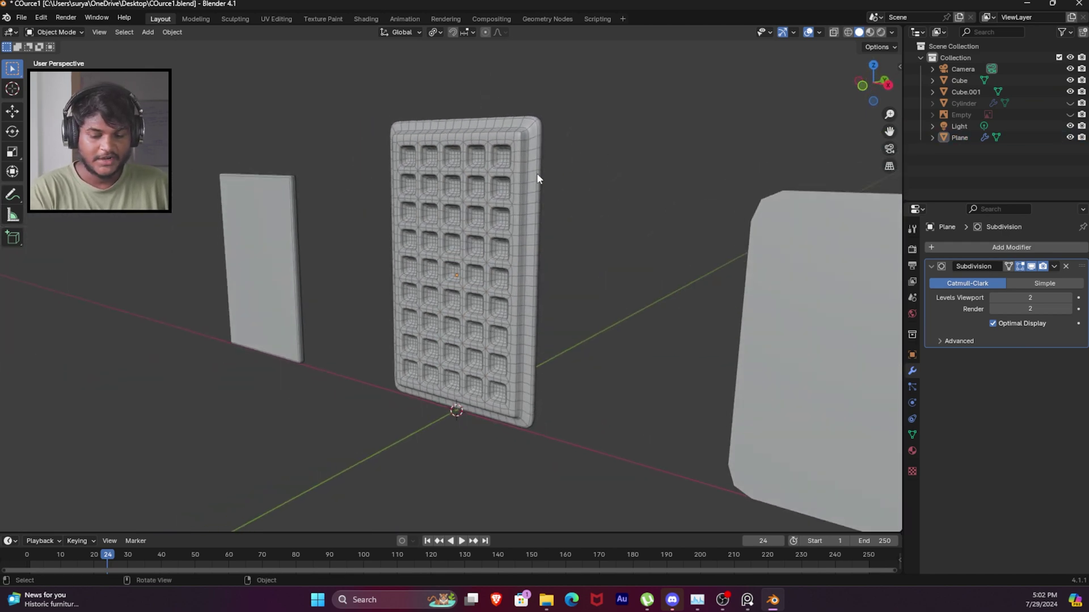
pyautogui.moveTo(553, 251); pyautogui.dragTo(549, 226, button='middle')
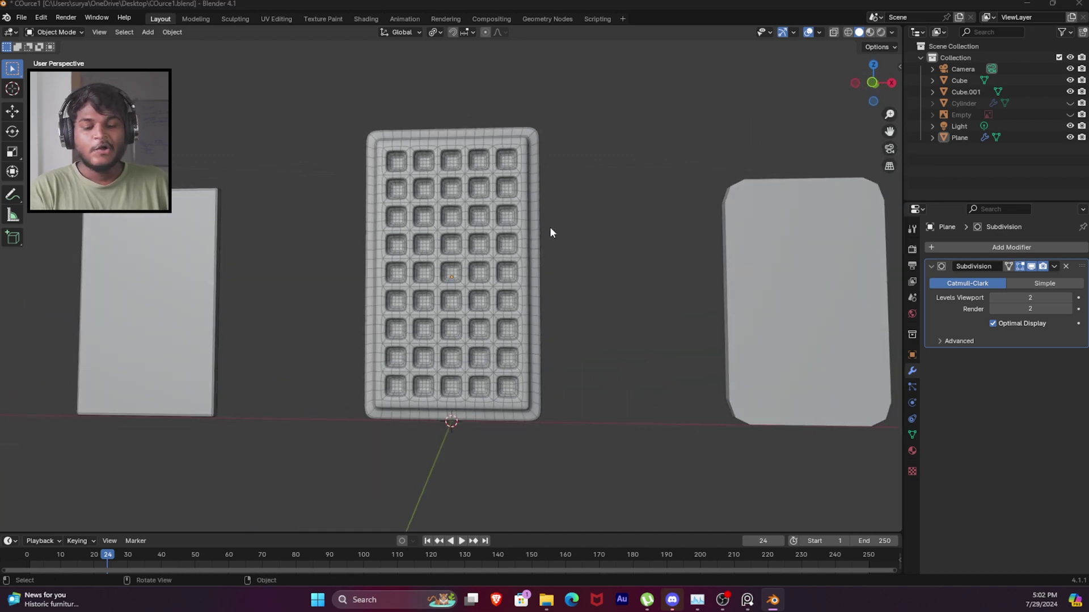
# - Switch to the reference image board, trace the standing biscuit's outer side edge in the milk glass photo, and undo the marks
pyautogui.hotkey('alt', 'Tab')
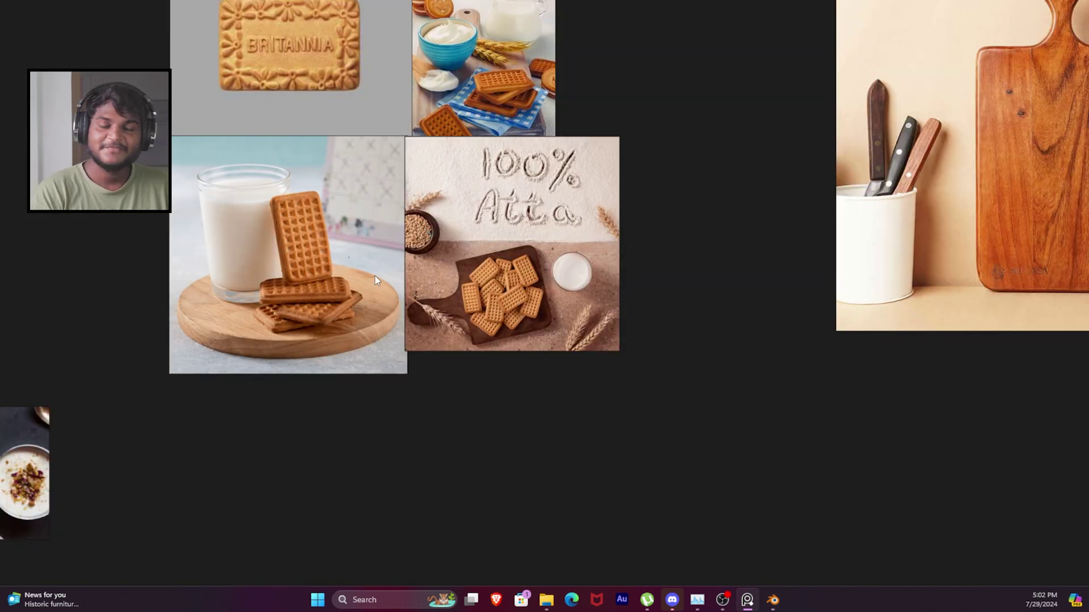
pyautogui.scroll(5, 448, 246)
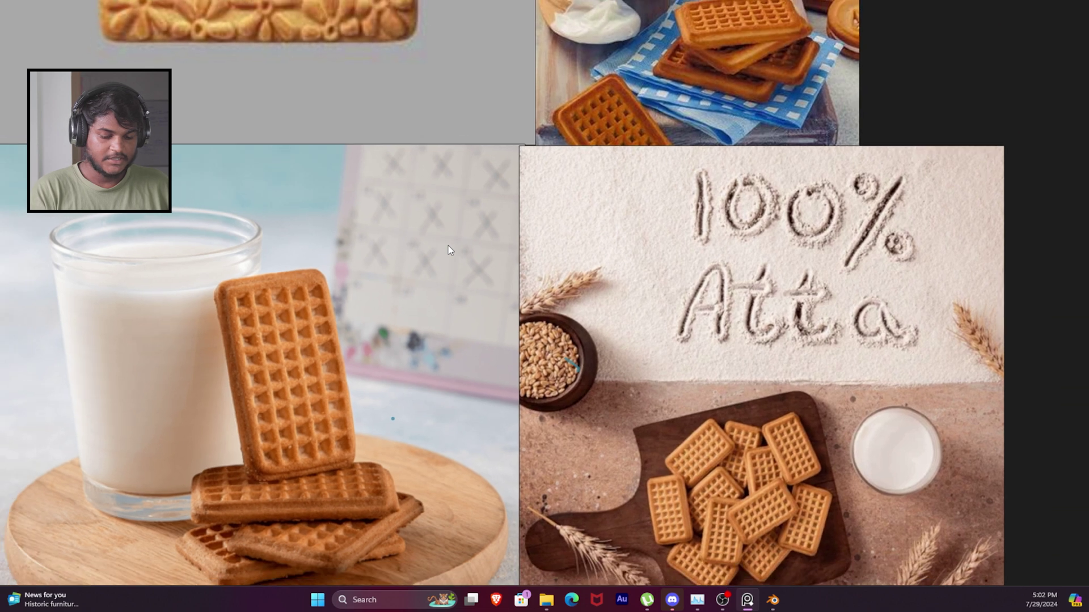
pyautogui.press('d')
pyautogui.moveTo(324, 276); pyautogui.dragTo(357, 464)
pyautogui.hotkey('ctrl', 'z')
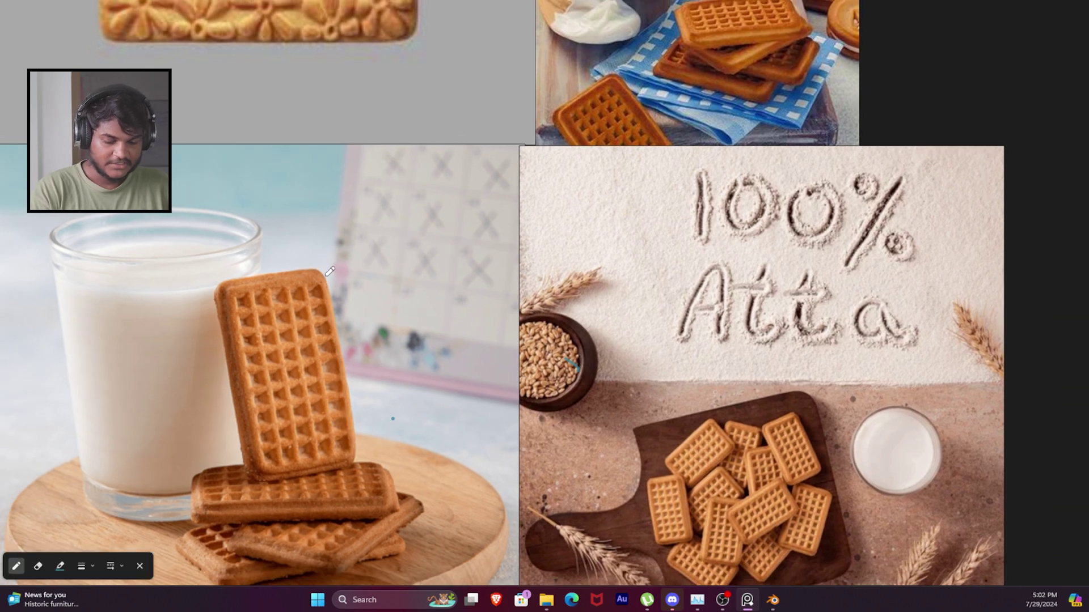
pyautogui.hotkey('ctrl', 'z')
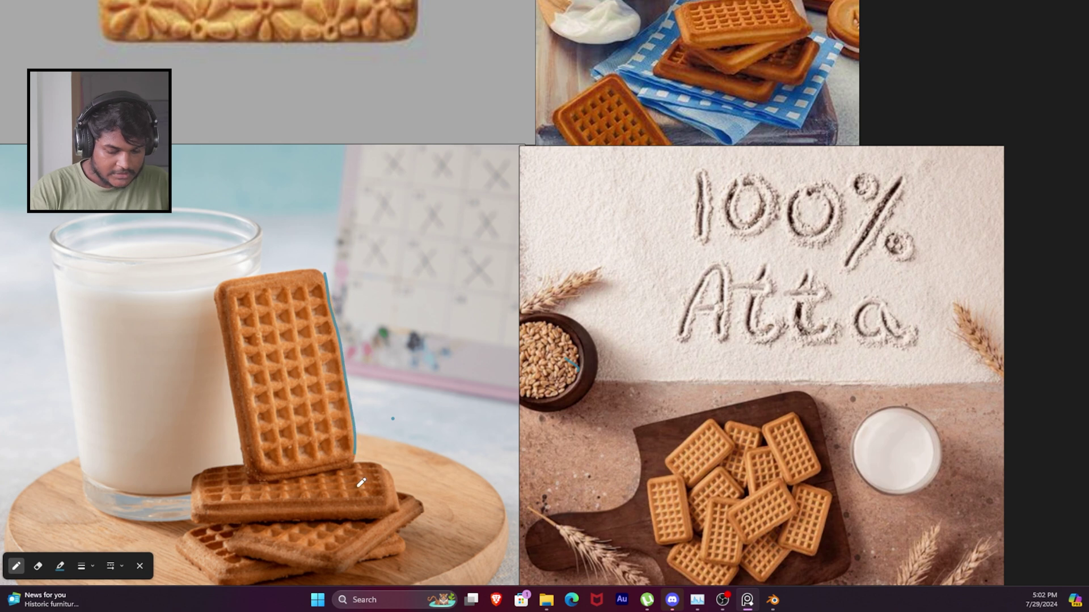
pyautogui.hotkey('ctrl', 'z')
pyautogui.moveTo(591, 348)
pyautogui.mouseDown(button='middle')
pyautogui.moveTo(571, 391)
pyautogui.moveTo(569, 449)
pyautogui.mouseUp(button='middle')
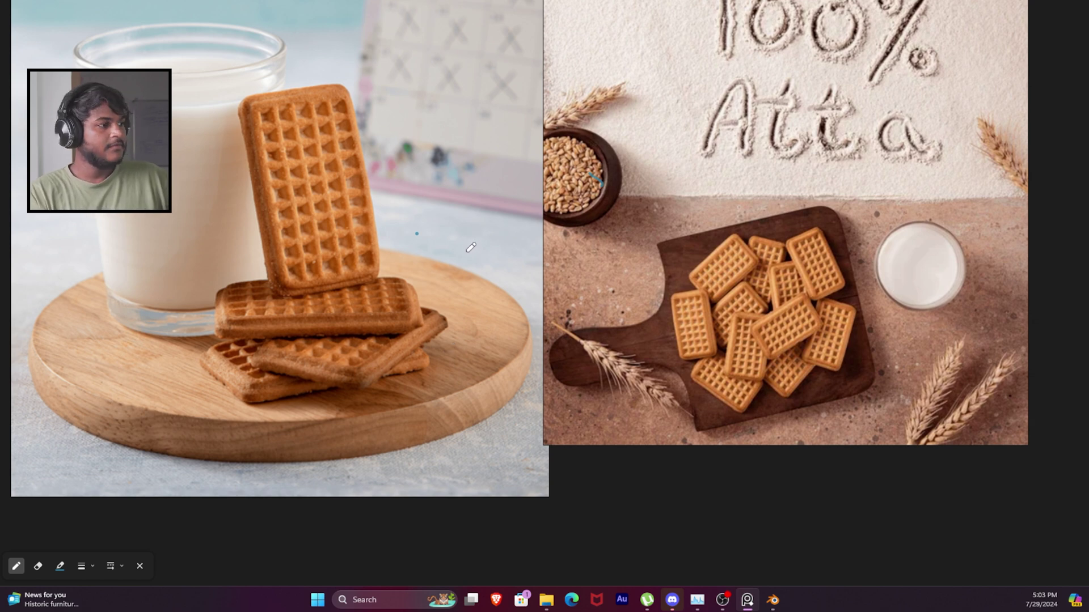
# - Return to Blender, pick an edge loop on the biscuit's rim in Edit Mode, and compare the mesh with the reference photos
pyautogui.hotkey('alt', 'Tab')
pyautogui.moveTo(553, 192); pyautogui.dragTo(495, 192, button='middle')
pyautogui.click(495, 193)
pyautogui.press('Tab')
pyautogui.moveTo(554, 175); pyautogui.dragTo(560, 201, button='middle')
pyautogui.moveTo(531, 140); pyautogui.dragTo(516, 179, button='middle')
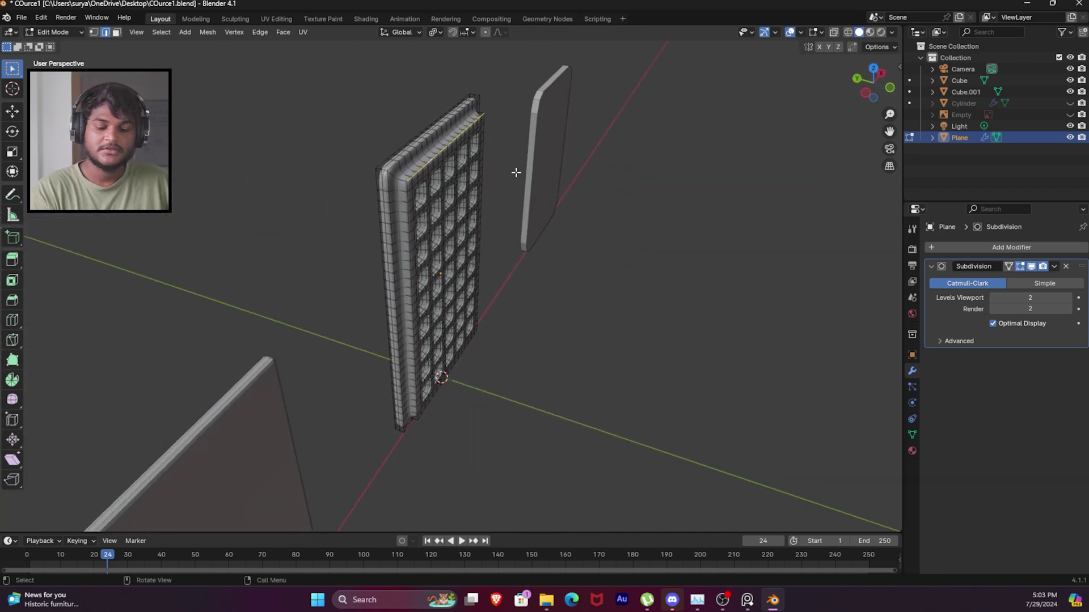
pyautogui.keyDown('alt'); pyautogui.click(408, 187); pyautogui.keyUp('alt')
pyautogui.moveTo(409, 187); pyautogui.dragTo(473, 229, button='middle')
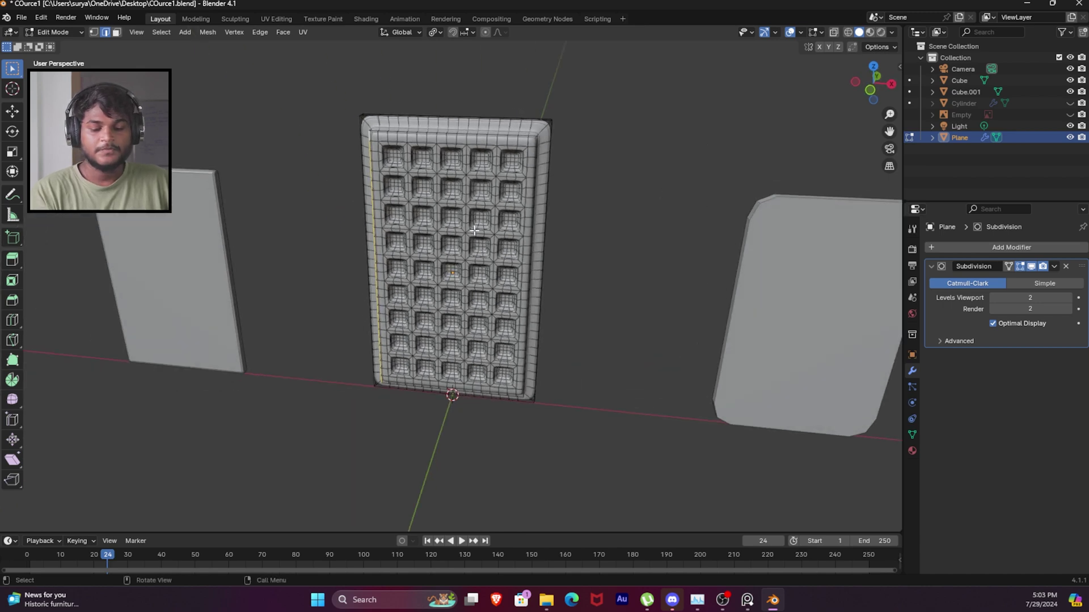
pyautogui.hotkey('alt', 'Tab')
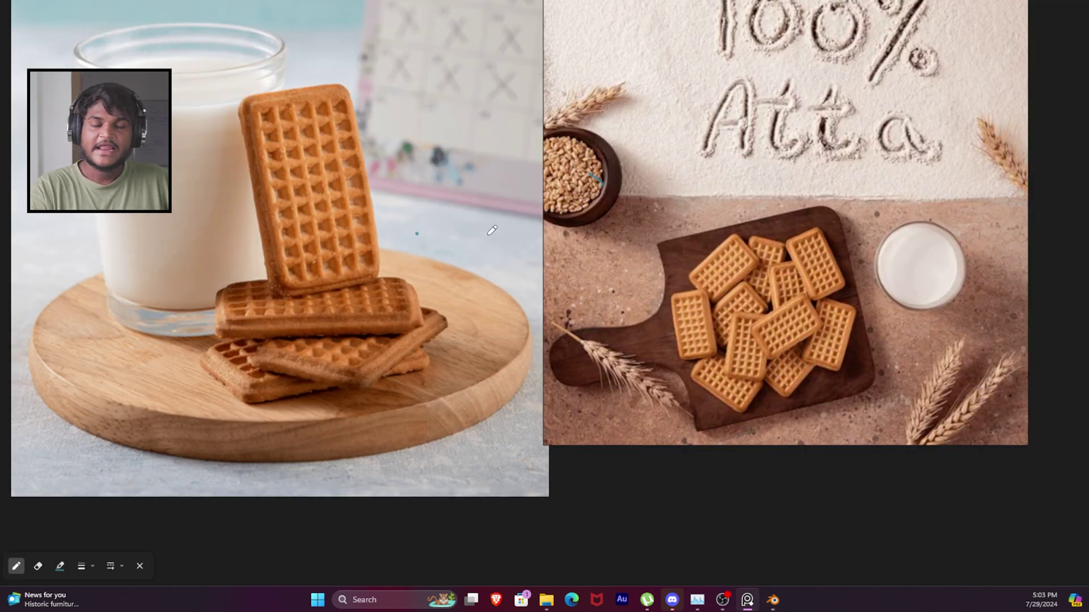
pyautogui.hotkey('alt', 'Tab')
pyautogui.moveTo(588, 188); pyautogui.dragTo(550, 193, button='middle')
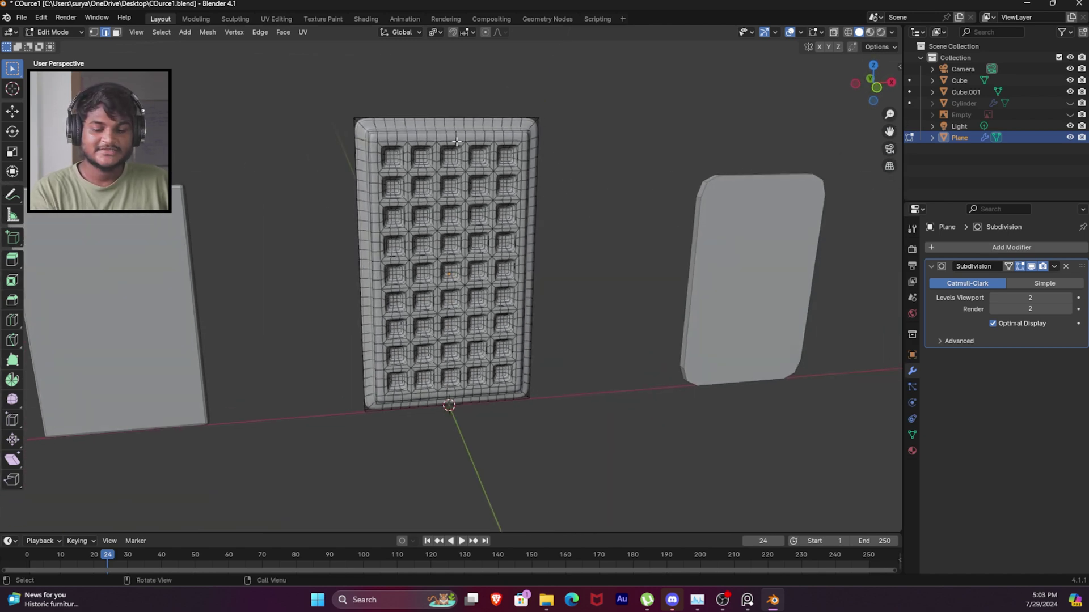
# - Open the Sculpting workspace, view the biscuit there, and return to the Layout workspace
pyautogui.click(236, 18)
pyautogui.moveTo(533, 210); pyautogui.dragTo(475, 183, button='middle')
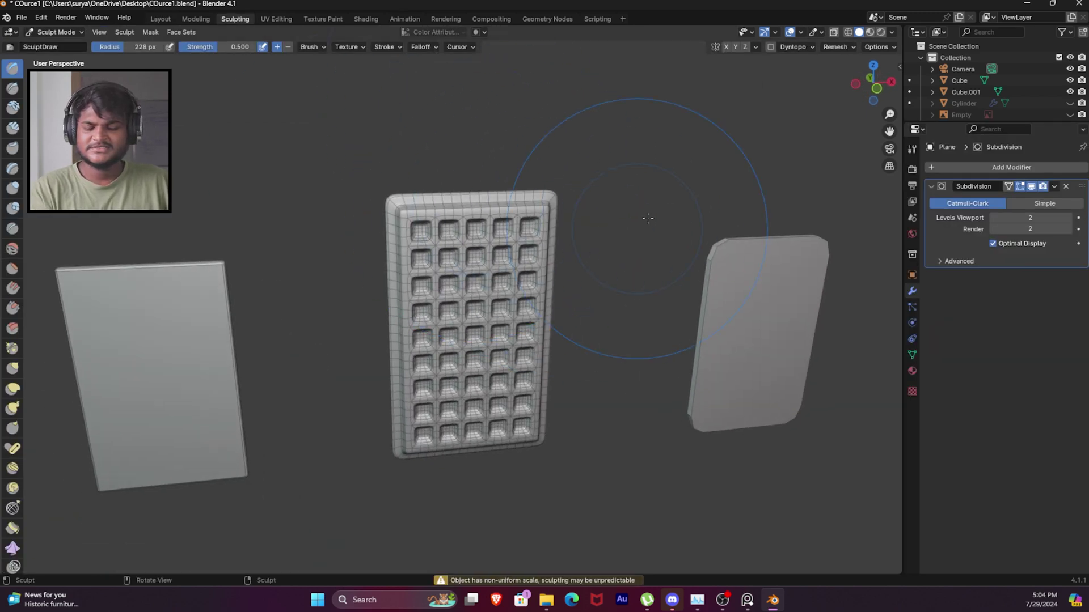
pyautogui.moveTo(688, 243)
pyautogui.mouseDown(button='middle')
pyautogui.moveTo(587, 230)
pyautogui.moveTo(599, 229)
pyautogui.mouseUp(button='middle')
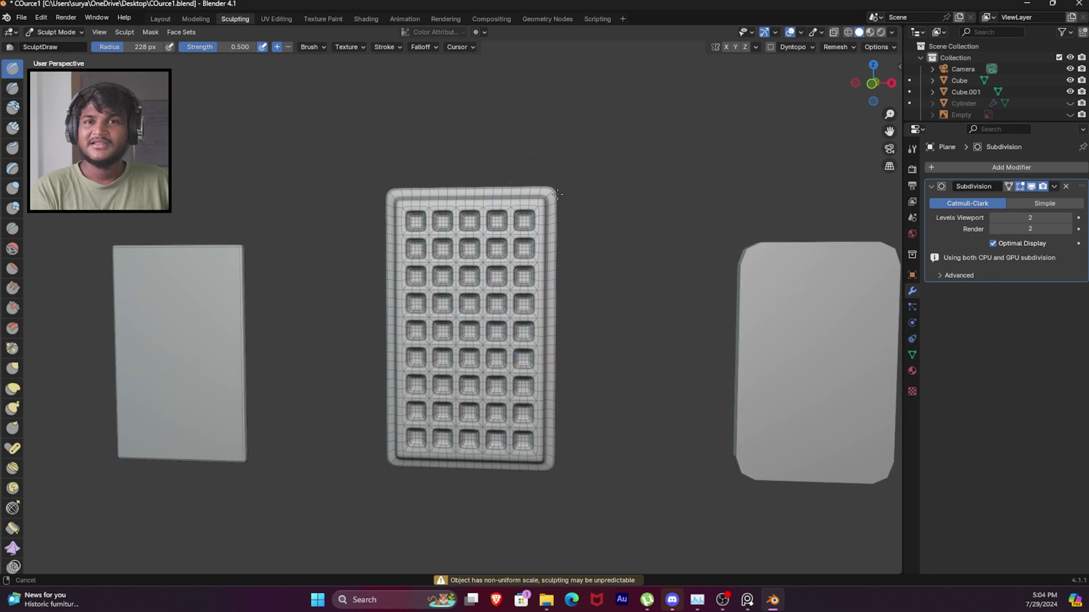
pyautogui.keyDown('shift'); pyautogui.moveTo(559, 196); pyautogui.dragTo(551, 175, button='middle'); pyautogui.keyUp('shift')
pyautogui.moveTo(587, 247)
pyautogui.keyDown('shift'); pyautogui.mouseDown(button='middle')
pyautogui.moveTo(565, 204)
pyautogui.moveTo(564, 245)
pyautogui.moveTo(510, 256)
pyautogui.moveTo(442, 249)
pyautogui.mouseUp(button='middle'); pyautogui.keyUp('shift')
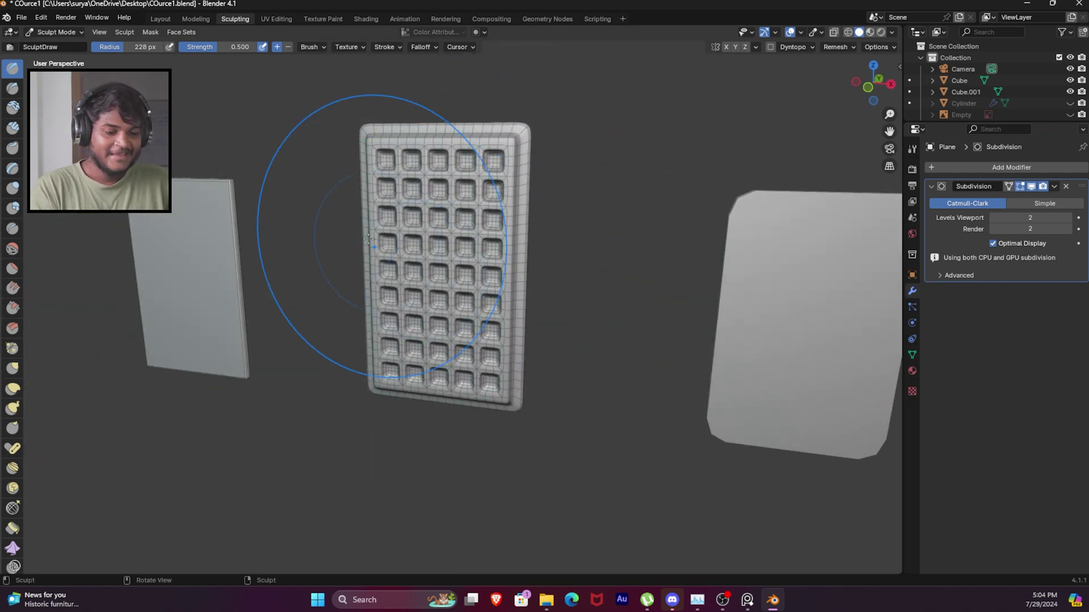
pyautogui.click(168, 18)
pyautogui.moveTo(417, 152); pyautogui.dragTo(470, 220, button='middle')
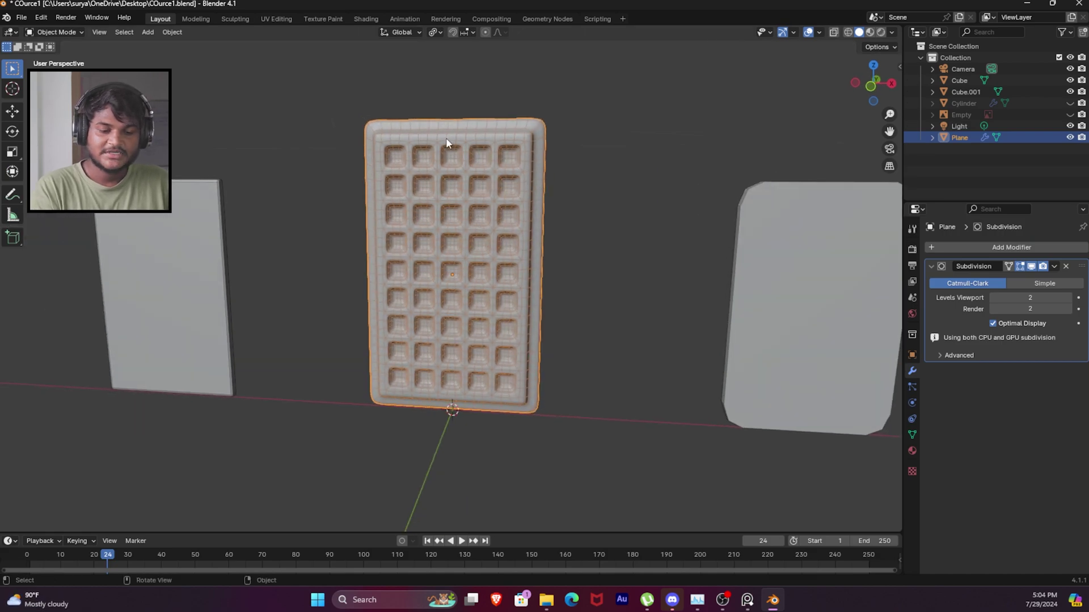
# - Switch the biscuit to Sculpt Mode within the Layout workspace and return it to Object Mode
pyautogui.click(57, 32)
pyautogui.click(57, 71)
pyautogui.moveTo(680, 227)
pyautogui.mouseDown(button='middle')
pyautogui.moveTo(648, 223)
pyautogui.moveTo(703, 243)
pyautogui.mouseUp(button='middle')
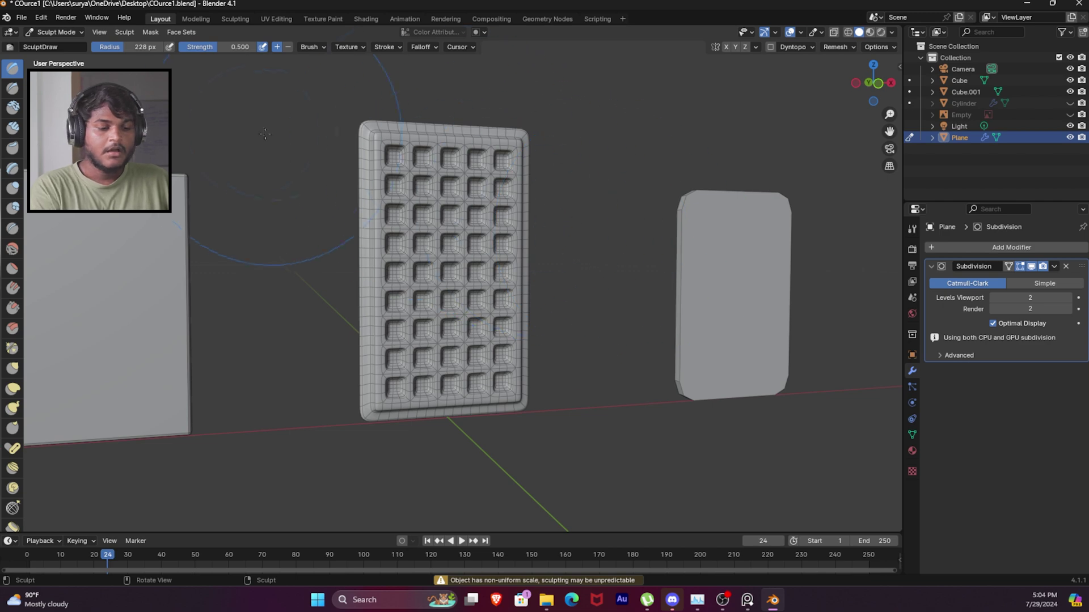
pyautogui.click(57, 32)
pyautogui.click(56, 45)
# - Put the selected biscuit into Sculpt Mode in the Layout workspace
pyautogui.moveTo(510, 250); pyautogui.dragTo(556, 233, button='middle')
pyautogui.hotkey('ctrl', 'Tab')
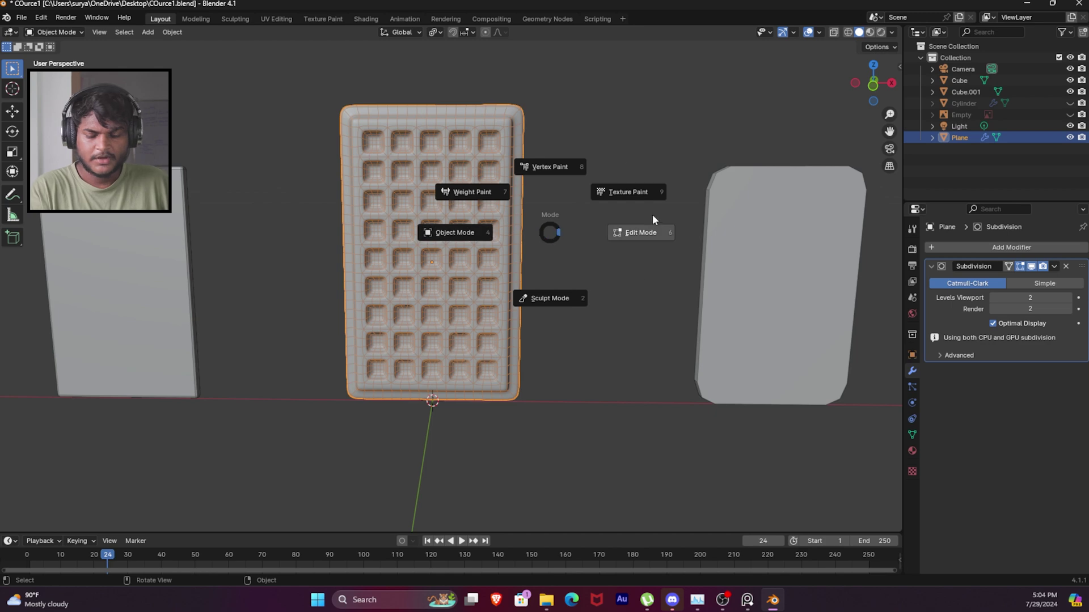
pyautogui.click(573, 295)
pyautogui.moveTo(559, 231)
pyautogui.mouseDown(button='middle')
pyautogui.moveTo(530, 247)
pyautogui.moveTo(600, 280)
pyautogui.moveTo(547, 304)
pyautogui.moveTo(556, 311)
pyautogui.moveTo(432, 25)
pyautogui.mouseUp(button='middle')
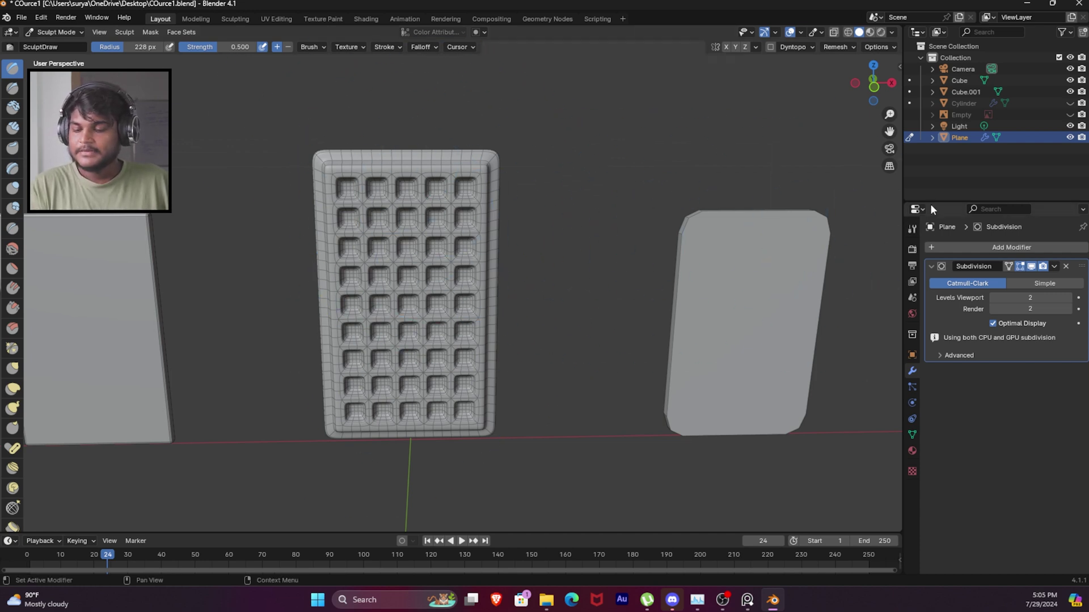
# - Display the active tool properties and look through the Draw brush settings
pyautogui.click(912, 229)
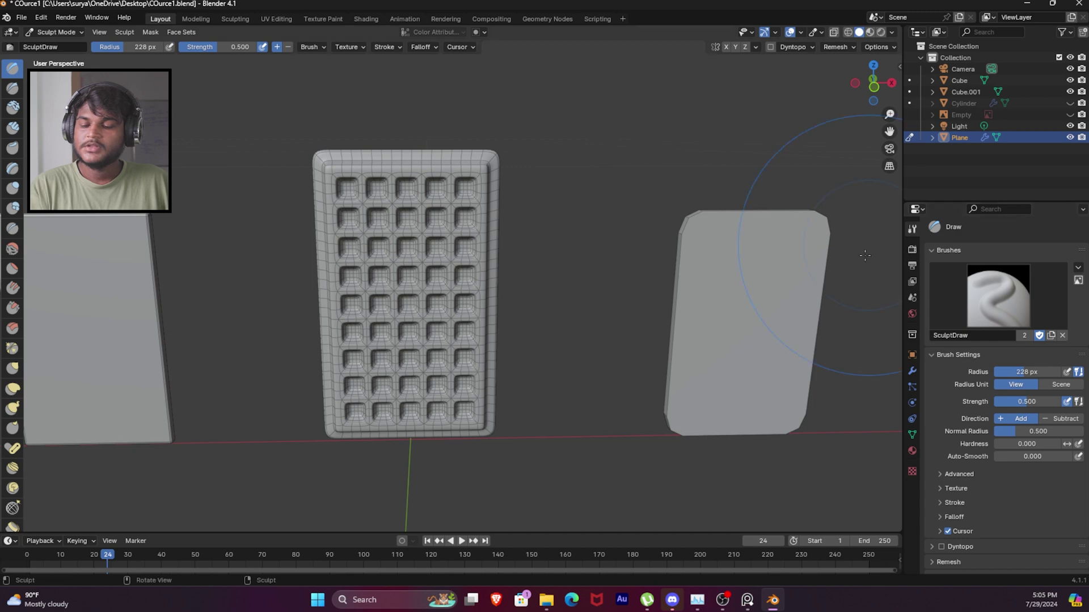
pyautogui.moveTo(522, 295); pyautogui.dragTo(425, 272, button='middle')
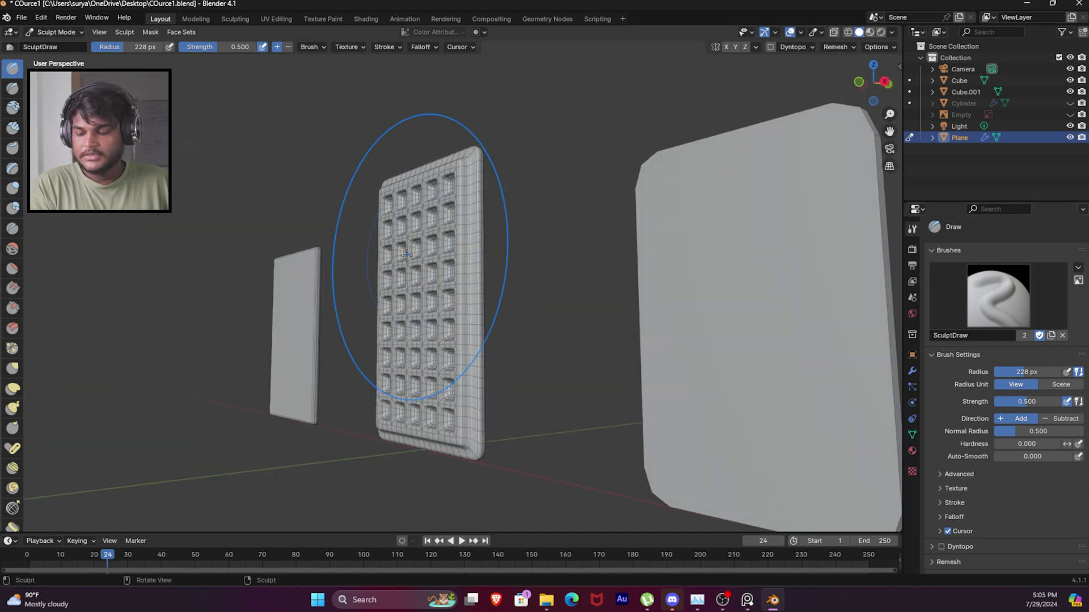
pyautogui.scroll(-2, 969, 256)
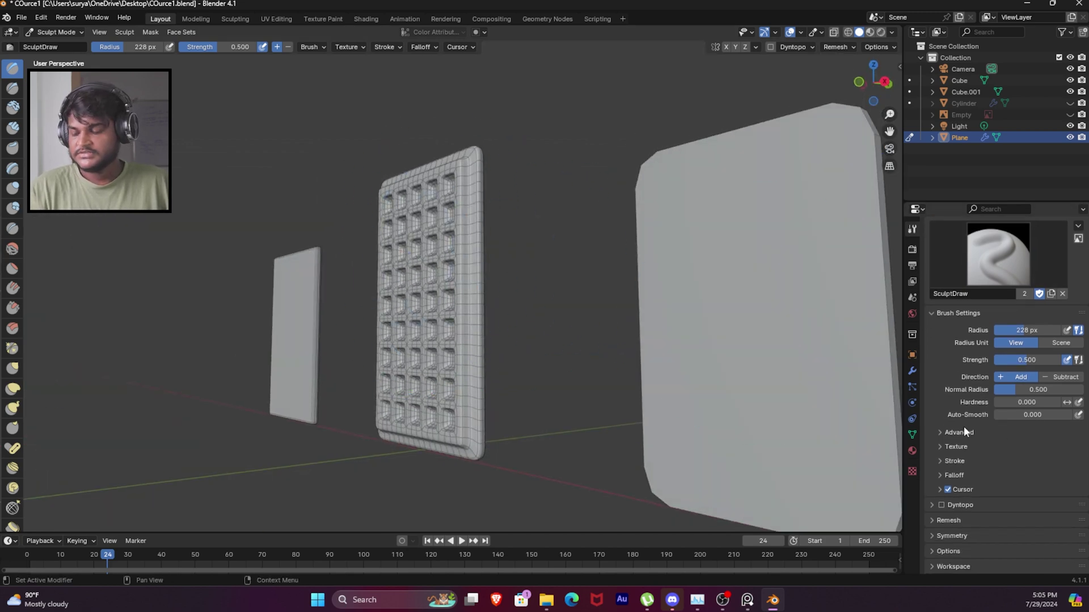
pyautogui.moveTo(544, 238)
pyautogui.mouseDown(button='middle')
pyautogui.moveTo(510, 215)
pyautogui.moveTo(567, 198)
pyautogui.moveTo(579, 216)
pyautogui.moveTo(562, 225)
pyautogui.moveTo(607, 216)
pyautogui.moveTo(556, 199)
pyautogui.moveTo(571, 205)
pyautogui.mouseUp(button='middle')
# - Switch to the reference board to study the biscuit photos, and return to Blender
pyautogui.hotkey('alt', 'Tab')
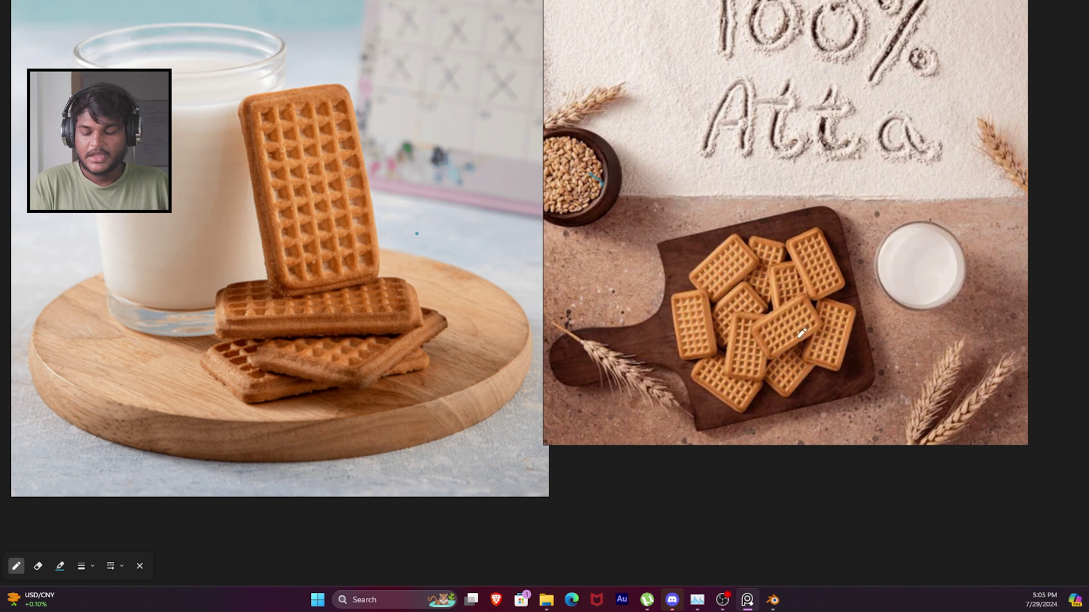
pyautogui.moveTo(691, 49); pyautogui.dragTo(647, 305, button='middle')
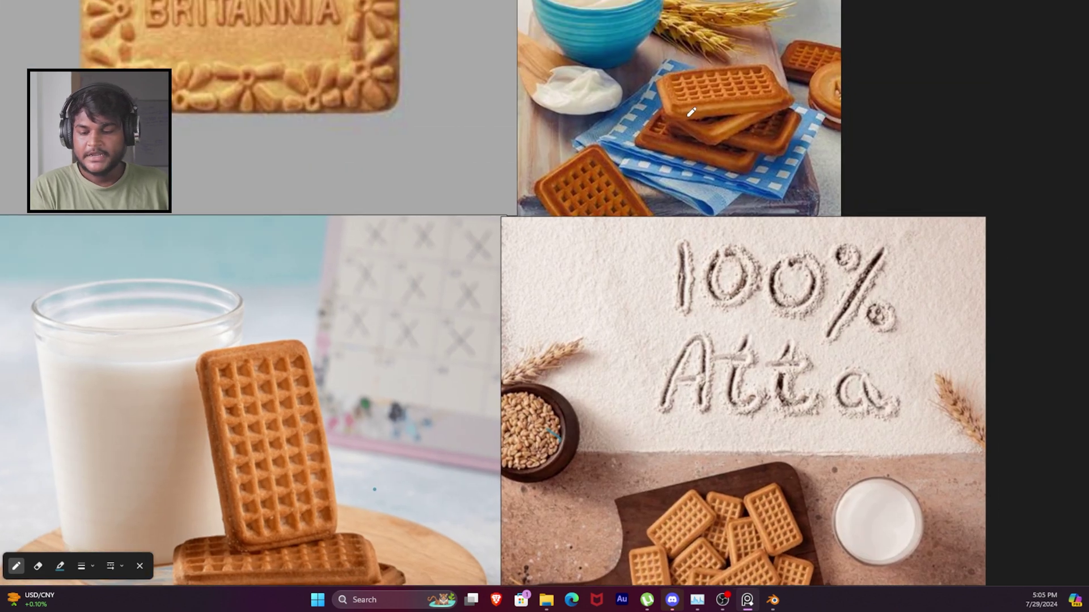
pyautogui.hotkey('alt', 'Tab')
# - Look through the available sculpting brushes from start to end
pyautogui.scroll(-6, 12, 284)
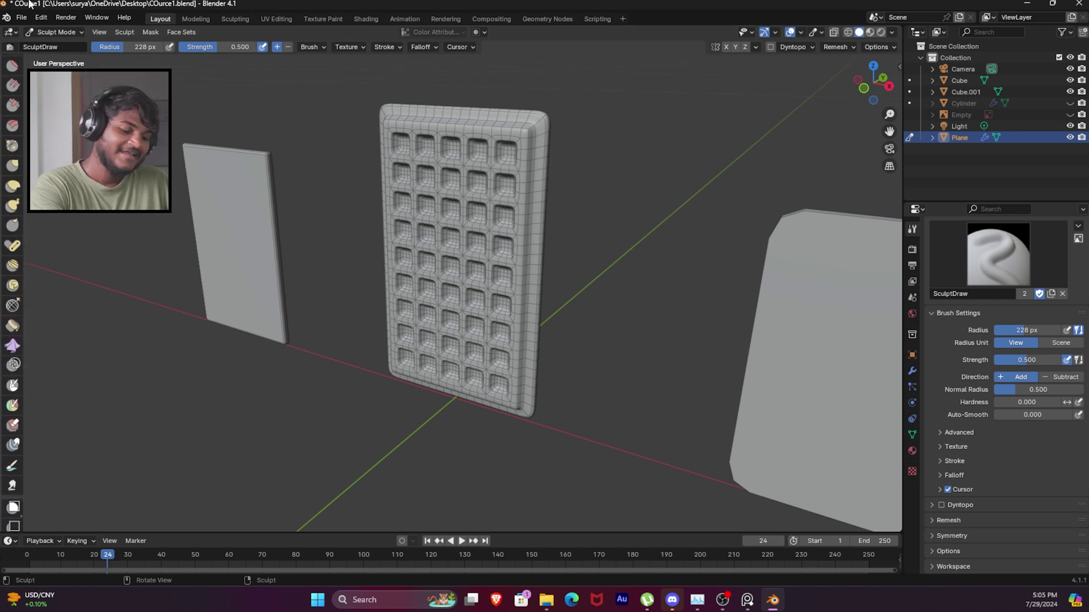
pyautogui.scroll(-3, 12, 284)
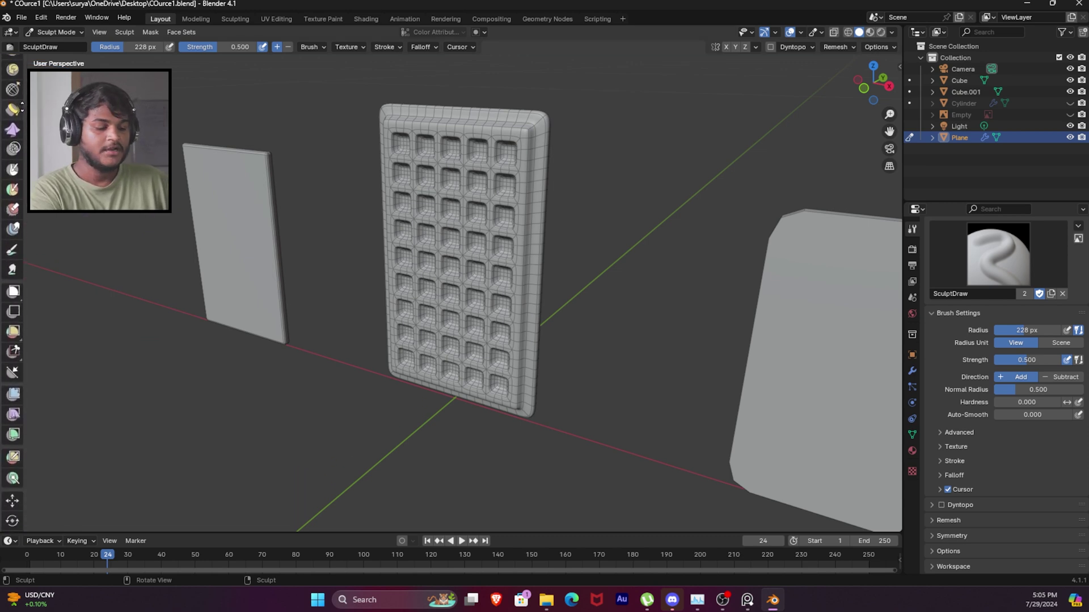
pyautogui.scroll(10, 12, 283)
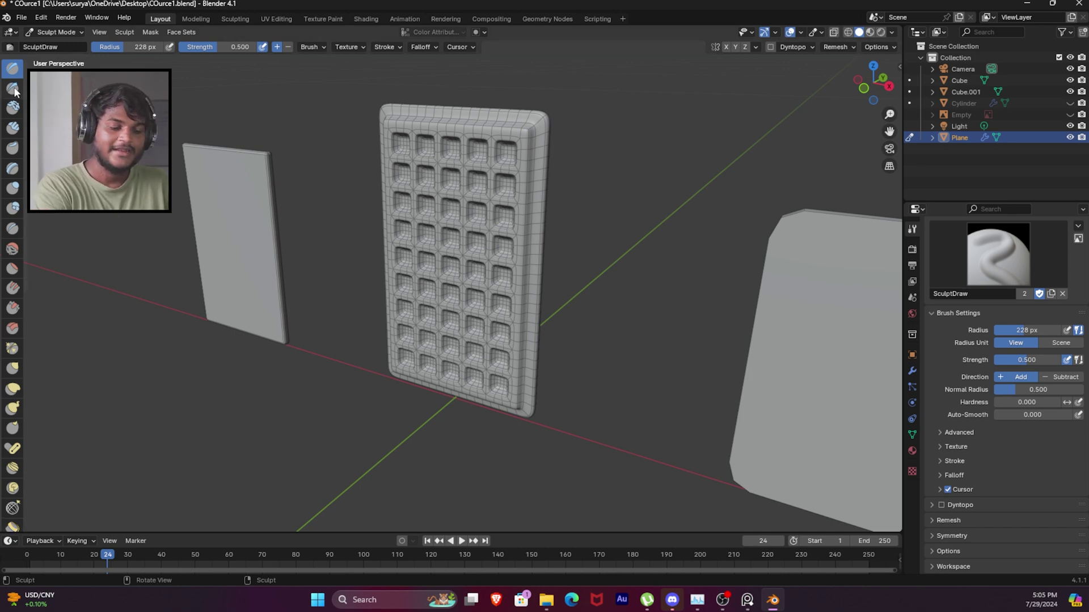
pyautogui.scroll(-2, 16, 227)
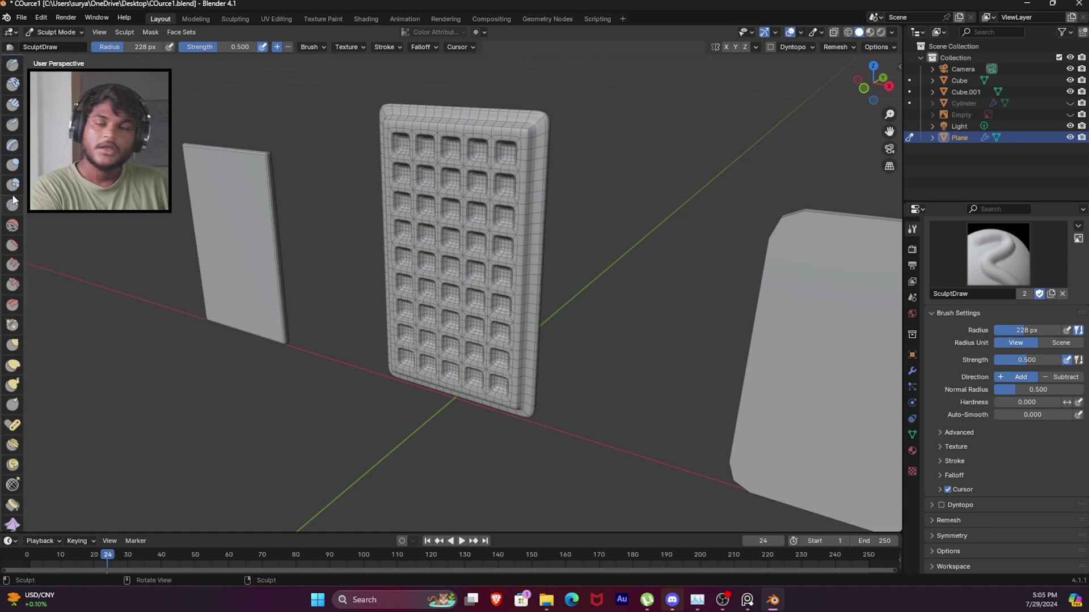
# - Choose the Grab brush for sculpting the waffle biscuit
pyautogui.scroll(-3, 15, 255)
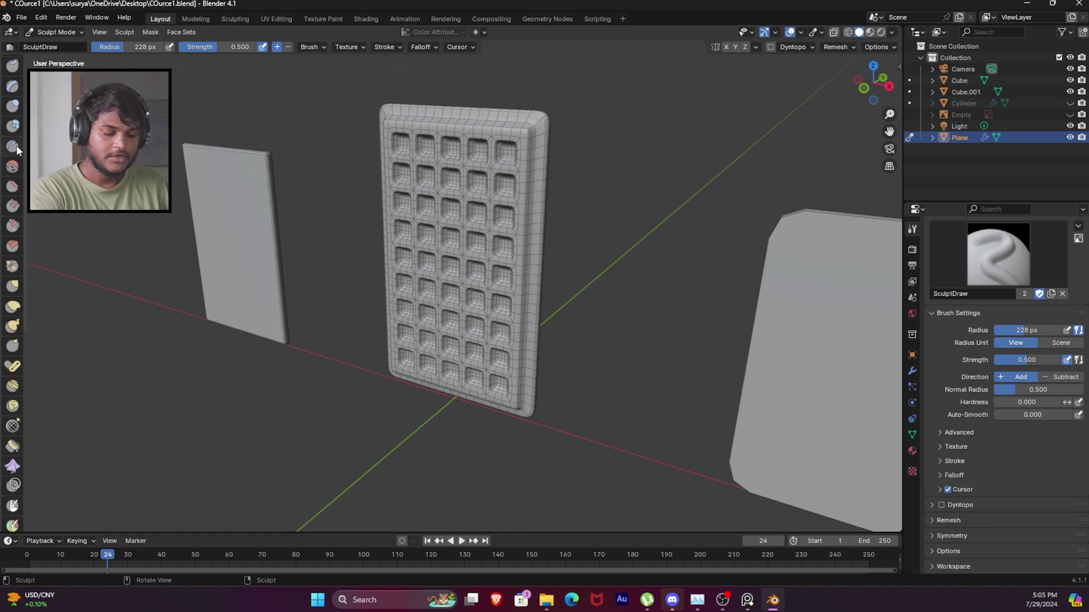
pyautogui.scroll(-3, 13, 267)
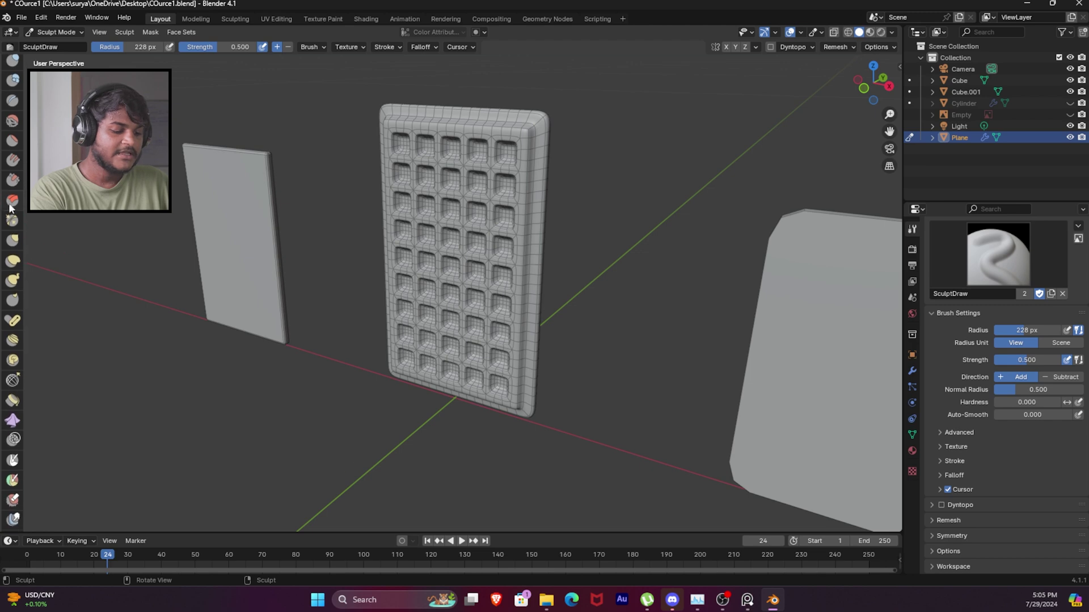
pyautogui.click(13, 240)
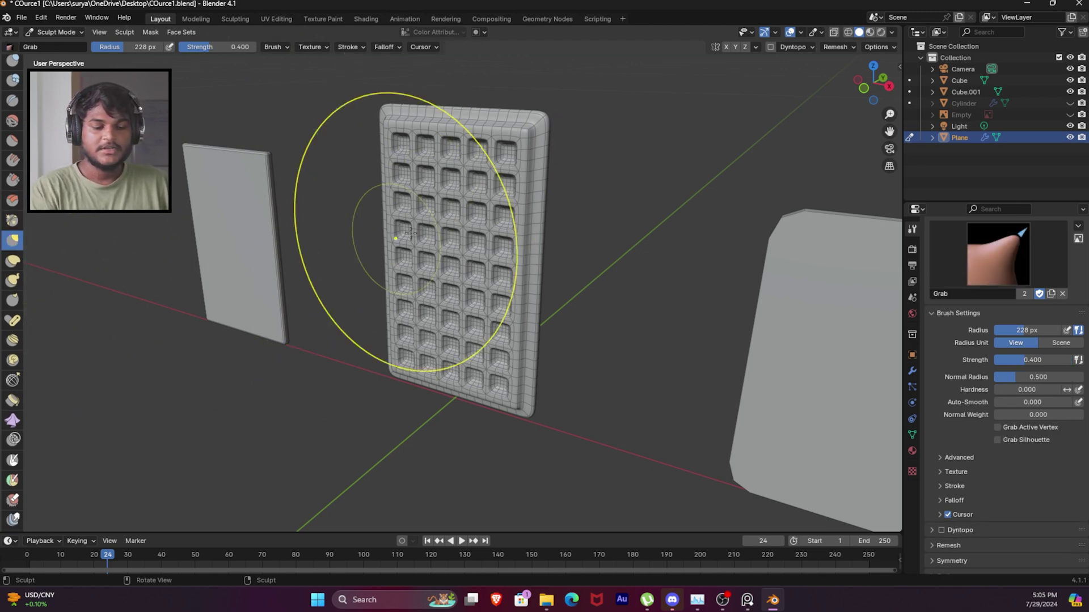
# - Return to Object Mode and hide the two plain slabs on either side of the waffle biscuit
pyautogui.moveTo(376, 225); pyautogui.dragTo(148, 107, button='middle')
pyautogui.click(56, 32)
pyautogui.click(65, 45)
pyautogui.moveTo(584, 248)
pyautogui.mouseDown(button='middle')
pyautogui.moveTo(538, 263)
pyautogui.moveTo(548, 261)
pyautogui.mouseUp(button='middle')
pyautogui.click(210, 237)
pyautogui.keyDown('shift'); pyautogui.click(783, 255); pyautogui.keyUp('shift')
pyautogui.moveTo(700, 250); pyautogui.dragTo(664, 257, button='middle')
pyautogui.press('h')
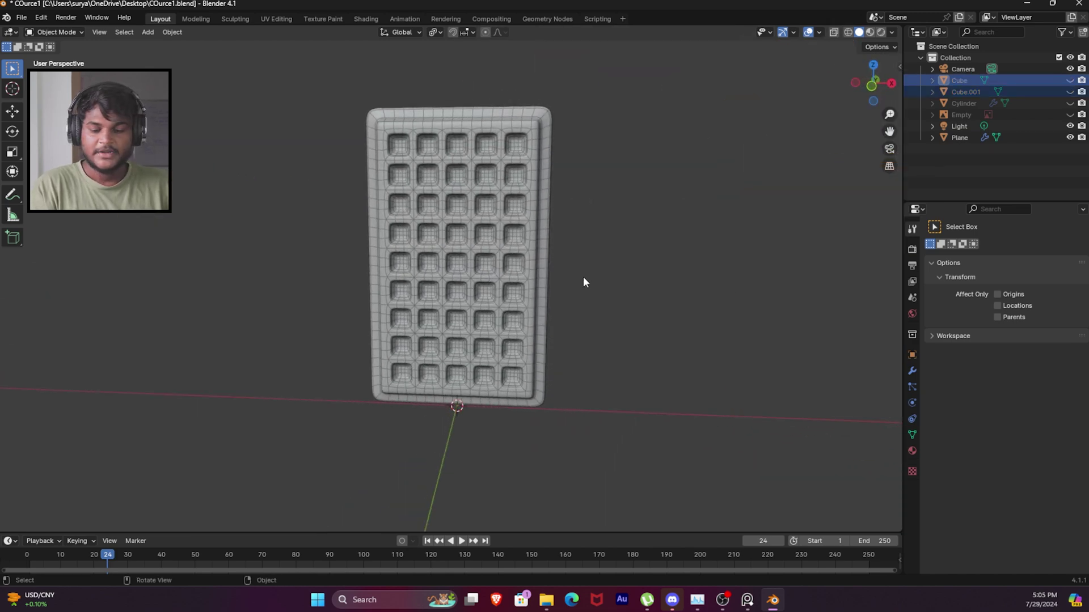
# - Duplicate the waffle biscuit and move the copy about 0.046 m along the X axis
pyautogui.click(493, 178)
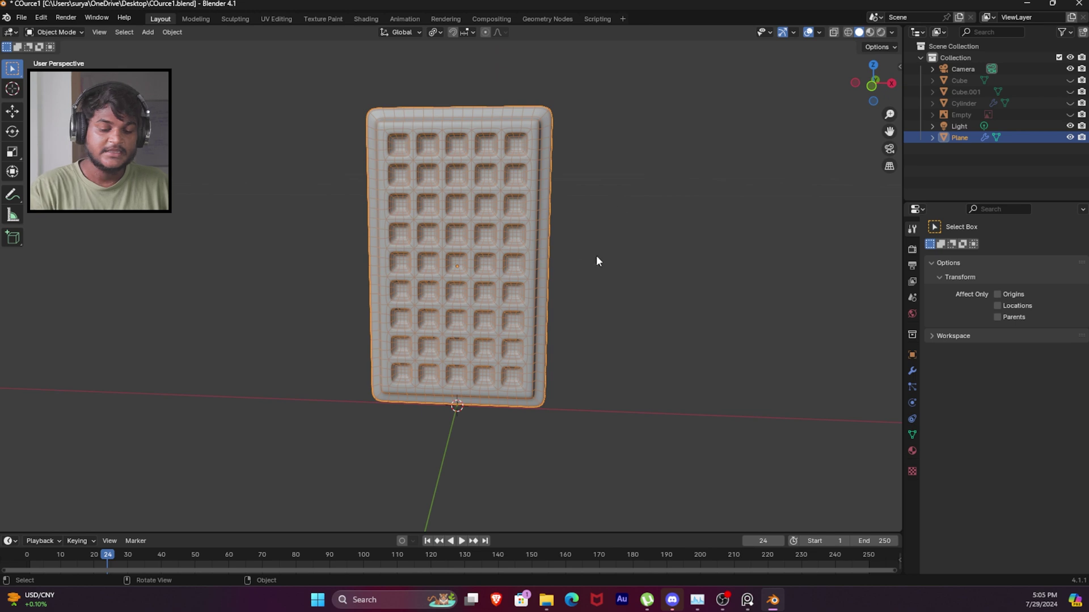
pyautogui.hotkey('shift', 'd')
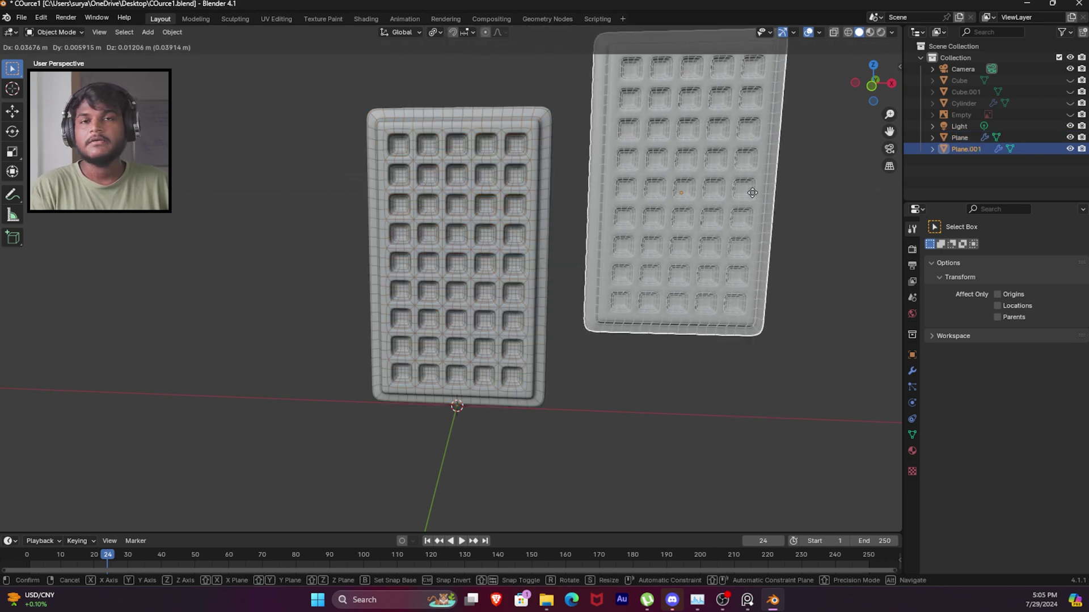
pyautogui.press('x')
pyautogui.click(808, 249)
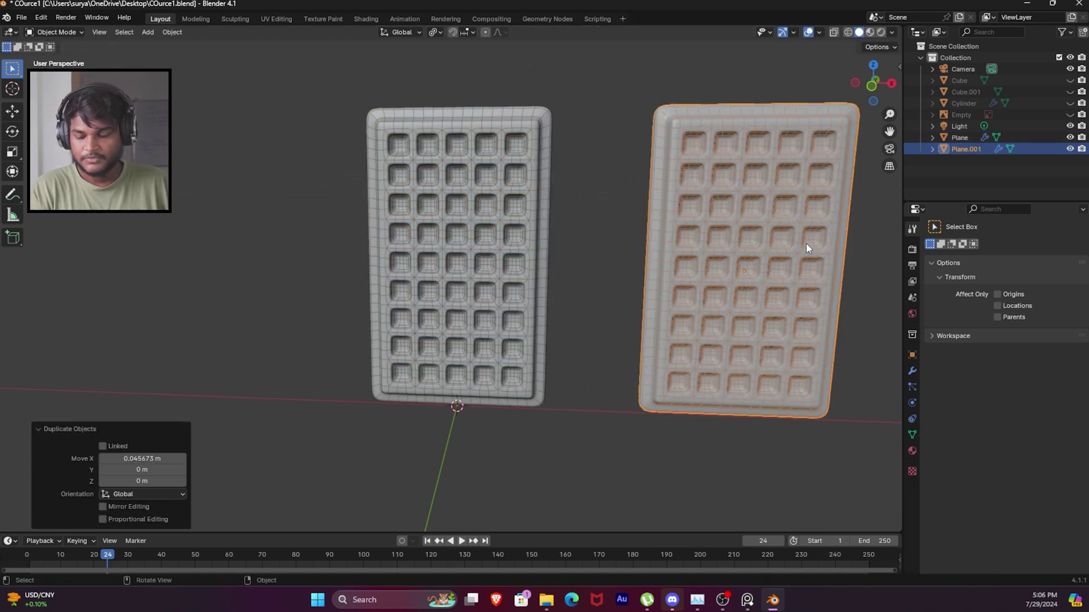
# - Hide the duplicated biscuit as a backup and select the original waffle biscuit
pyautogui.moveTo(807, 240); pyautogui.dragTo(823, 268, button='middle')
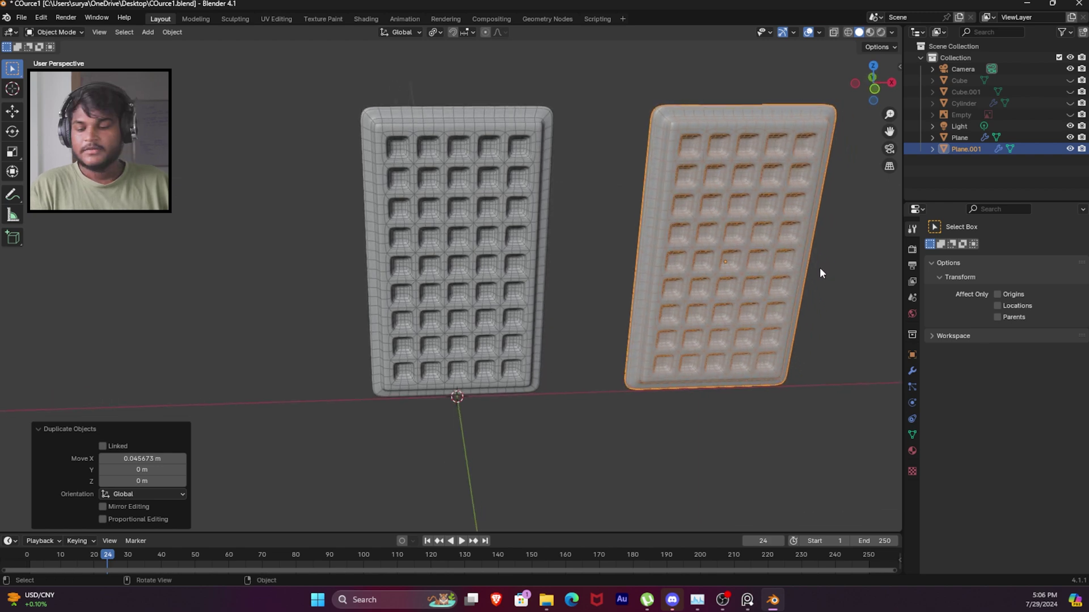
pyautogui.press('h')
pyautogui.moveTo(573, 240)
pyautogui.mouseDown(button='middle')
pyautogui.moveTo(543, 210)
pyautogui.moveTo(554, 230)
pyautogui.moveTo(574, 229)
pyautogui.mouseUp(button='middle')
pyautogui.click(539, 231)
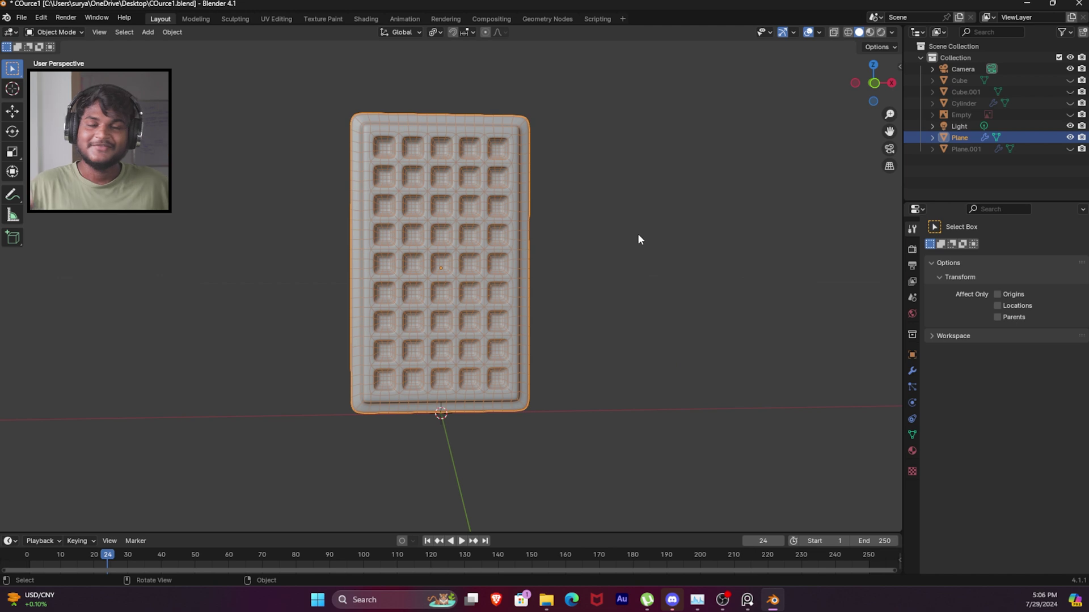
# - Show and hide the backup copy of the biscuit several times, leaving it hidden
pyautogui.click(1070, 150)
pyautogui.click(1070, 150)
pyautogui.click(1071, 150)
pyautogui.click(1070, 150)
pyautogui.click(1070, 149)
pyautogui.click(1070, 149)
# - Put the original biscuit back into Sculpt Mode and switch to the right orthographic view
pyautogui.moveTo(559, 219)
pyautogui.mouseDown(button='middle')
pyautogui.moveTo(488, 203)
pyautogui.moveTo(618, 190)
pyautogui.moveTo(500, 148)
pyautogui.moveTo(608, 153)
pyautogui.moveTo(584, 196)
pyautogui.mouseUp(button='middle')
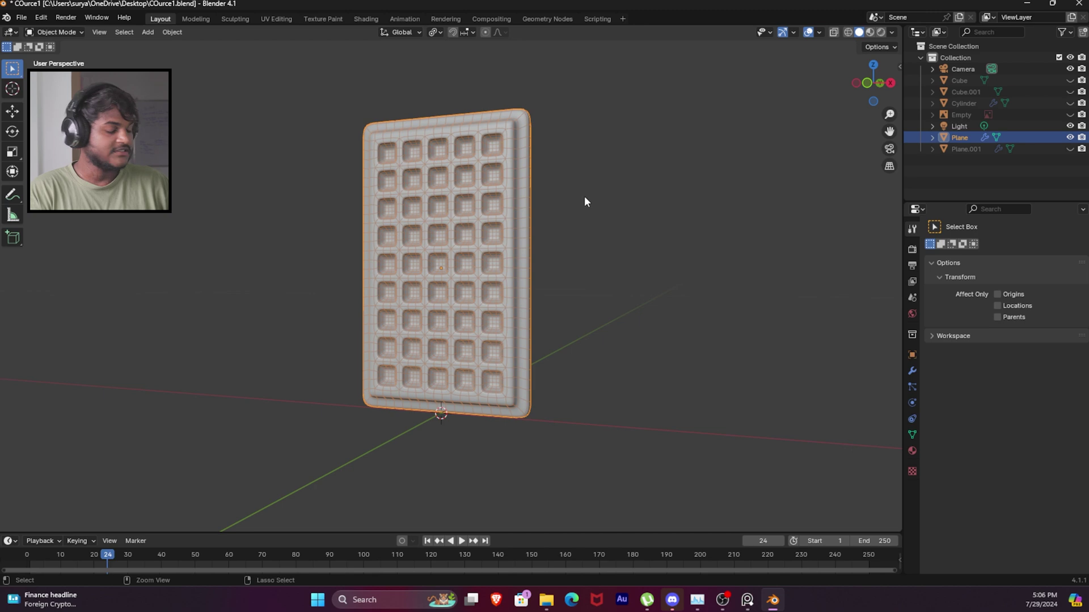
pyautogui.hotkey('ctrl', 'Tab')
pyautogui.click(601, 259)
pyautogui.moveTo(601, 260)
pyautogui.mouseDown(button='middle')
pyautogui.moveTo(526, 224)
pyautogui.moveTo(639, 244)
pyautogui.moveTo(595, 233)
pyautogui.mouseUp(button='middle')
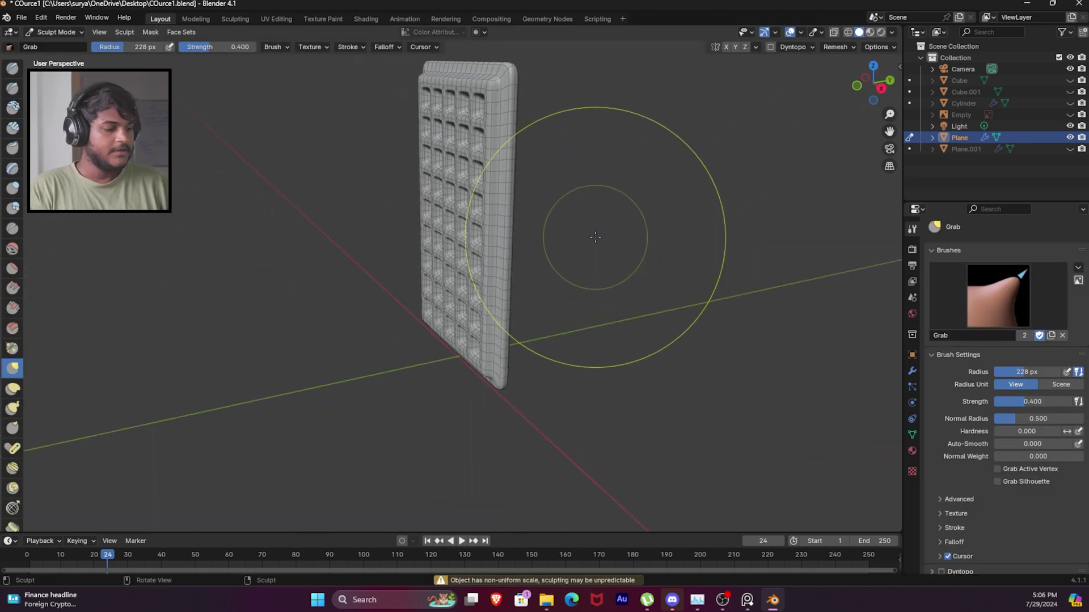
pyautogui.press('KP_3')
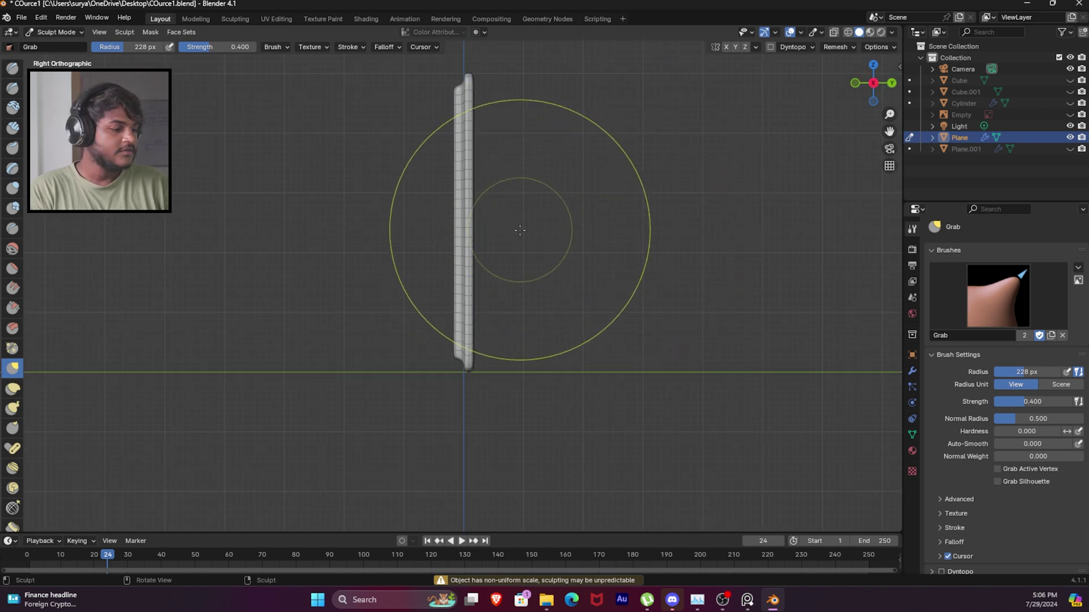
# - Enlarge the Grab brush radius to 312 px
pyautogui.press(']')
pyautogui.press(']')
pyautogui.press(']')
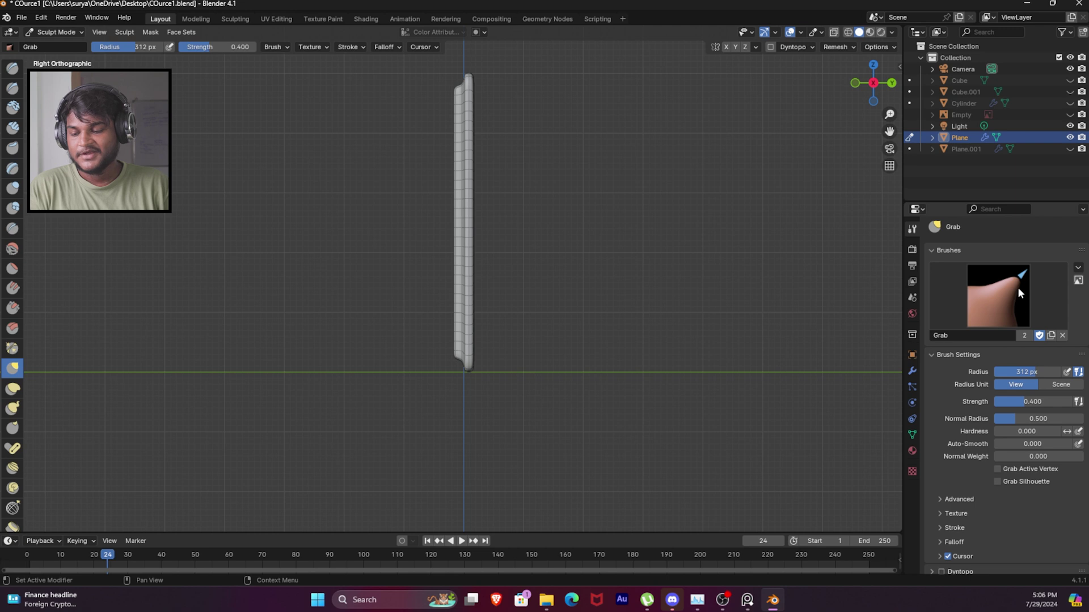
# - Preview the Clay Thumb and Smooth brushes, and return to the Grab brush
pyautogui.click(13, 147)
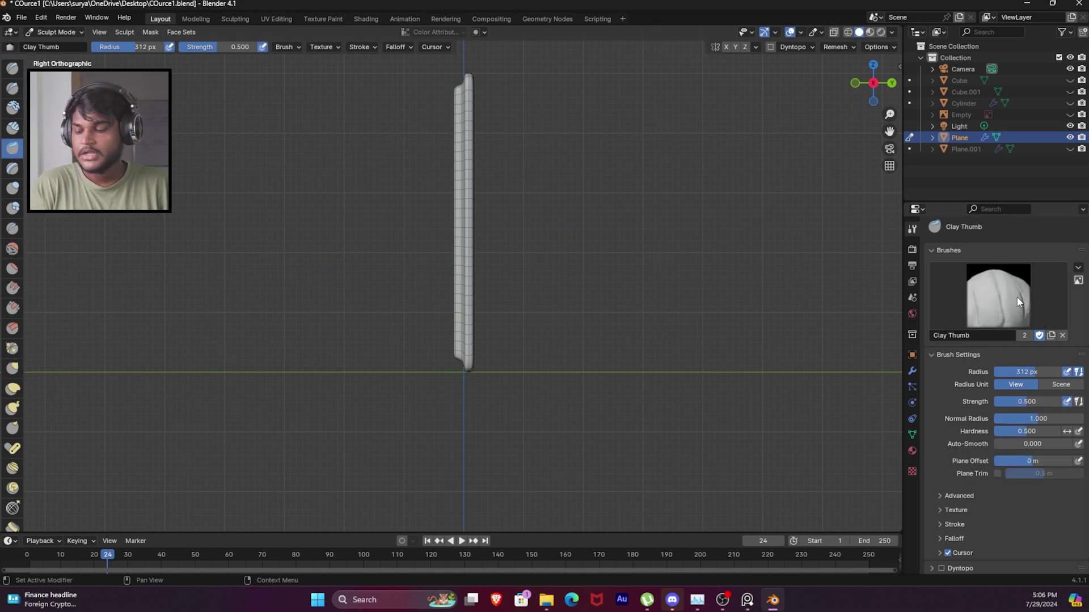
pyautogui.click(12, 247)
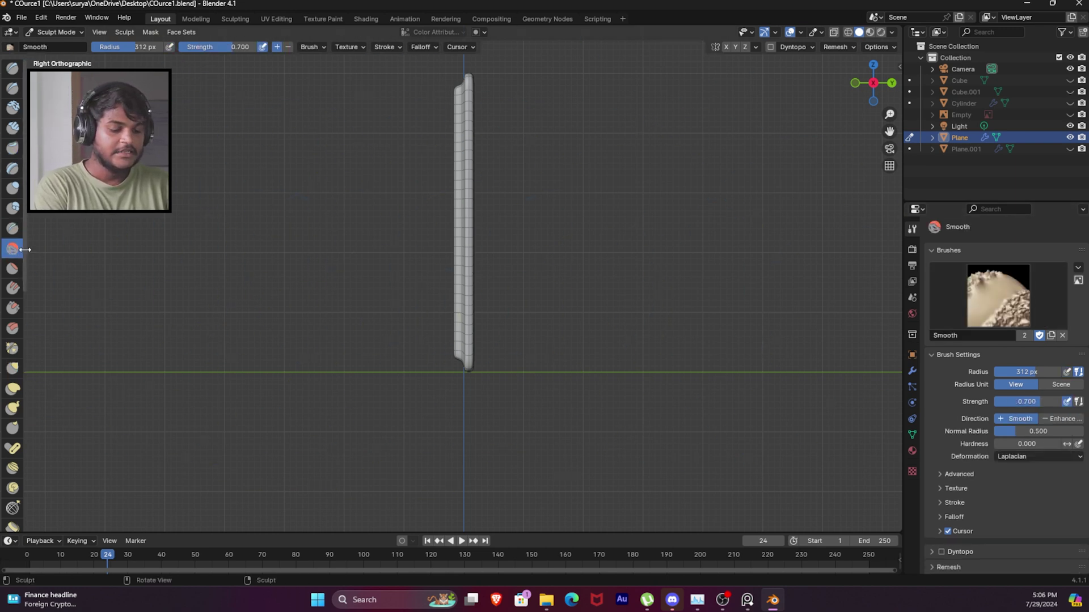
pyautogui.click(13, 368)
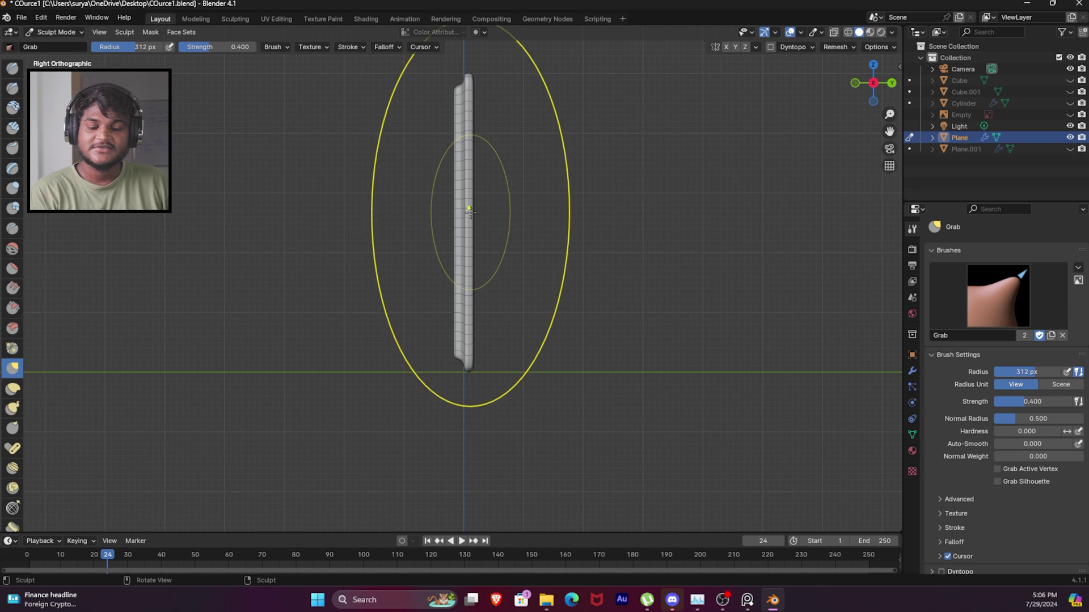
# - Adjust the Grab brush size over the biscuit's side profile to a radius of 221 px
pyautogui.press('f')
pyautogui.click(545, 222)
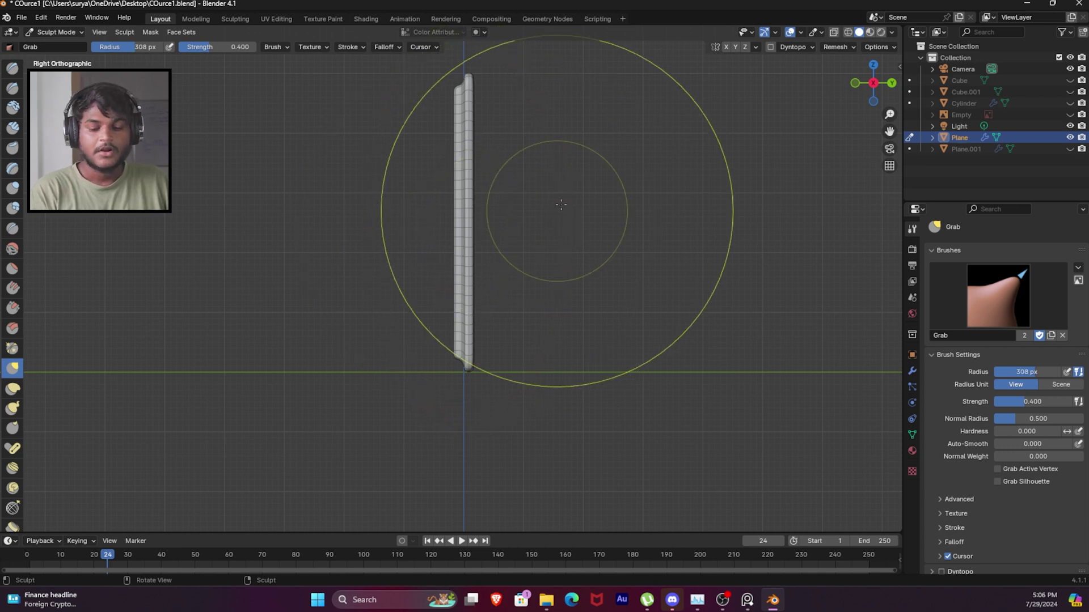
pyautogui.press('f')
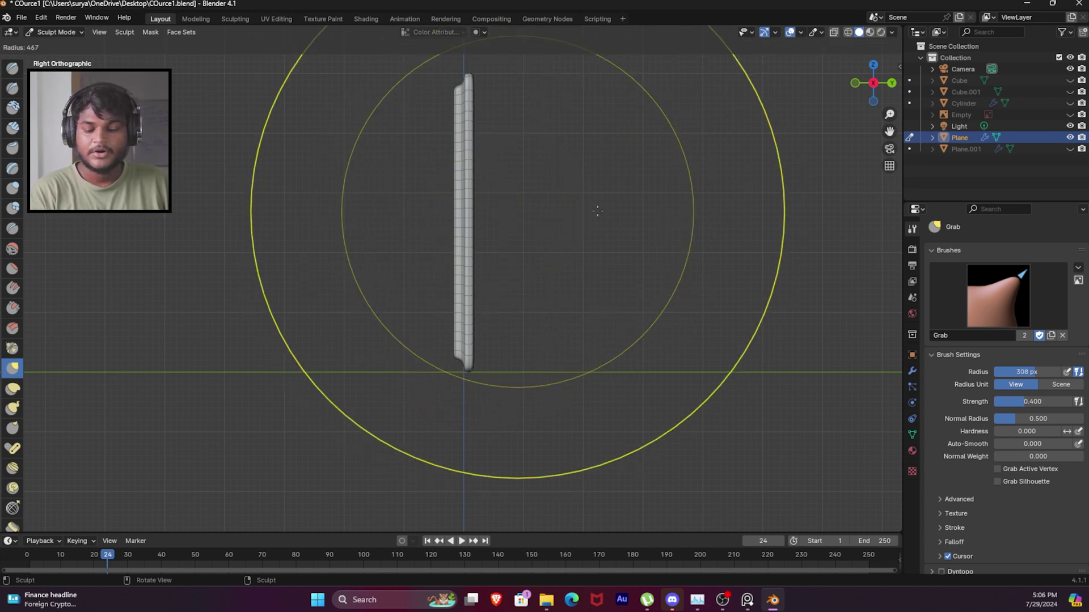
pyautogui.click(487, 218)
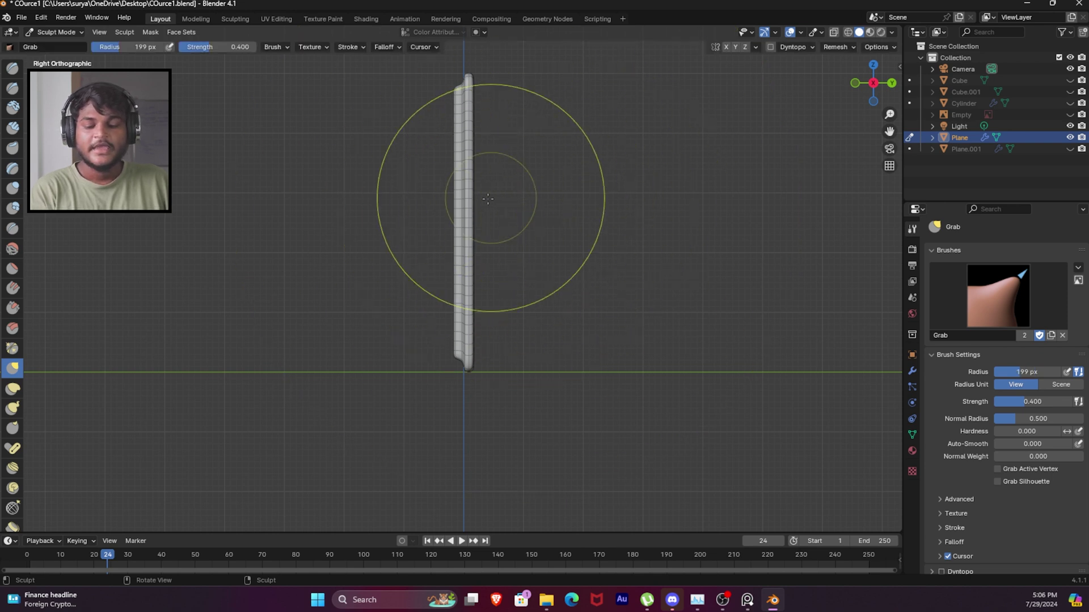
pyautogui.press('f')
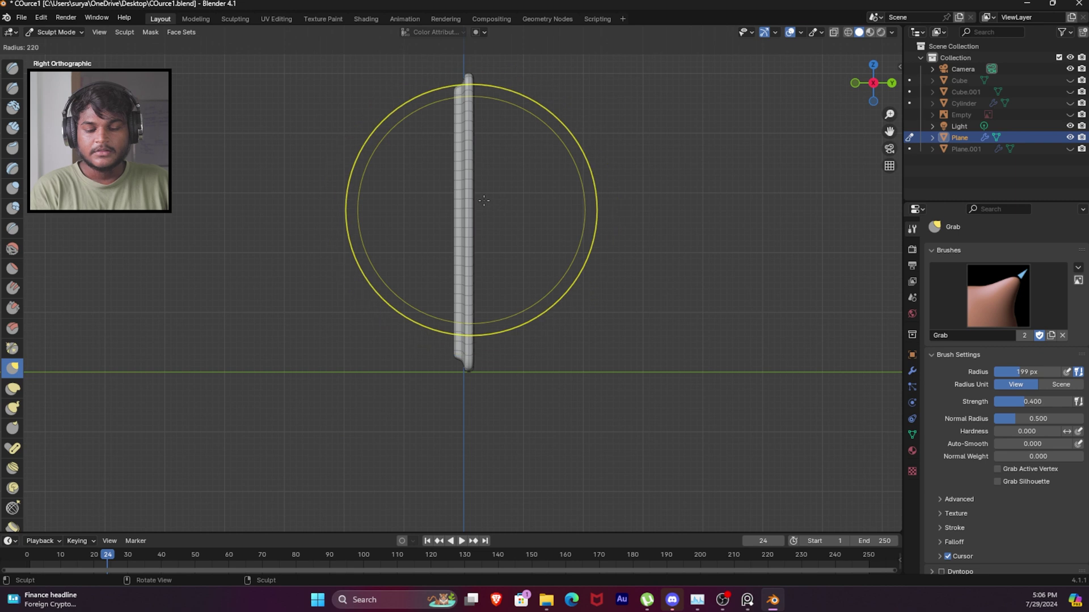
pyautogui.click(485, 195)
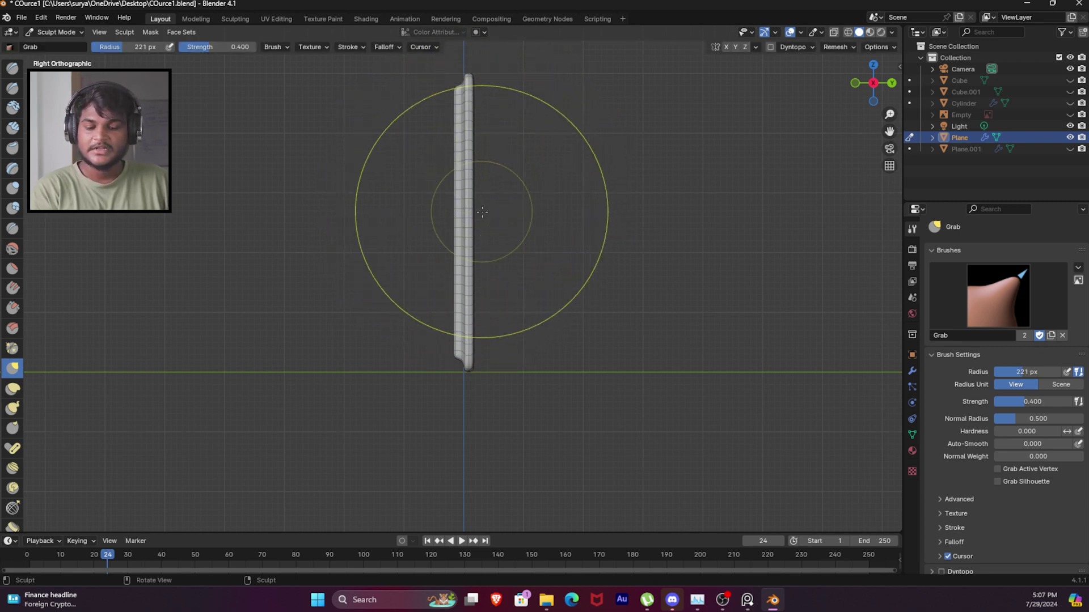
# - Raise the Grab brush strength to 1.000, try pulling the middle of the biscuit's side profile outward, and undo the stroke
pyautogui.hotkey('shift', 'f')
pyautogui.click(550, 218)
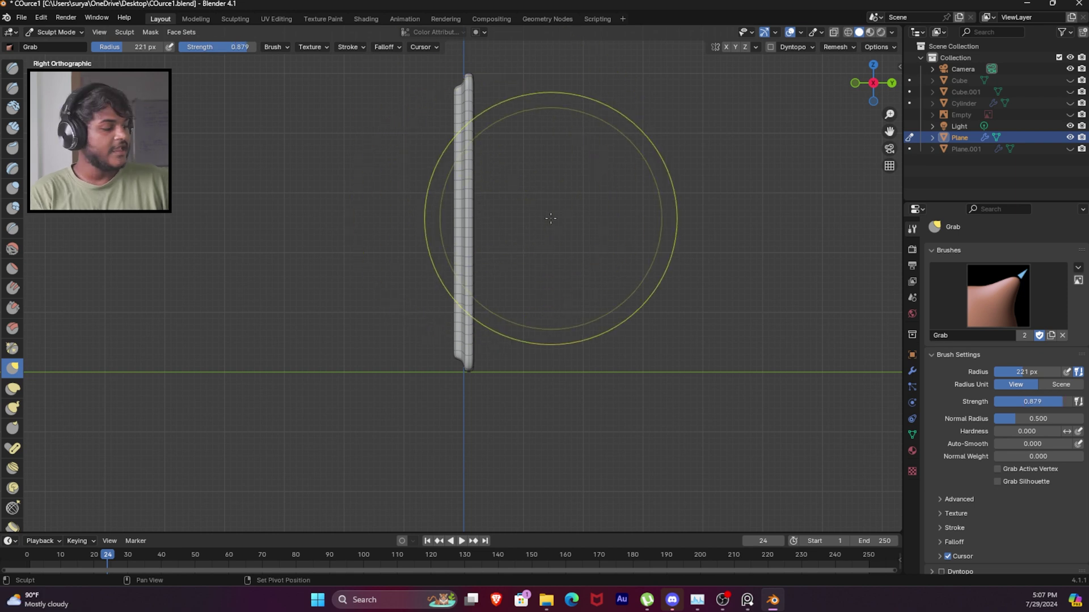
pyautogui.hotkey('shift', 'f')
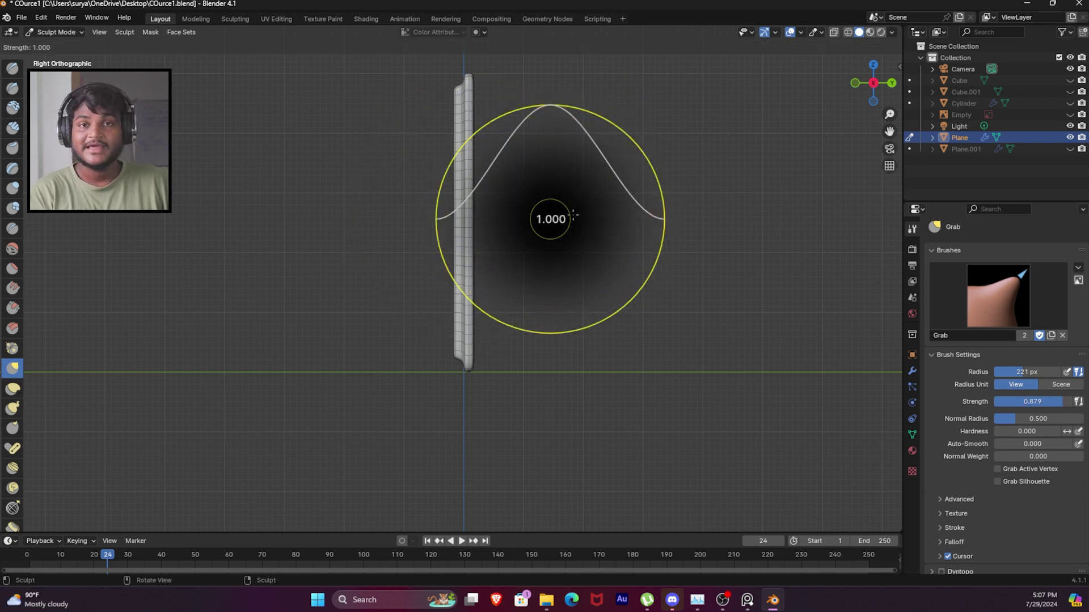
pyautogui.click(501, 238)
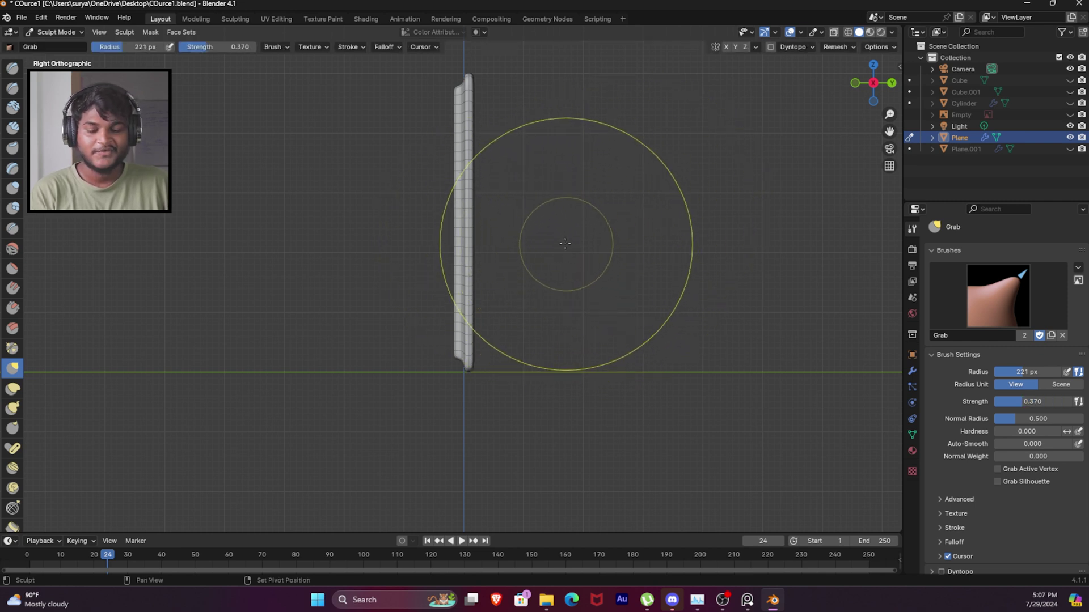
pyautogui.hotkey('shift', 'f')
pyautogui.click(627, 219)
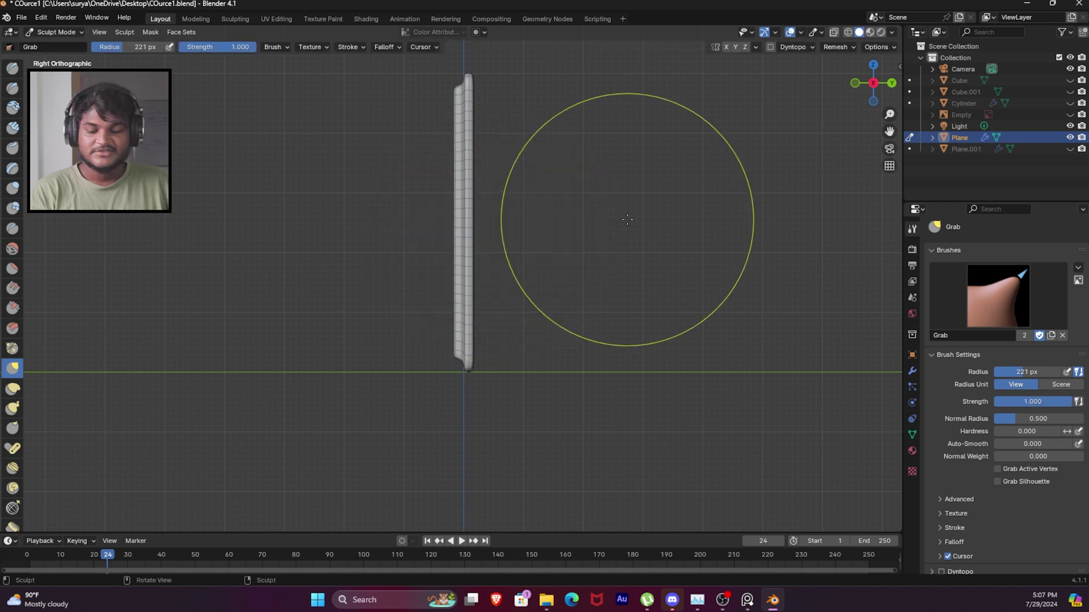
pyautogui.moveTo(462, 219)
pyautogui.mouseDown()
pyautogui.moveTo(413, 267)
pyautogui.moveTo(418, 280)
pyautogui.mouseUp()
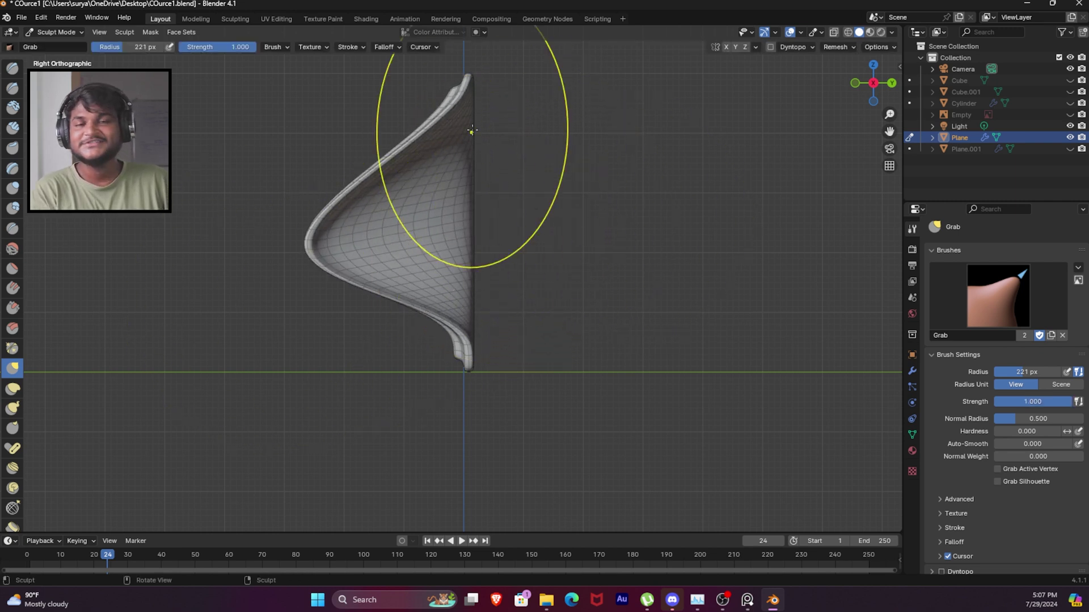
pyautogui.hotkey('ctrl', 'z')
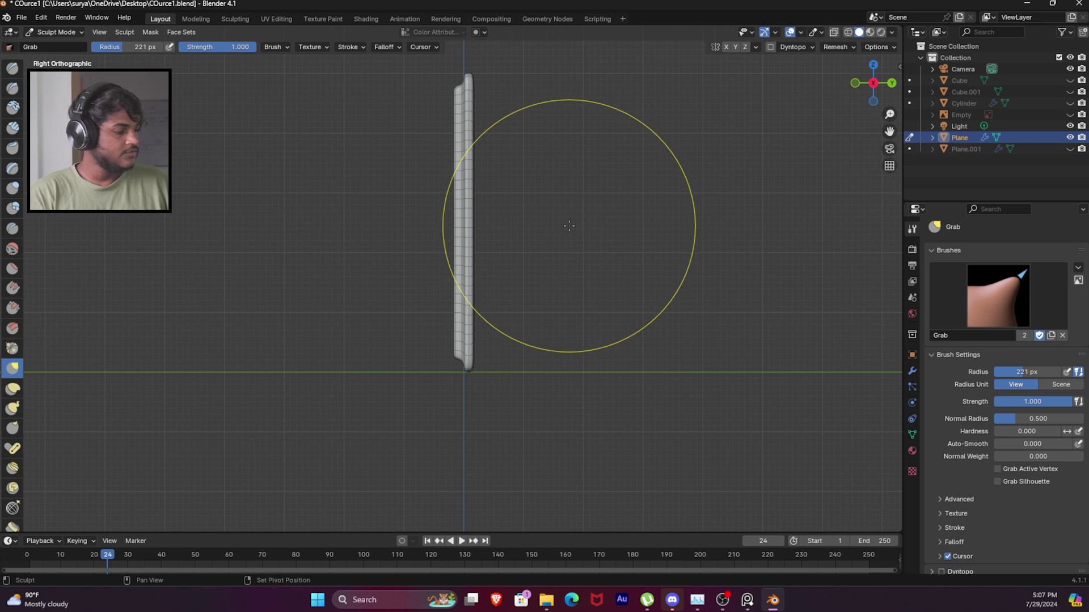
# - Set the Grab brush strength to 0.364 and slightly bend the biscuit's side profile at its middle, upper end and lower end
pyautogui.hotkey('shift', 'f')
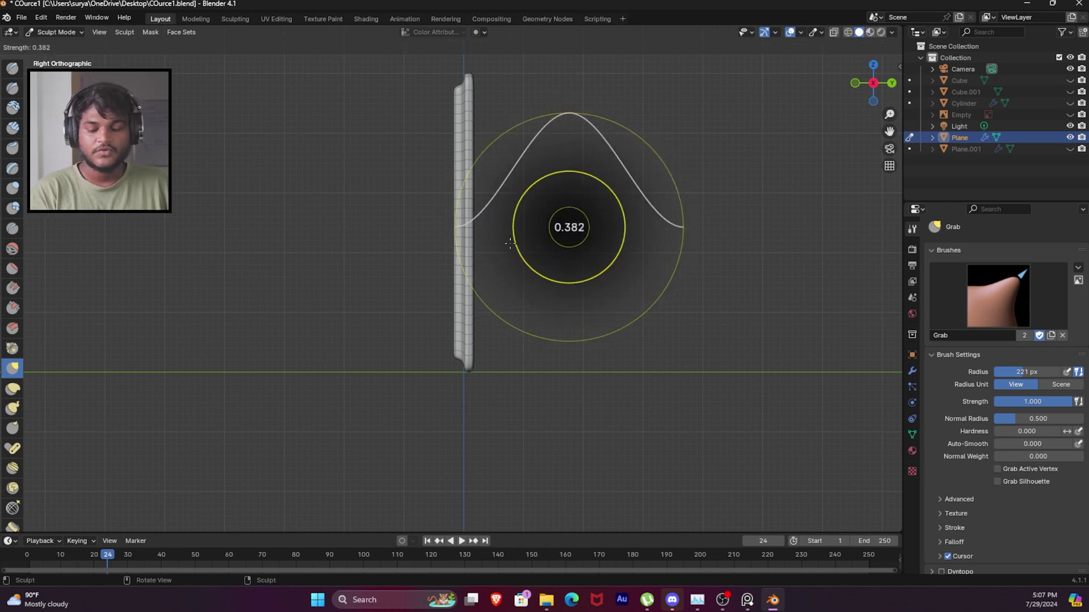
pyautogui.click(509, 241)
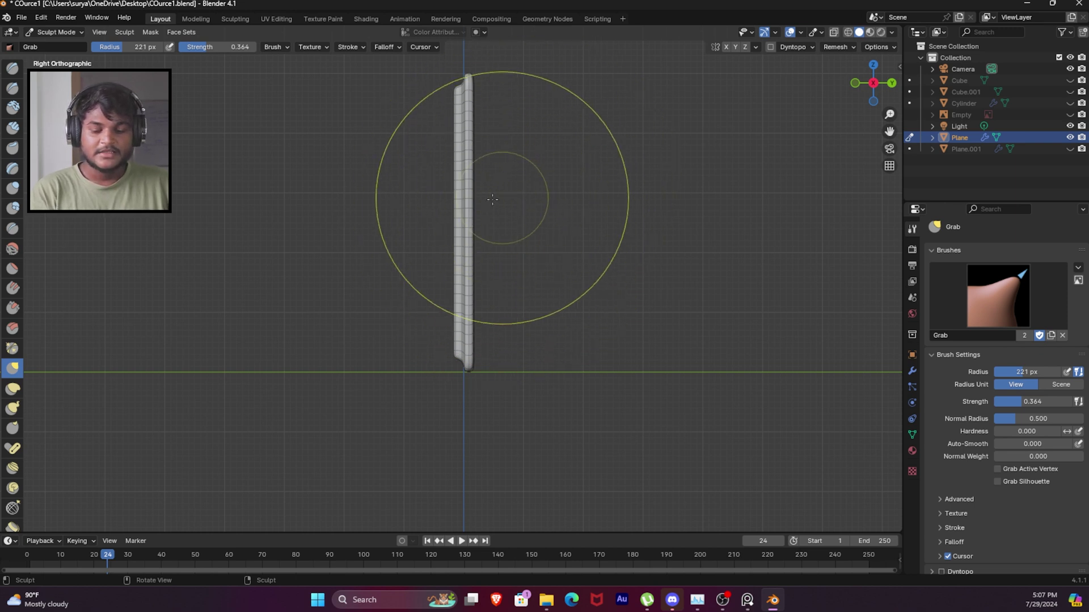
pyautogui.moveTo(471, 211); pyautogui.dragTo(467, 213)
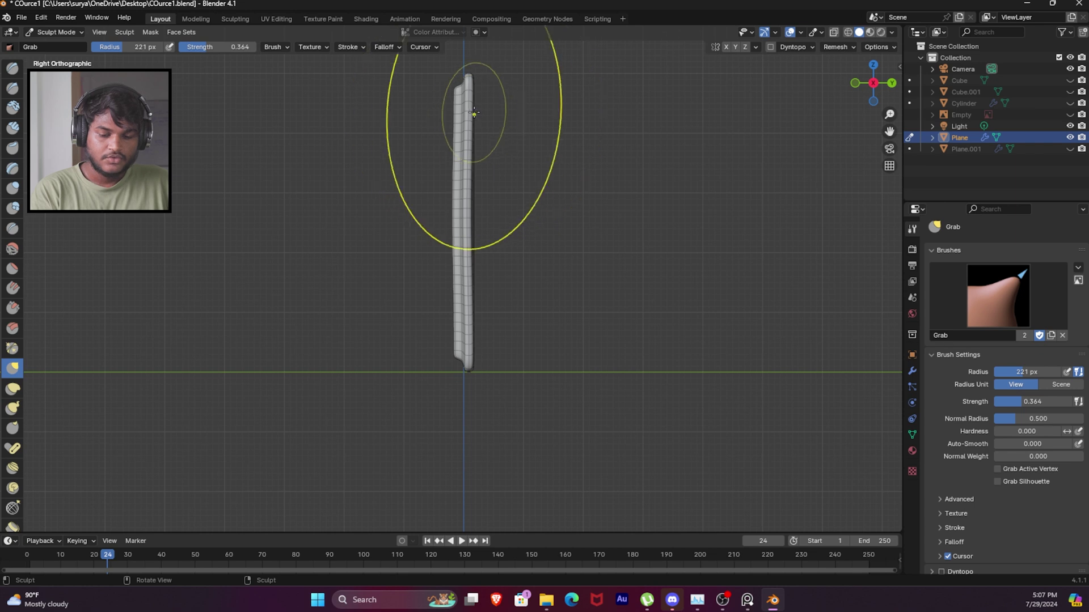
pyautogui.moveTo(470, 112); pyautogui.dragTo(470, 75)
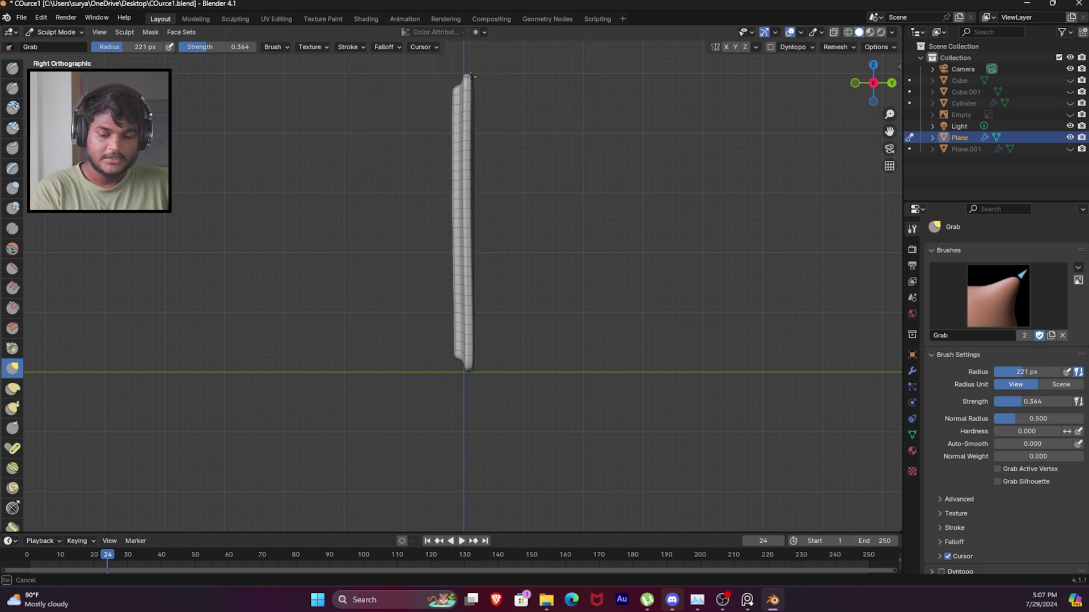
pyautogui.moveTo(469, 367)
pyautogui.mouseDown()
pyautogui.moveTo(484, 377)
pyautogui.moveTo(475, 371)
pyautogui.mouseUp()
# - In the front orthographic view, nudge the biscuit's right edge slightly at its middle and lower corner with the Grab brush
pyautogui.moveTo(476, 346)
pyautogui.mouseDown(button='middle')
pyautogui.moveTo(567, 292)
pyautogui.moveTo(606, 292)
pyautogui.mouseUp(button='middle')
pyautogui.press('KP_1')
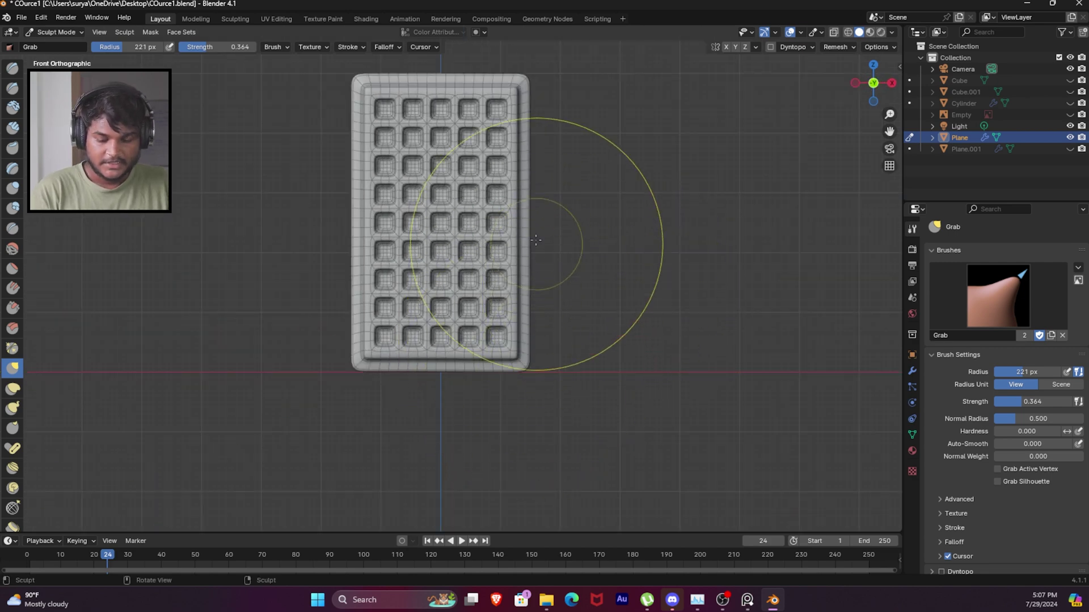
pyautogui.moveTo(527, 231); pyautogui.dragTo(527, 232)
pyautogui.moveTo(528, 362); pyautogui.dragTo(531, 357)
# - Try pulling the middle of the biscuit's right edge far outward, and undo the stroke
pyautogui.moveTo(523, 228)
pyautogui.mouseDown()
pyautogui.moveTo(485, 244)
pyautogui.moveTo(610, 238)
pyautogui.moveTo(389, 298)
pyautogui.moveTo(855, 194)
pyautogui.mouseUp()
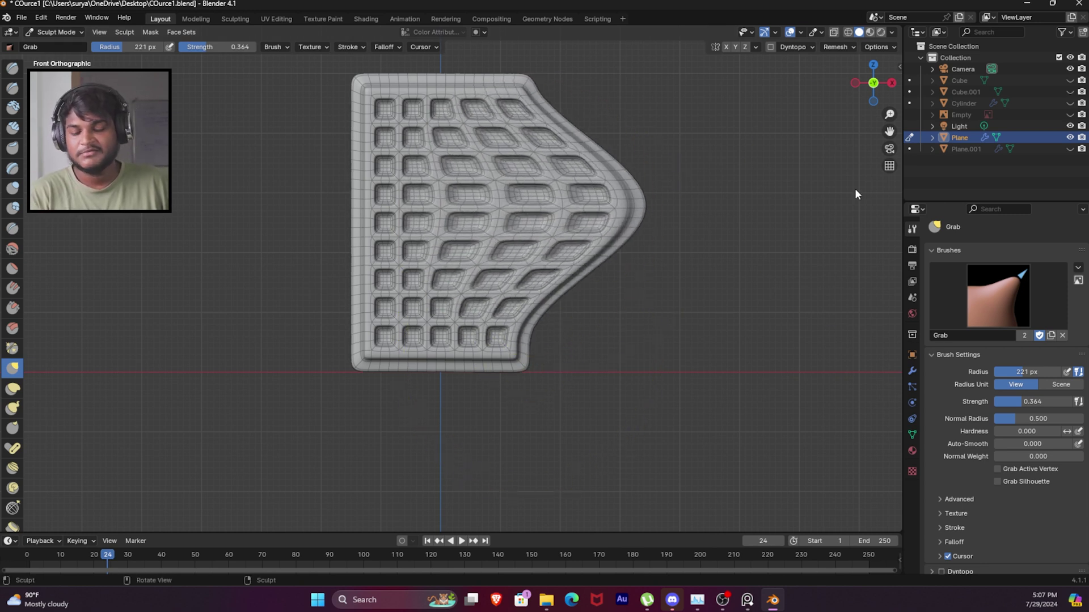
pyautogui.hotkey('ctrl', 'z')
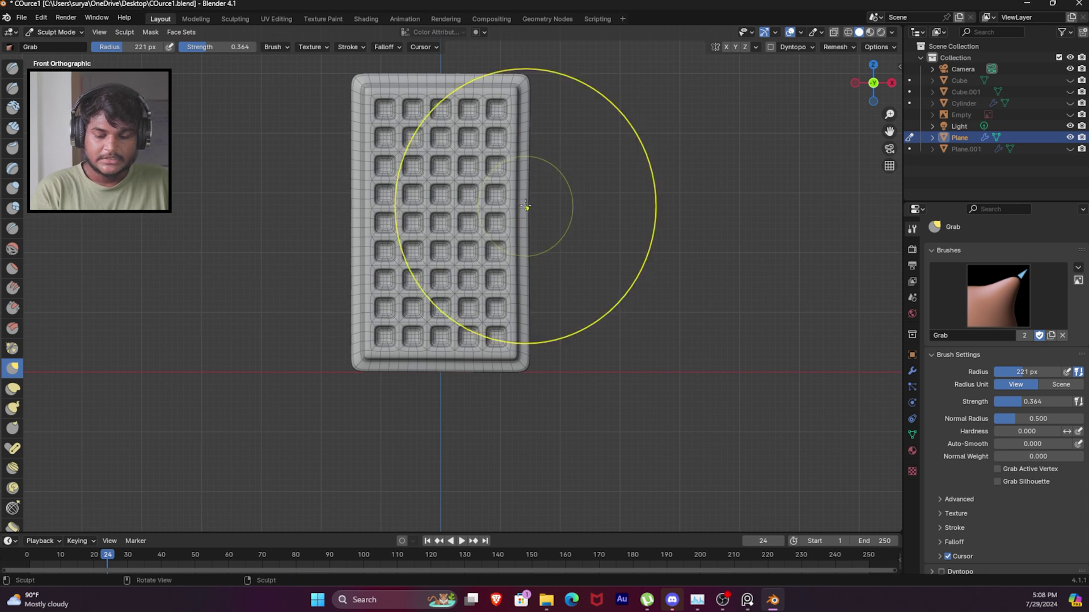
# - Nudge the biscuit's left edge slightly near its upper part and middle with the Grab brush
pyautogui.moveTo(353, 120); pyautogui.dragTo(356, 123)
pyautogui.moveTo(355, 231); pyautogui.dragTo(354, 231)
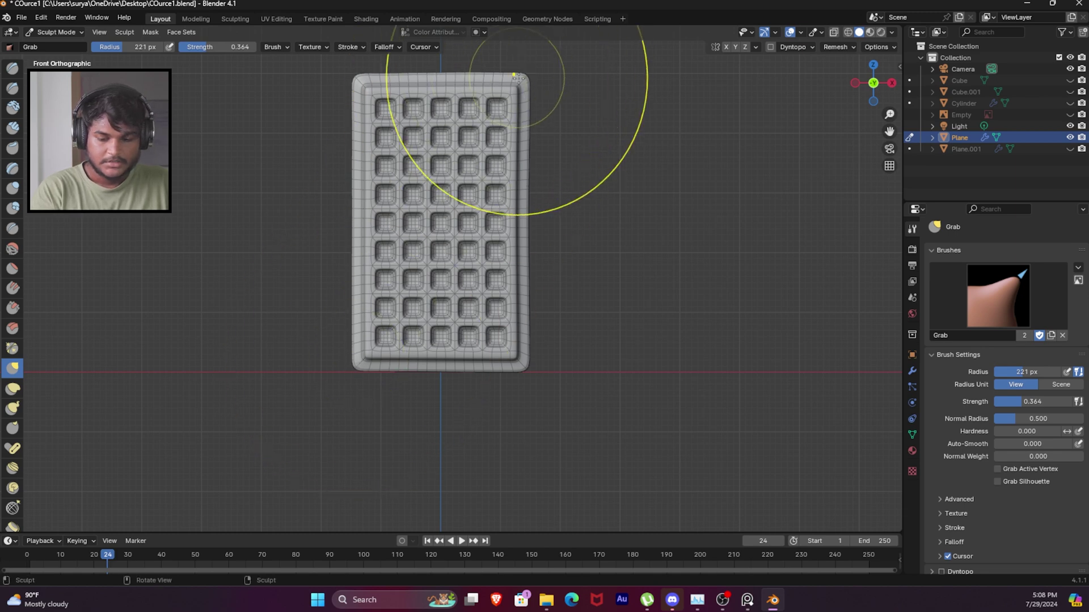
# - Nudge the biscuit's right edge slightly in the front view and bend its thin side edge slightly from the side with the Grab brush
pyautogui.moveTo(529, 264); pyautogui.dragTo(528, 262)
pyautogui.moveTo(540, 259); pyautogui.dragTo(376, 316, button='middle')
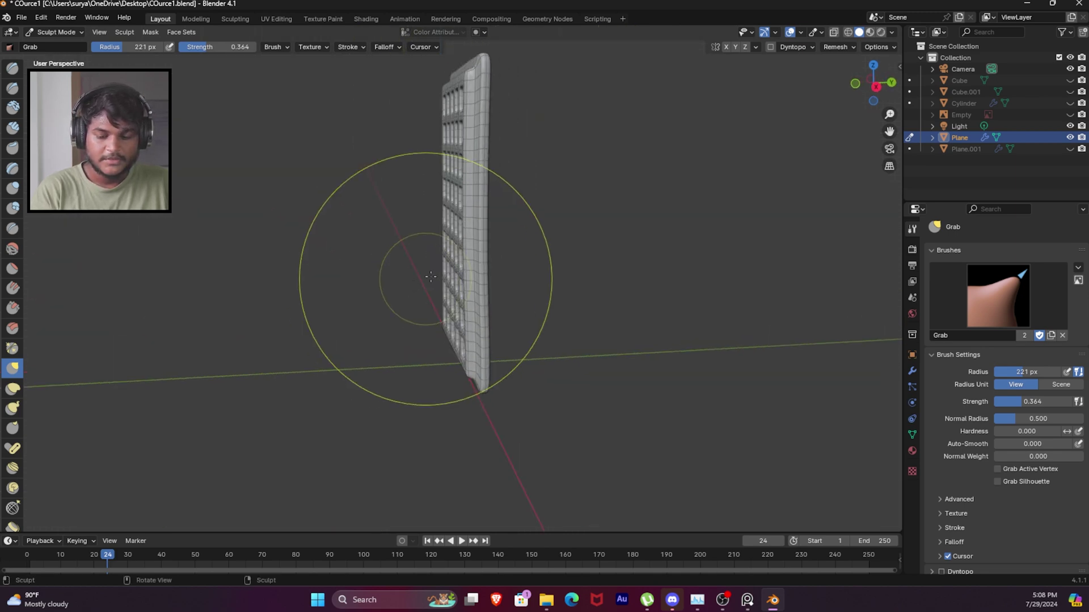
pyautogui.moveTo(478, 214); pyautogui.dragTo(744, 245, button='middle')
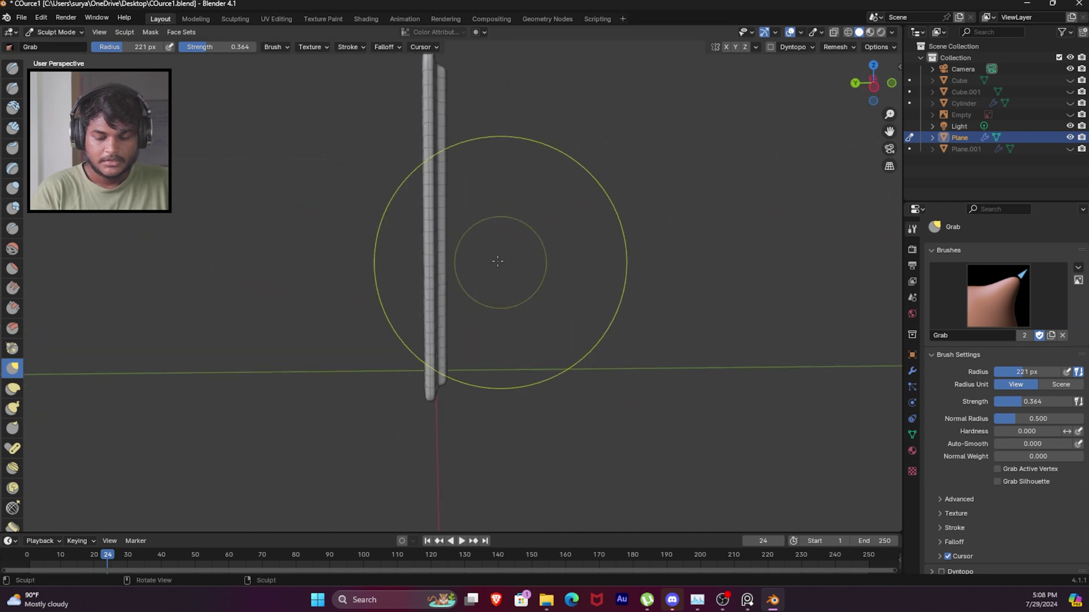
pyautogui.moveTo(423, 225); pyautogui.dragTo(421, 235)
pyautogui.moveTo(429, 287); pyautogui.dragTo(428, 319)
pyautogui.moveTo(457, 257)
pyautogui.mouseDown(button='middle')
pyautogui.moveTo(609, 186)
pyautogui.moveTo(523, 272)
pyautogui.moveTo(584, 224)
pyautogui.moveTo(522, 243)
pyautogui.moveTo(519, 230)
pyautogui.mouseUp(button='middle')
pyautogui.moveTo(304, 182)
pyautogui.mouseDown(button='middle')
pyautogui.moveTo(595, 199)
pyautogui.moveTo(546, 189)
pyautogui.moveTo(587, 179)
pyautogui.moveTo(586, 229)
pyautogui.moveTo(600, 222)
pyautogui.mouseUp(button='middle')
pyautogui.hotkey('alt', 'Tab')
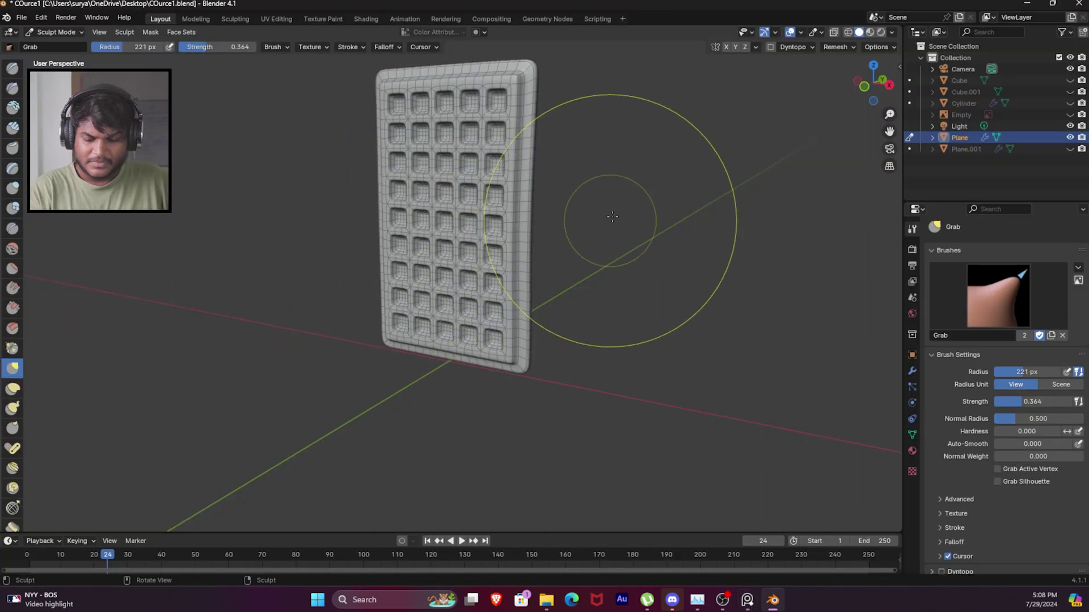
pyautogui.moveTo(607, 214)
pyautogui.mouseDown(button='middle')
pyautogui.moveTo(565, 185)
pyautogui.moveTo(639, 291)
pyautogui.moveTo(397, 227)
pyautogui.mouseUp(button='middle')
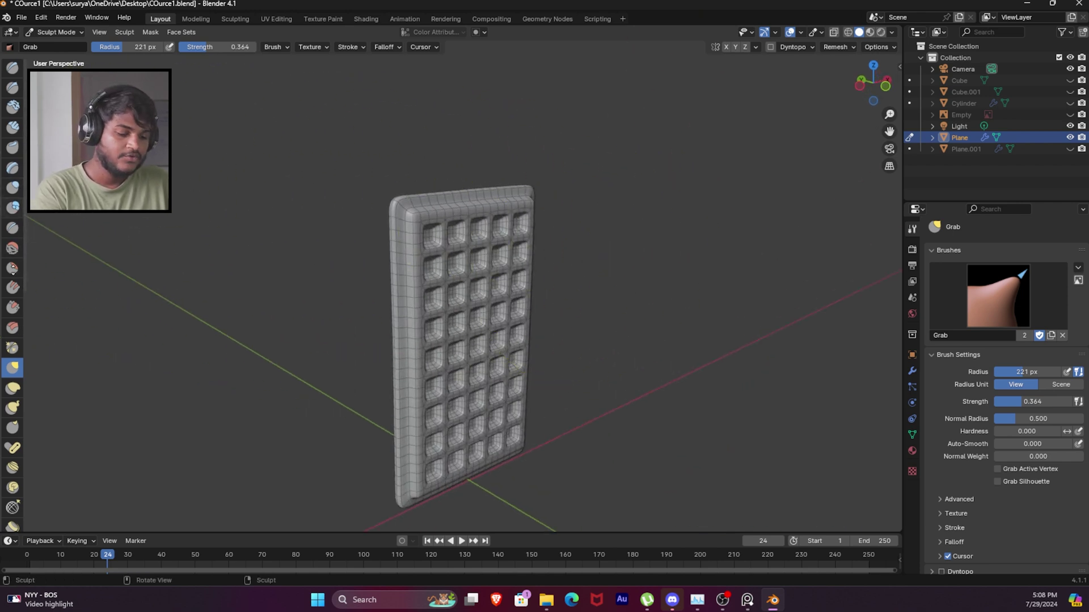
# - Switch to the Inflate/Deflate brush with a radius of 74 px and a strength of 0.435
pyautogui.scroll(-1, 18, 193)
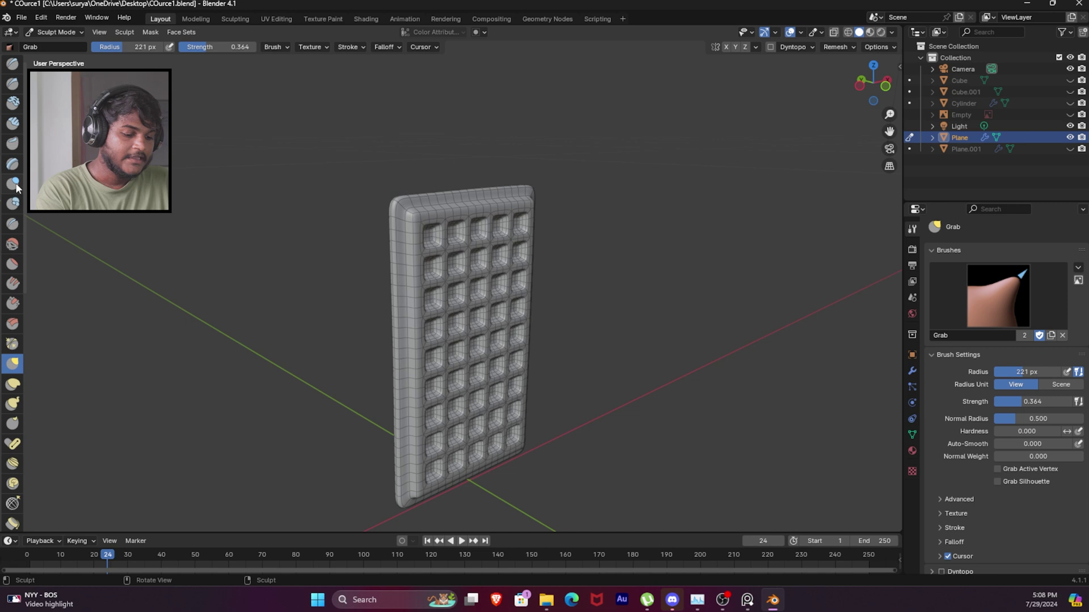
pyautogui.click(14, 184)
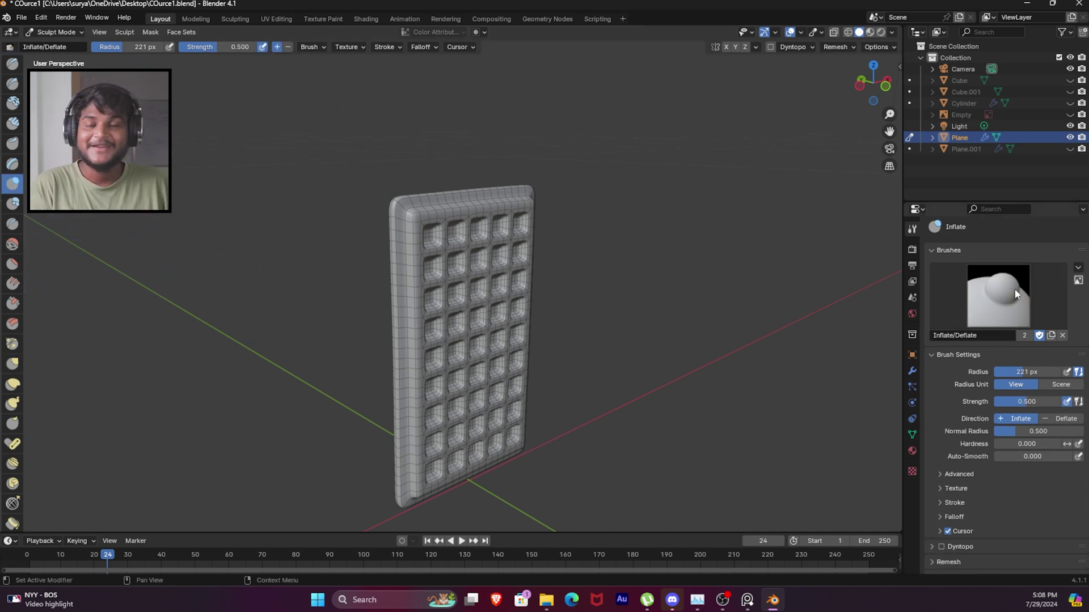
pyautogui.moveTo(377, 182)
pyautogui.mouseDown(button='middle')
pyautogui.moveTo(397, 206)
pyautogui.moveTo(469, 235)
pyautogui.moveTo(441, 284)
pyautogui.moveTo(438, 259)
pyautogui.mouseUp(button='middle')
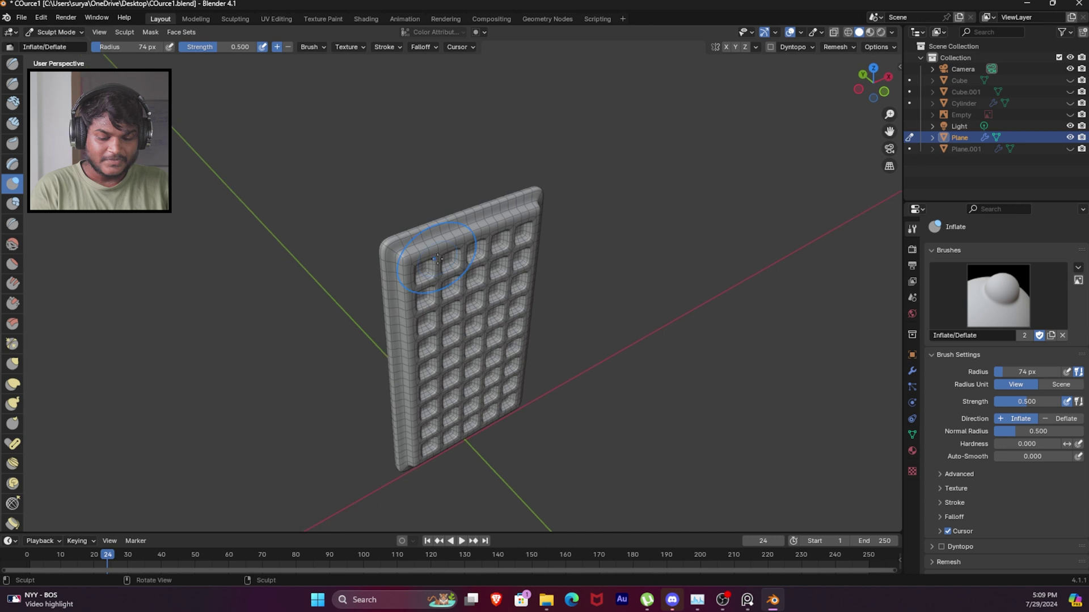
pyautogui.moveTo(438, 216)
pyautogui.mouseDown(button='middle')
pyautogui.moveTo(400, 199)
pyautogui.moveTo(426, 206)
pyautogui.mouseUp(button='middle')
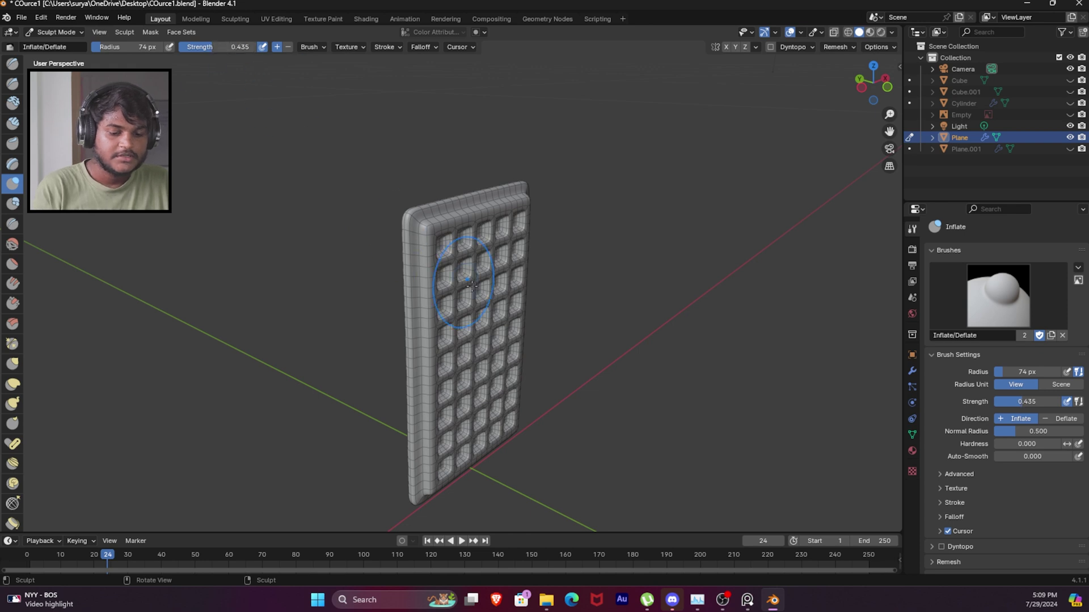
pyautogui.moveTo(431, 295)
pyautogui.mouseDown(button='middle')
pyautogui.moveTo(465, 296)
pyautogui.moveTo(451, 298)
pyautogui.moveTo(411, 257)
pyautogui.moveTo(422, 238)
pyautogui.moveTo(392, 201)
pyautogui.mouseUp(button='middle')
pyautogui.moveTo(550, 196)
pyautogui.mouseDown(button='middle')
pyautogui.moveTo(475, 215)
pyautogui.moveTo(531, 241)
pyautogui.moveTo(571, 235)
pyautogui.moveTo(522, 133)
pyautogui.moveTo(559, 236)
pyautogui.moveTo(593, 261)
pyautogui.moveTo(608, 240)
pyautogui.moveTo(437, 224)
pyautogui.moveTo(457, 218)
pyautogui.mouseUp(button='middle')
# - Examine the biscuit's underlying mesh in Edit Mode, return to Sculpt Mode and undo the last action
pyautogui.press('Tab')
pyautogui.moveTo(513, 170)
pyautogui.mouseDown(button='middle')
pyautogui.moveTo(509, 182)
pyautogui.moveTo(464, 188)
pyautogui.moveTo(403, 105)
pyautogui.mouseUp(button='middle')
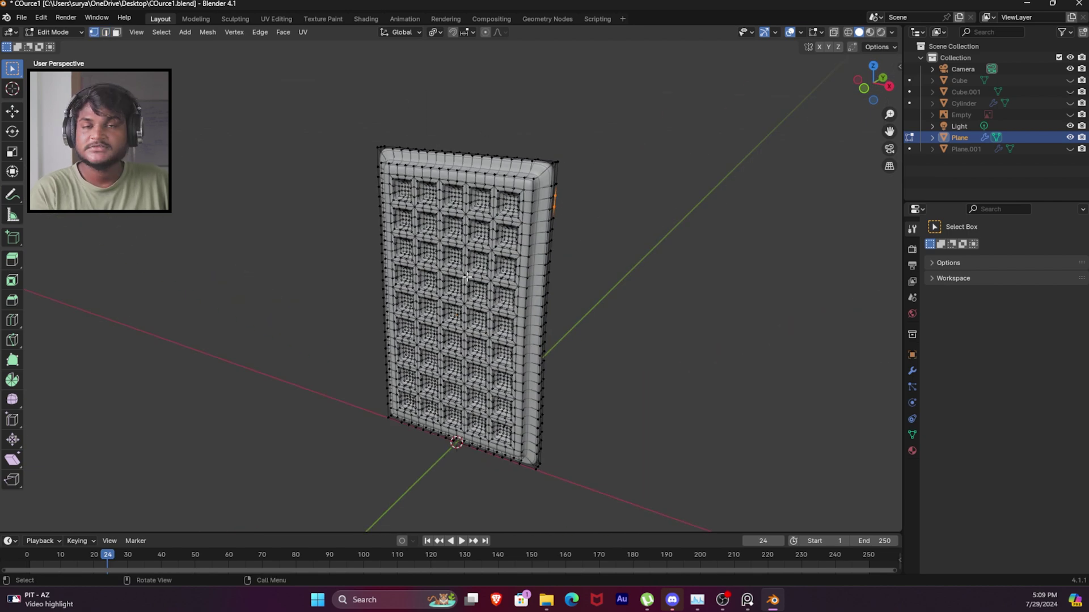
pyautogui.hotkey('ctrl', 'Tab')
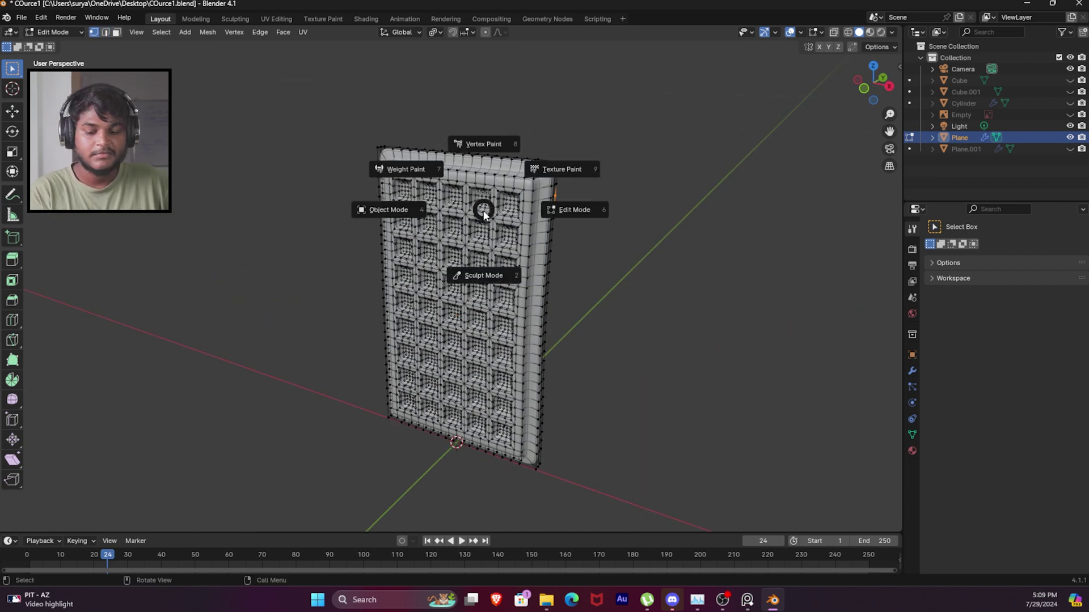
pyautogui.click(491, 278)
pyautogui.moveTo(491, 278); pyautogui.dragTo(526, 83, button='middle')
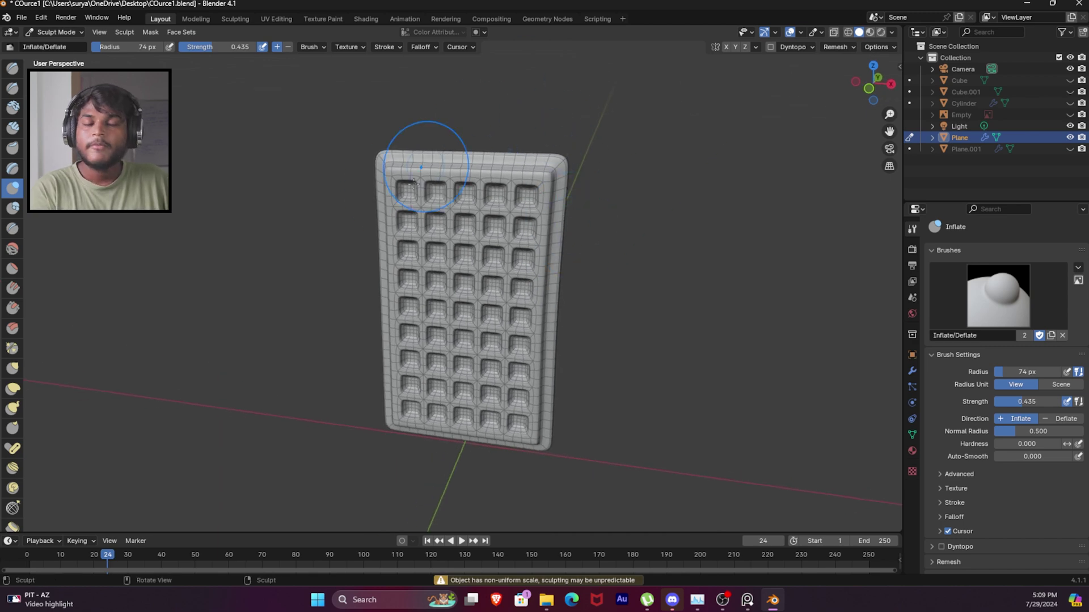
pyautogui.moveTo(499, 207)
pyautogui.mouseDown(button='middle')
pyautogui.moveTo(539, 204)
pyautogui.moveTo(506, 209)
pyautogui.moveTo(547, 229)
pyautogui.moveTo(549, 244)
pyautogui.moveTo(393, 230)
pyautogui.mouseUp(button='middle')
pyautogui.moveTo(507, 279); pyautogui.dragTo(566, 183, button='middle')
pyautogui.hotkey('ctrl', 'z')
pyautogui.moveTo(506, 146); pyautogui.dragTo(533, 176, button='middle')
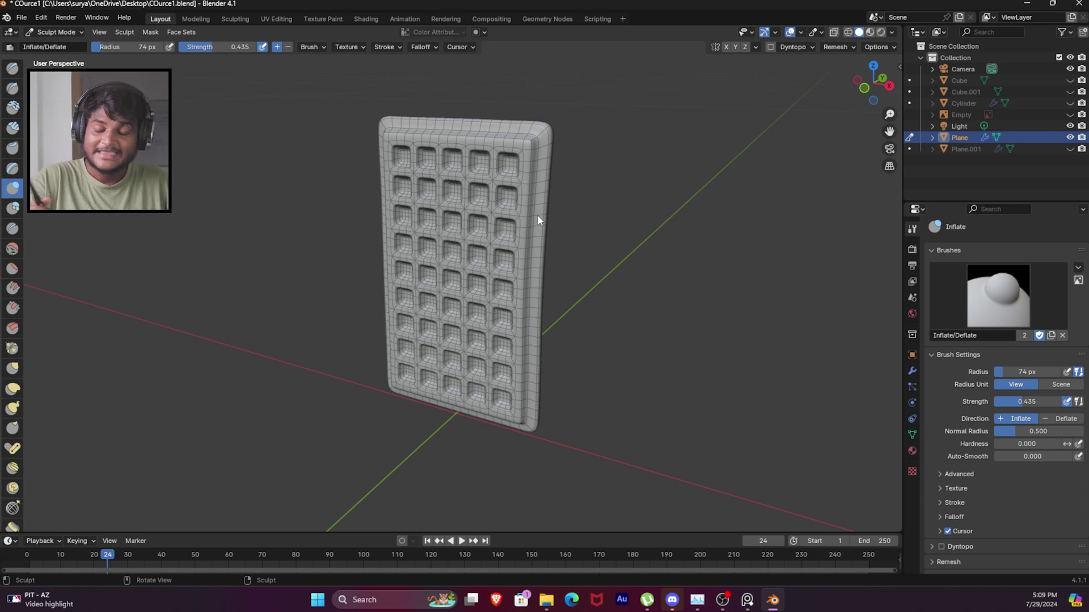
# - Show the biscuit's Subdivision modifier and its options without applying it, and stay in Sculpt Mode
pyautogui.click(912, 371)
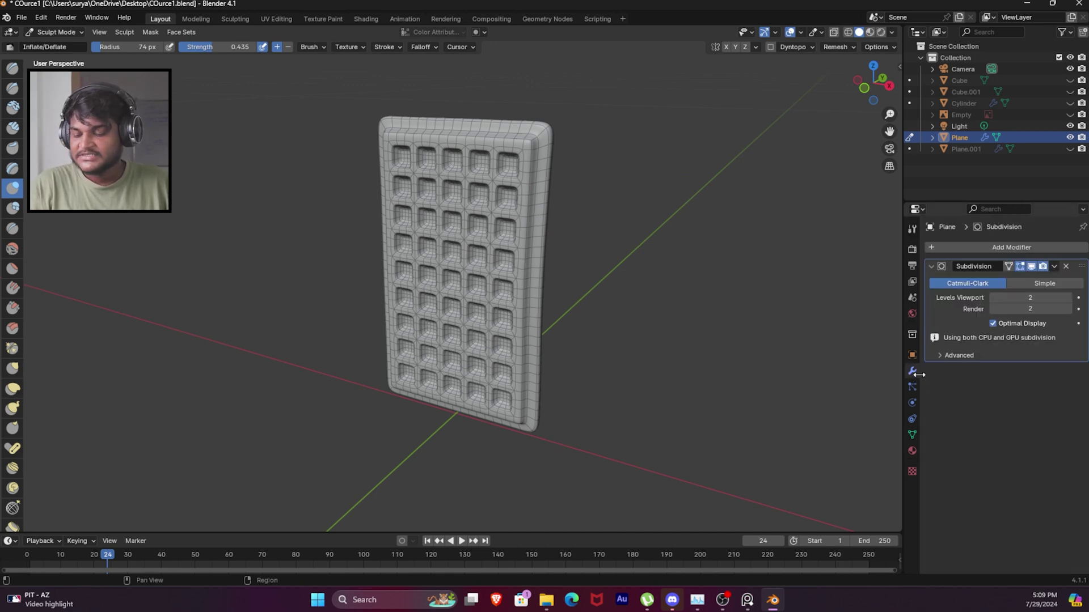
pyautogui.click(1054, 268)
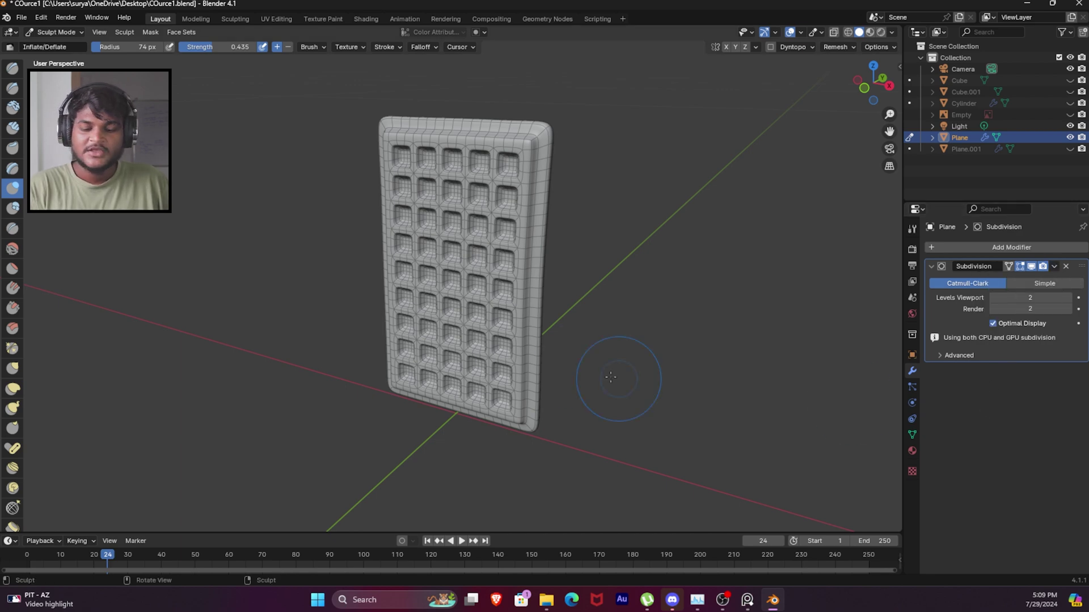
pyautogui.moveTo(540, 168)
pyautogui.mouseDown(button='middle')
pyautogui.moveTo(527, 170)
pyautogui.moveTo(572, 173)
pyautogui.moveTo(562, 195)
pyautogui.mouseUp(button='middle')
pyautogui.hotkey('ctrl', 'Tab')
pyautogui.click(569, 250)
# - Set the Inflate/Deflate brush radius to 88 px for working on the biscuit's edges
pyautogui.moveTo(569, 250)
pyautogui.mouseDown(button='middle')
pyautogui.moveTo(505, 244)
pyautogui.moveTo(525, 276)
pyautogui.mouseUp(button='middle')
pyautogui.press(']')
pyautogui.press(']')
pyautogui.press(']')
pyautogui.press(']')
pyautogui.press(']')
pyautogui.moveTo(526, 198); pyautogui.dragTo(564, 203, button='middle')
pyautogui.moveTo(522, 247)
pyautogui.mouseDown(button='middle')
pyautogui.moveTo(571, 271)
pyautogui.moveTo(561, 122)
pyautogui.moveTo(544, 164)
pyautogui.moveTo(546, 146)
pyautogui.mouseUp(button='middle')
pyautogui.keyDown('shift'); pyautogui.moveTo(539, 311); pyautogui.dragTo(518, 316, button='middle'); pyautogui.keyUp('shift')
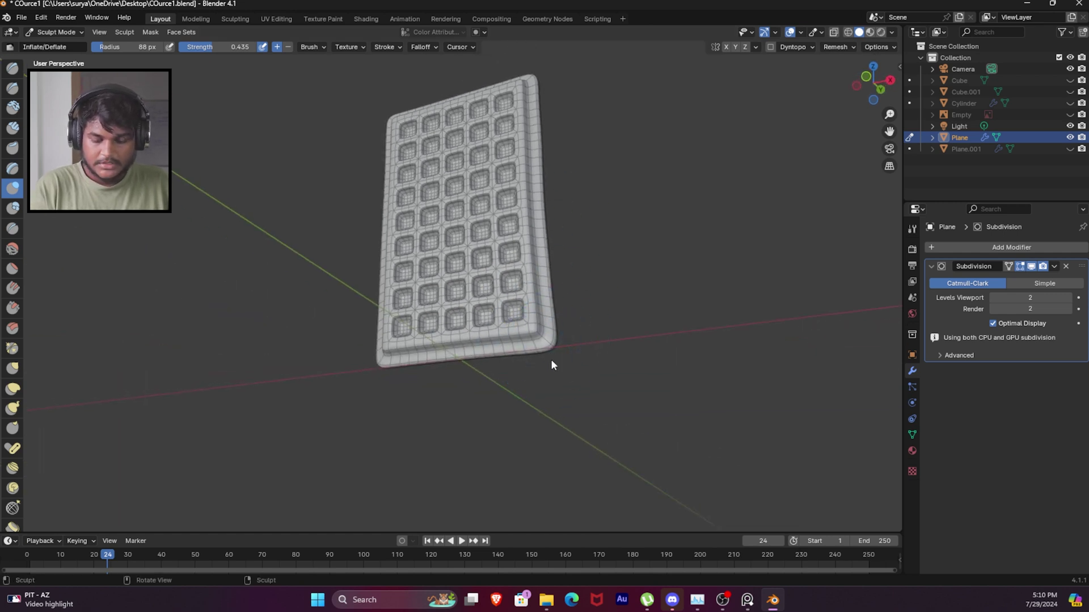
# - Set the Inflate/Deflate brush strength to 0.159 and lightly swell parts of the biscuit's long side edges
pyautogui.moveTo(550, 359); pyautogui.dragTo(469, 355, button='middle')
pyautogui.moveTo(388, 347)
pyautogui.mouseDown(button='middle')
pyautogui.moveTo(499, 233)
pyautogui.moveTo(564, 316)
pyautogui.moveTo(508, 258)
pyautogui.mouseUp(button='middle')
pyautogui.moveTo(233, 49); pyautogui.dragTo(213, 55)
pyautogui.moveTo(390, 189); pyautogui.dragTo(445, 232, button='middle')
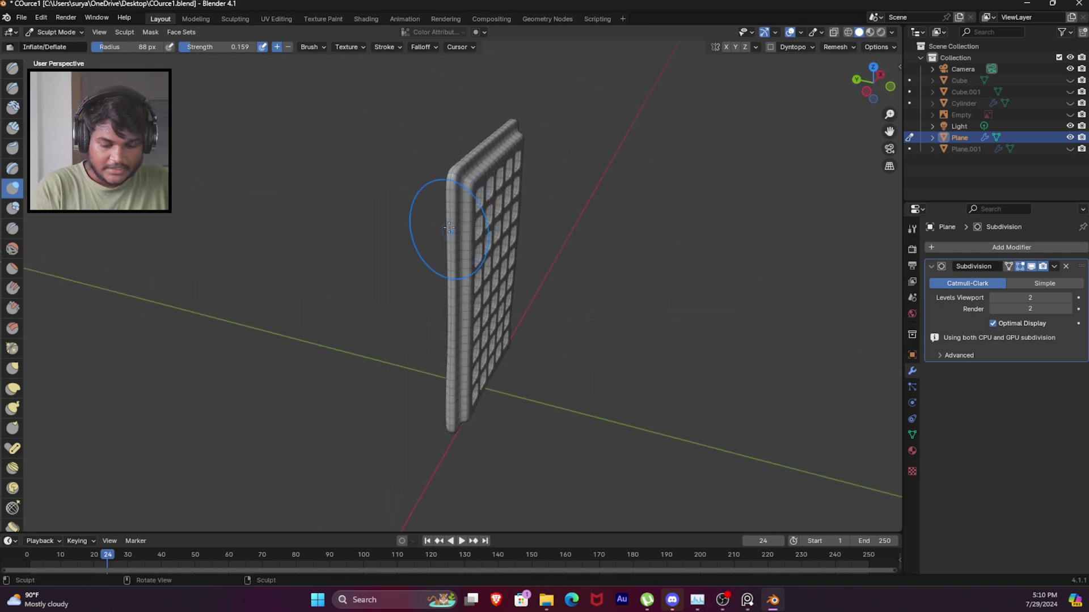
pyautogui.moveTo(446, 319); pyautogui.dragTo(431, 202, button='middle')
pyautogui.moveTo(425, 397); pyautogui.dragTo(517, 264, button='middle')
pyautogui.moveTo(525, 453); pyautogui.dragTo(535, 200, button='middle')
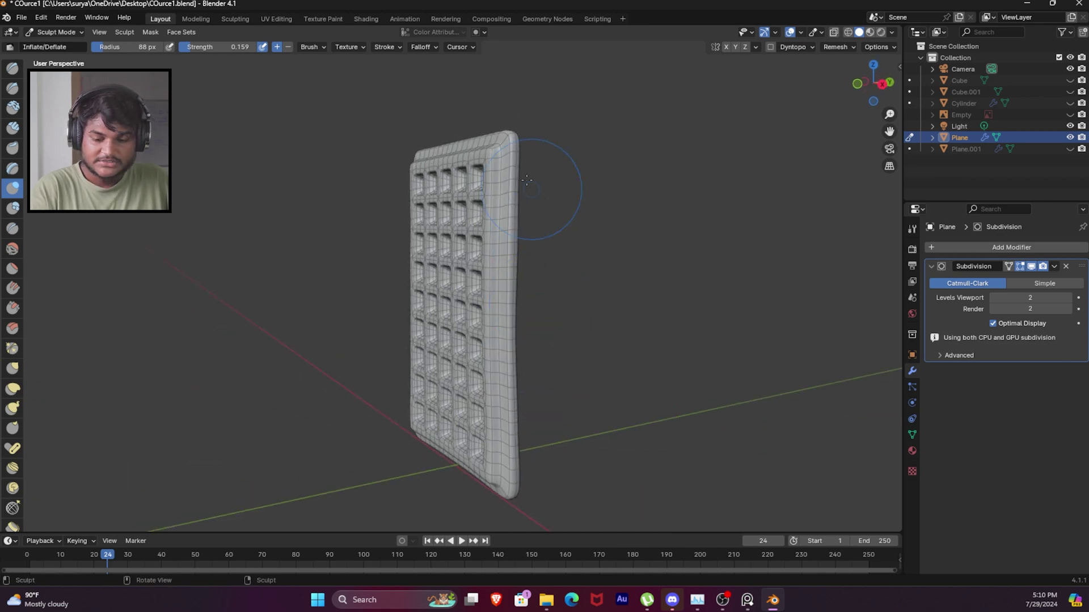
pyautogui.moveTo(554, 330)
pyautogui.mouseDown(button='middle')
pyautogui.moveTo(535, 176)
pyautogui.moveTo(626, 221)
pyautogui.mouseUp(button='middle')
# - Set the Inflate/Deflate brush strength to 0.290 and swell the upper part of the biscuit's left edge
pyautogui.moveTo(234, 43); pyautogui.dragTo(237, 43)
pyautogui.moveTo(697, 252); pyautogui.dragTo(692, 244, button='middle')
pyautogui.click(412, 249)
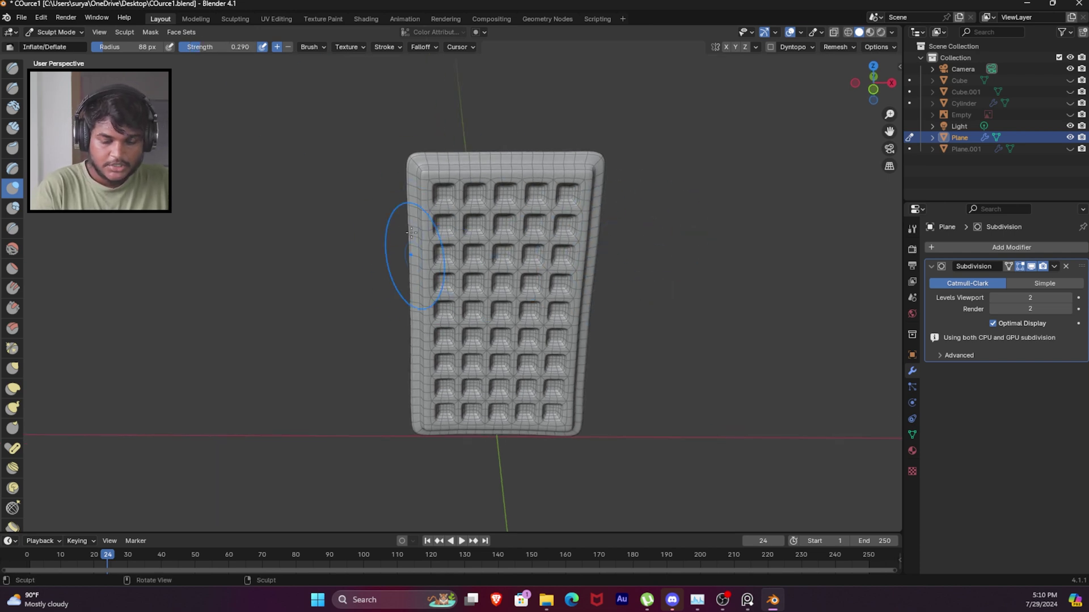
pyautogui.moveTo(656, 182); pyautogui.dragTo(570, 227, button='middle')
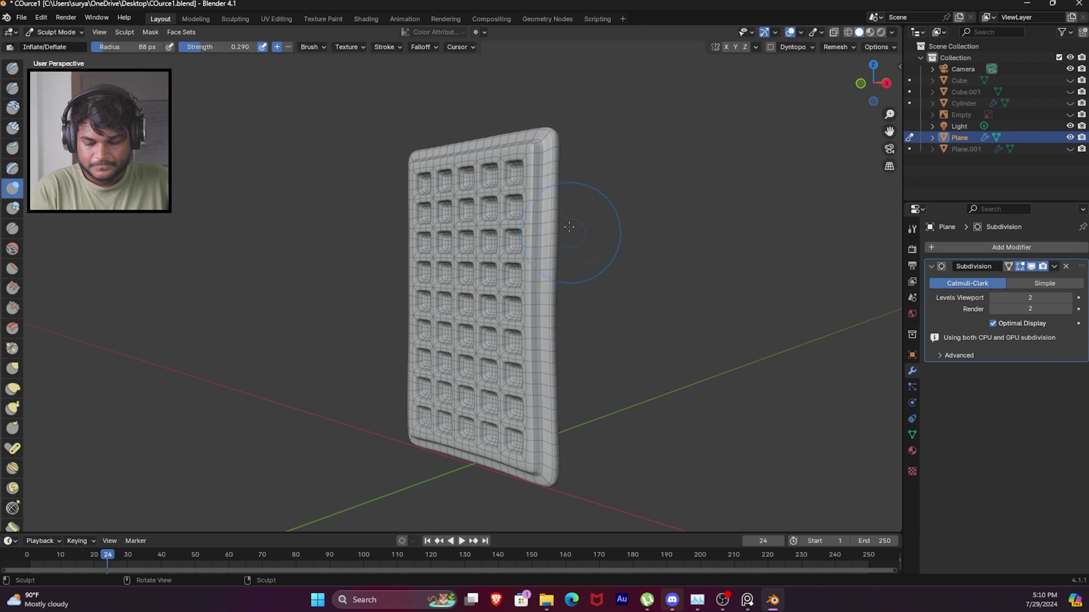
pyautogui.keyDown('shift'); pyautogui.moveTo(584, 439); pyautogui.dragTo(578, 288, button='middle'); pyautogui.keyUp('shift')
pyautogui.moveTo(545, 330); pyautogui.dragTo(304, 340, button='middle')
# - Switch to the Grab brush and nudge the biscuit's lower edge slightly near its left part and middle
pyautogui.click(13, 369)
pyautogui.moveTo(110, 358)
pyautogui.mouseDown(button='middle')
pyautogui.moveTo(477, 331)
pyautogui.moveTo(489, 298)
pyautogui.mouseUp(button='middle')
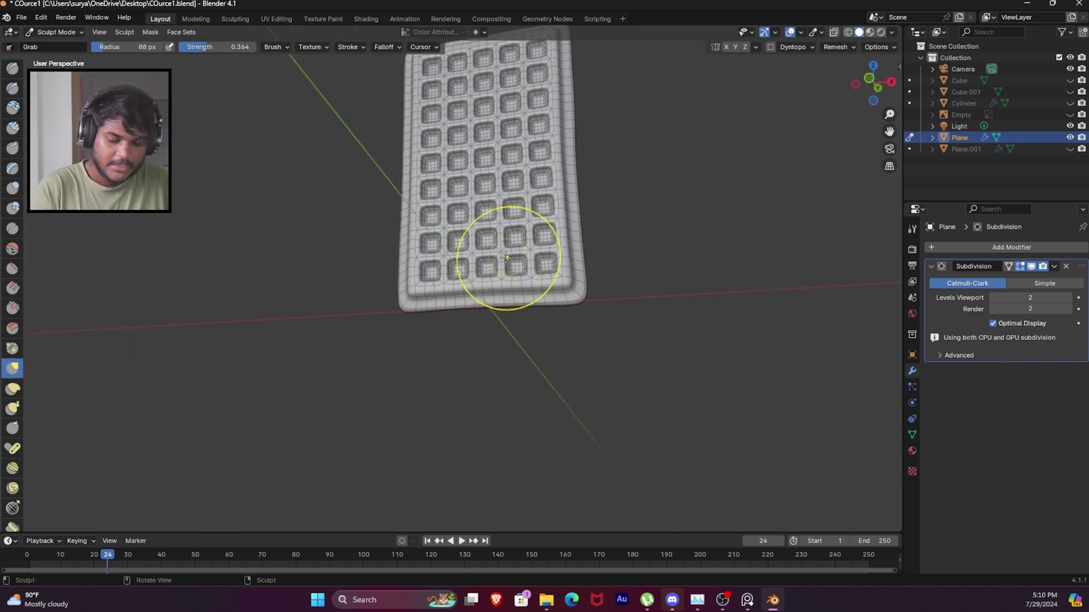
pyautogui.moveTo(508, 255); pyautogui.dragTo(479, 304, button='middle')
pyautogui.moveTo(443, 298); pyautogui.dragTo(450, 315)
pyautogui.moveTo(460, 361); pyautogui.dragTo(476, 333, button='middle')
pyautogui.moveTo(474, 317); pyautogui.dragTo(475, 311)
pyautogui.moveTo(475, 311); pyautogui.dragTo(475, 312)
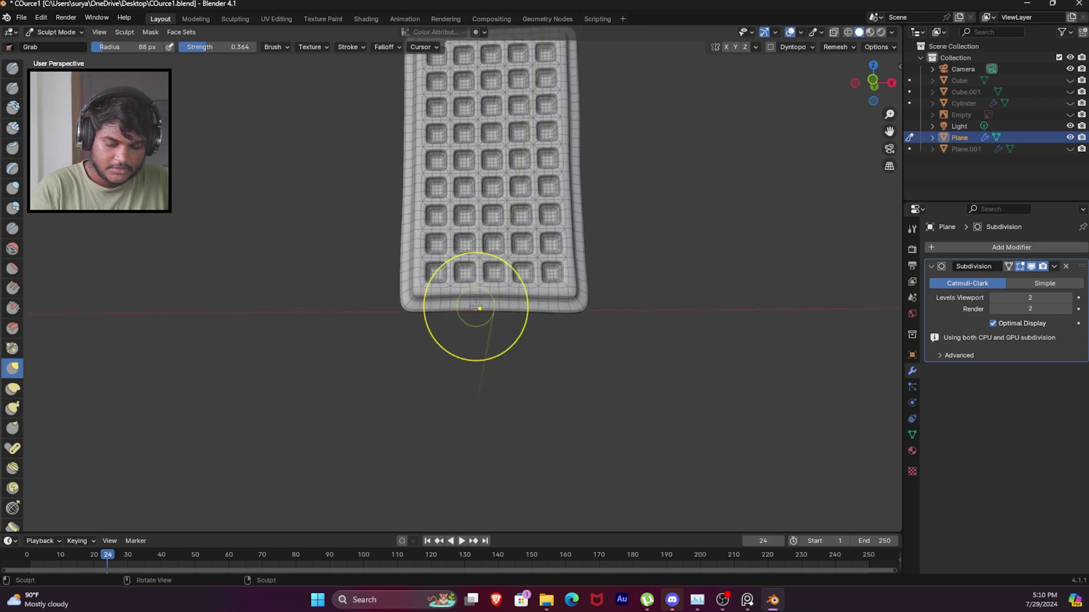
# - Switch back to the Inflate/Deflate brush and swell the biscuit's lower edge slightly near its left corner
pyautogui.moveTo(475, 316); pyautogui.dragTo(220, 432, button='middle')
pyautogui.click(12, 189)
pyautogui.moveTo(309, 255)
pyautogui.mouseDown(button='middle')
pyautogui.moveTo(461, 253)
pyautogui.moveTo(468, 264)
pyautogui.mouseUp(button='middle')
pyautogui.moveTo(447, 315); pyautogui.dragTo(452, 308)
pyautogui.moveTo(452, 307); pyautogui.dragTo(455, 292, button='middle')
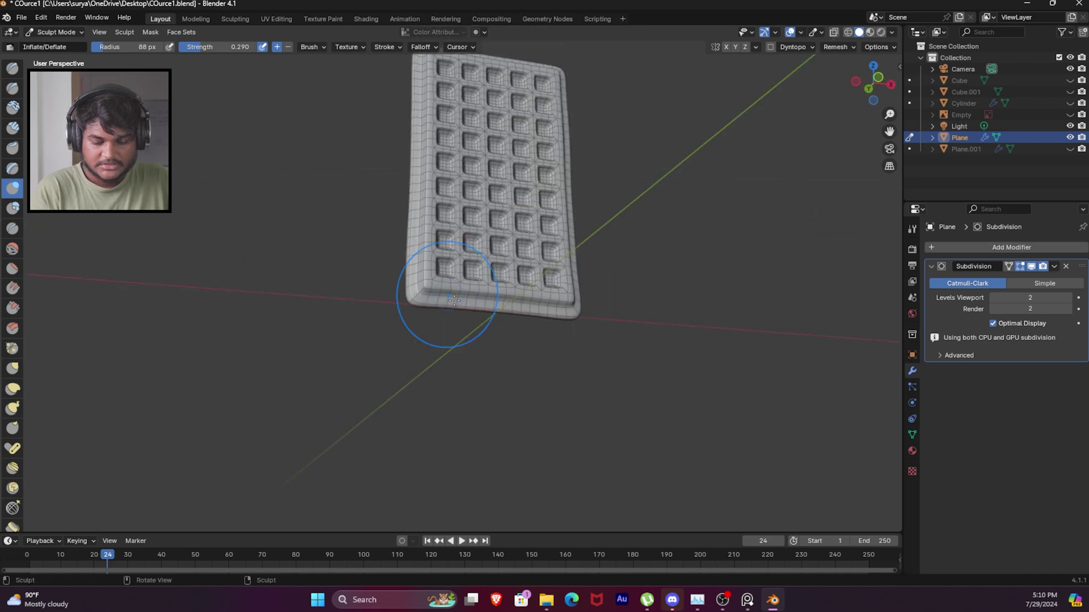
# - Turn off the wireframe overlay in the viewport to show the biscuit's smooth surface
pyautogui.moveTo(575, 307); pyautogui.dragTo(430, 161, button='middle')
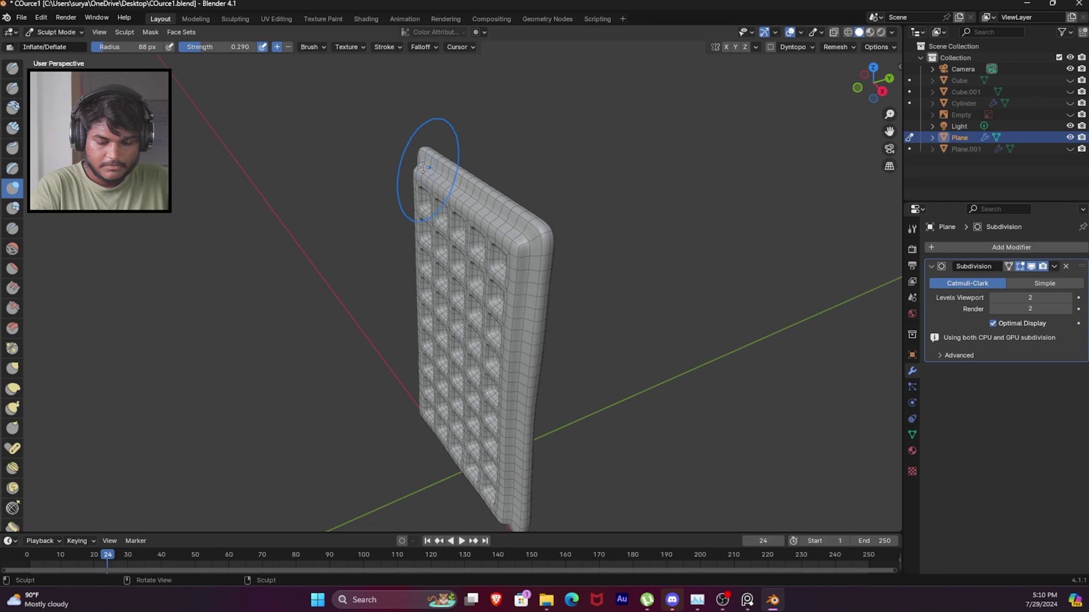
pyautogui.moveTo(480, 221); pyautogui.dragTo(596, 283, button='middle')
pyautogui.moveTo(527, 117); pyautogui.dragTo(498, 71, button='middle')
pyautogui.moveTo(505, 215); pyautogui.dragTo(655, 122, button='middle')
pyautogui.moveTo(612, 215)
pyautogui.mouseDown(button='middle')
pyautogui.moveTo(631, 148)
pyautogui.moveTo(612, 195)
pyautogui.mouseUp(button='middle')
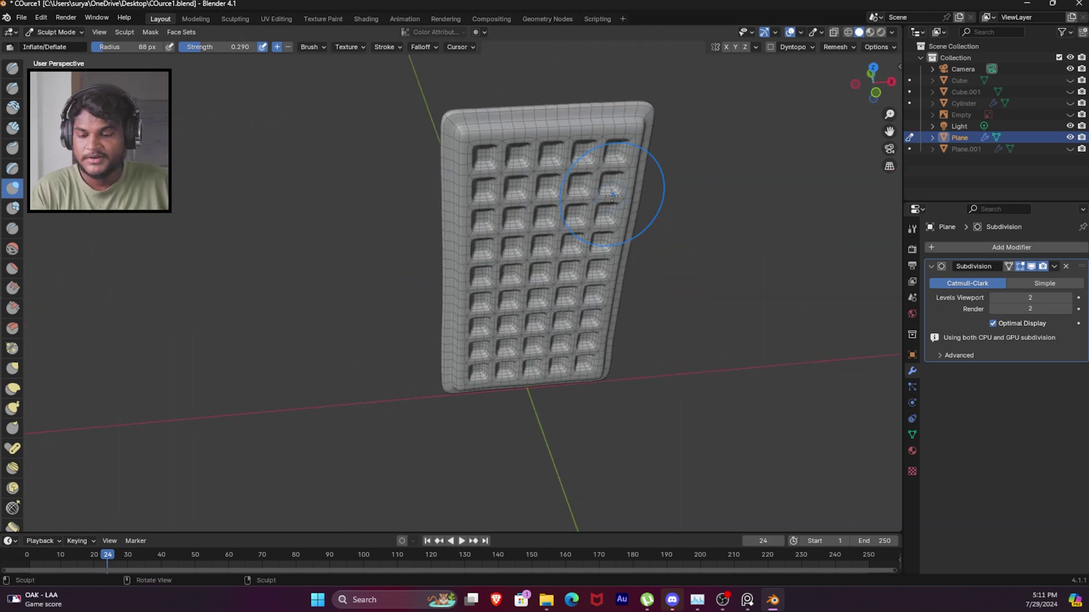
pyautogui.click(801, 33)
pyautogui.moveTo(784, 33)
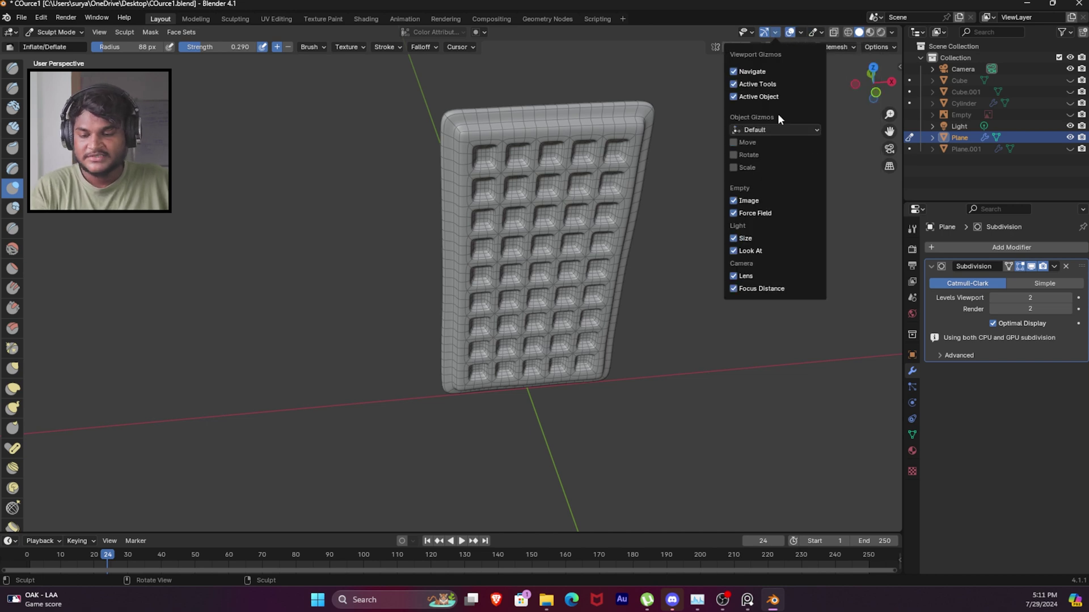
pyautogui.click(800, 34)
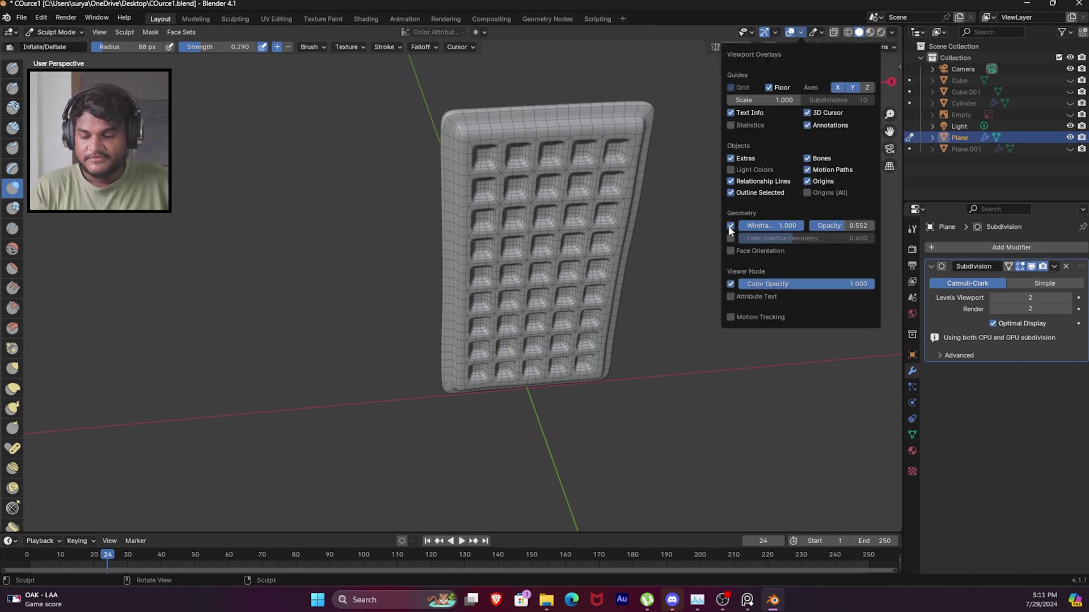
pyautogui.click(731, 225)
pyautogui.click(732, 224)
pyautogui.click(732, 223)
pyautogui.click(733, 223)
pyautogui.click(734, 223)
pyautogui.click(732, 224)
pyautogui.click(733, 226)
pyautogui.click(732, 226)
pyautogui.click(732, 226)
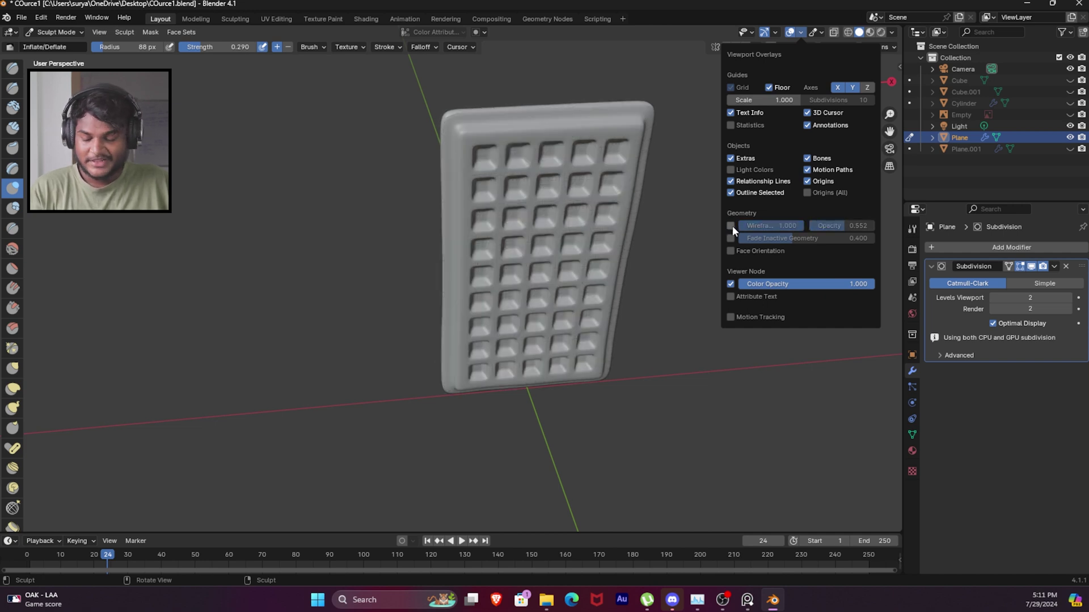
# - Change the viewport lighting to MatCap and choose the matte beige-brown material sphere
pyautogui.moveTo(688, 274); pyautogui.dragTo(628, 267, button='middle')
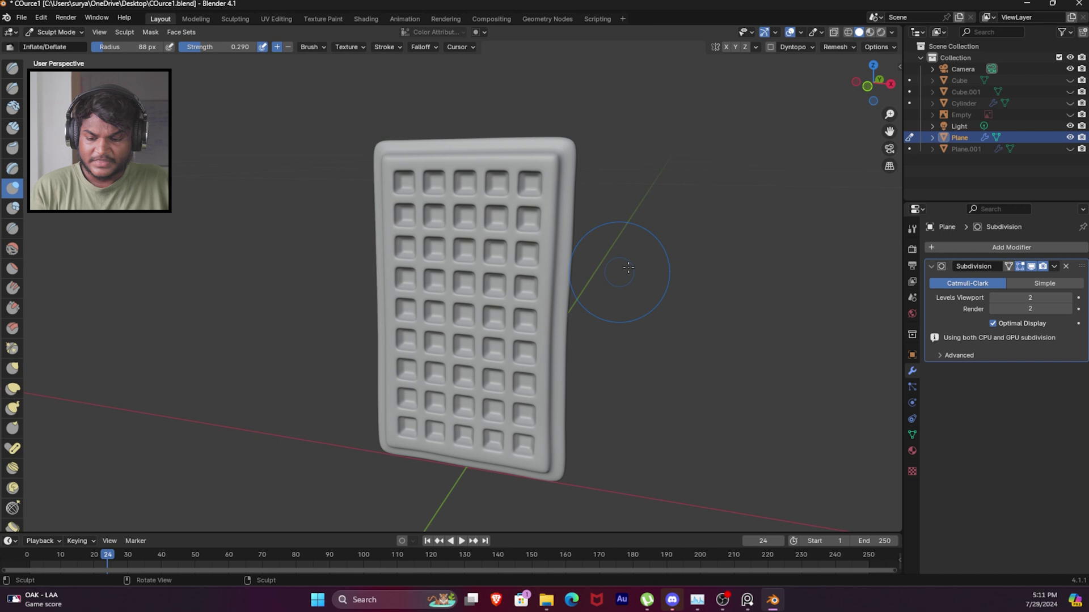
pyautogui.click(891, 32)
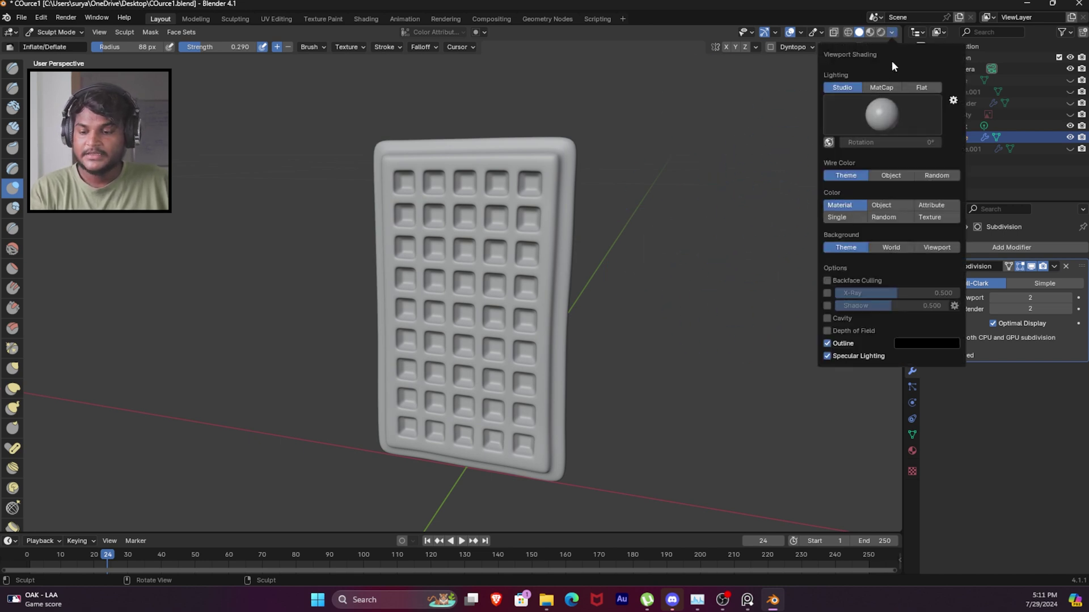
pyautogui.click(880, 86)
pyautogui.click(882, 115)
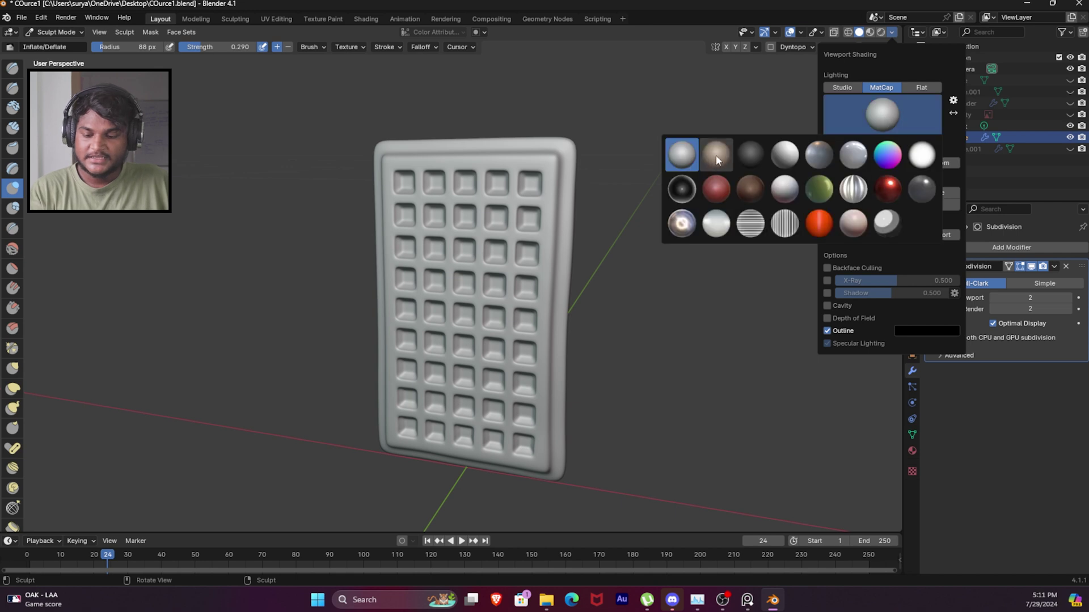
pyautogui.click(716, 157)
# - Enable Shadow and Cavity in the viewport shading options
pyautogui.moveTo(656, 221)
pyautogui.mouseDown(button='middle')
pyautogui.moveTo(554, 300)
pyautogui.moveTo(624, 193)
pyautogui.mouseUp(button='middle')
pyautogui.click(892, 32)
pyautogui.click(904, 126)
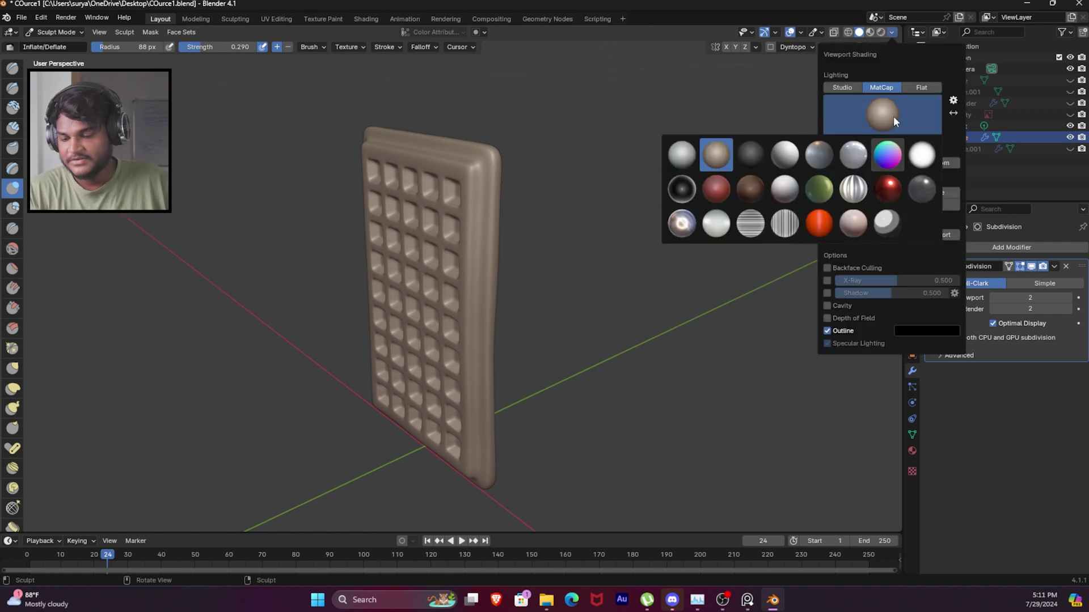
pyautogui.click(827, 294)
pyautogui.click(827, 305)
pyautogui.moveTo(483, 302)
pyautogui.mouseDown(button='middle')
pyautogui.moveTo(603, 304)
pyautogui.moveTo(590, 249)
pyautogui.moveTo(567, 260)
pyautogui.mouseUp(button='middle')
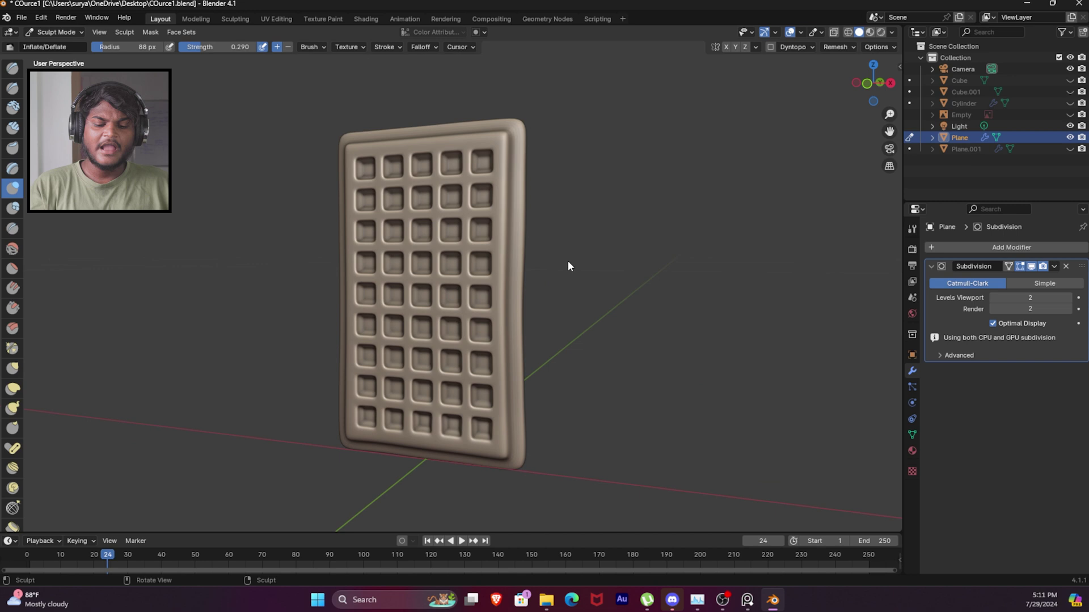
pyautogui.moveTo(508, 177)
pyautogui.mouseDown(button='middle')
pyautogui.moveTo(475, 184)
pyautogui.moveTo(482, 222)
pyautogui.moveTo(498, 210)
pyautogui.moveTo(554, 226)
pyautogui.moveTo(496, 243)
pyautogui.moveTo(503, 274)
pyautogui.moveTo(488, 225)
pyautogui.moveTo(518, 228)
pyautogui.moveTo(612, 158)
pyautogui.moveTo(443, 216)
pyautogui.mouseUp(button='middle')
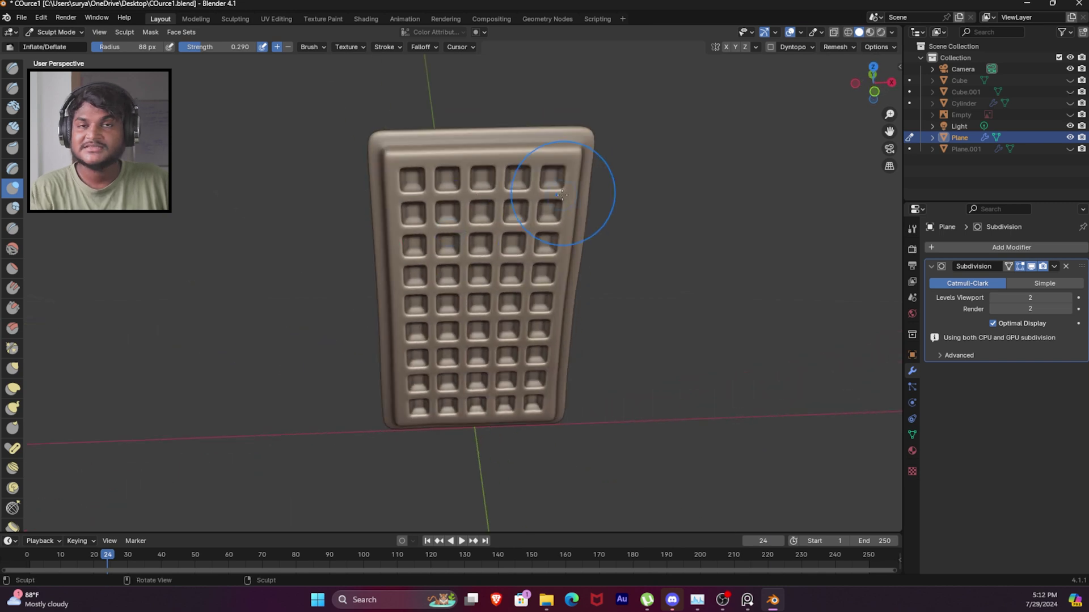
pyautogui.moveTo(561, 194); pyautogui.dragTo(493, 161, button='middle')
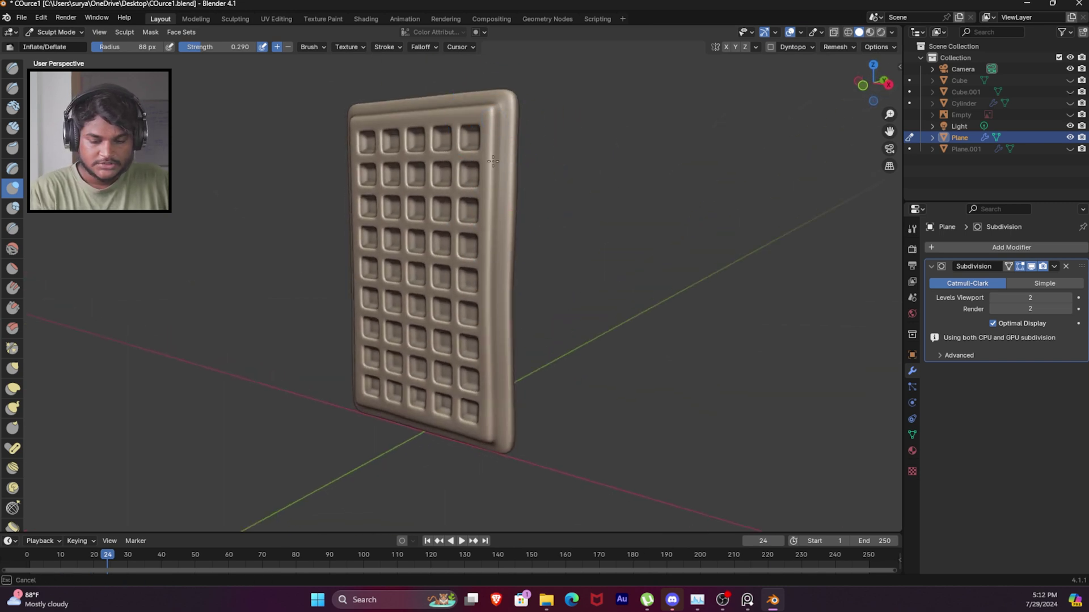
pyautogui.moveTo(531, 255); pyautogui.dragTo(538, 175, button='middle')
pyautogui.moveTo(490, 279); pyautogui.dragTo(553, 317, button='middle')
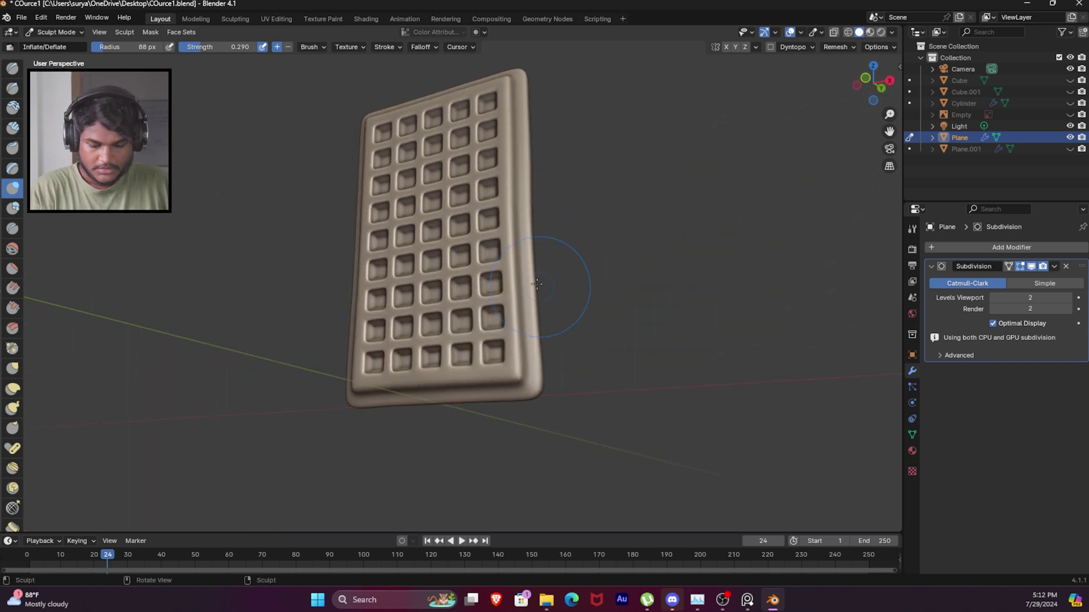
# - Inspect the biscuit's edges and grid from several angles and compare them with the reference photos of waffle biscuits
pyautogui.moveTo(532, 387); pyautogui.dragTo(591, 364, button='middle')
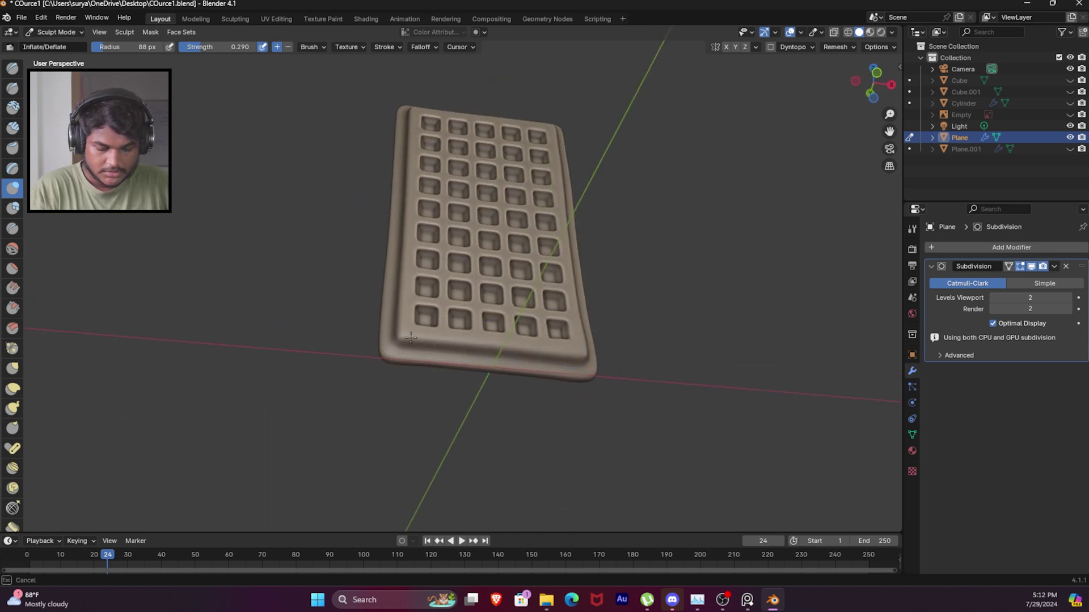
pyautogui.moveTo(415, 348); pyautogui.dragTo(510, 230, button='middle')
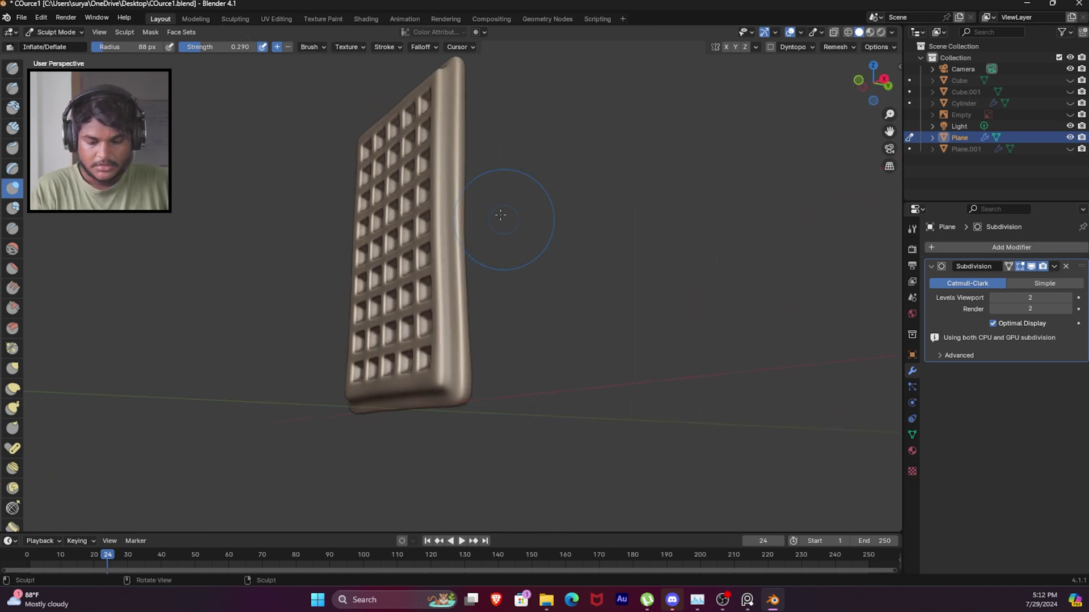
pyautogui.moveTo(492, 332); pyautogui.dragTo(553, 178, button='middle')
pyautogui.moveTo(545, 128); pyautogui.dragTo(543, 224, button='middle')
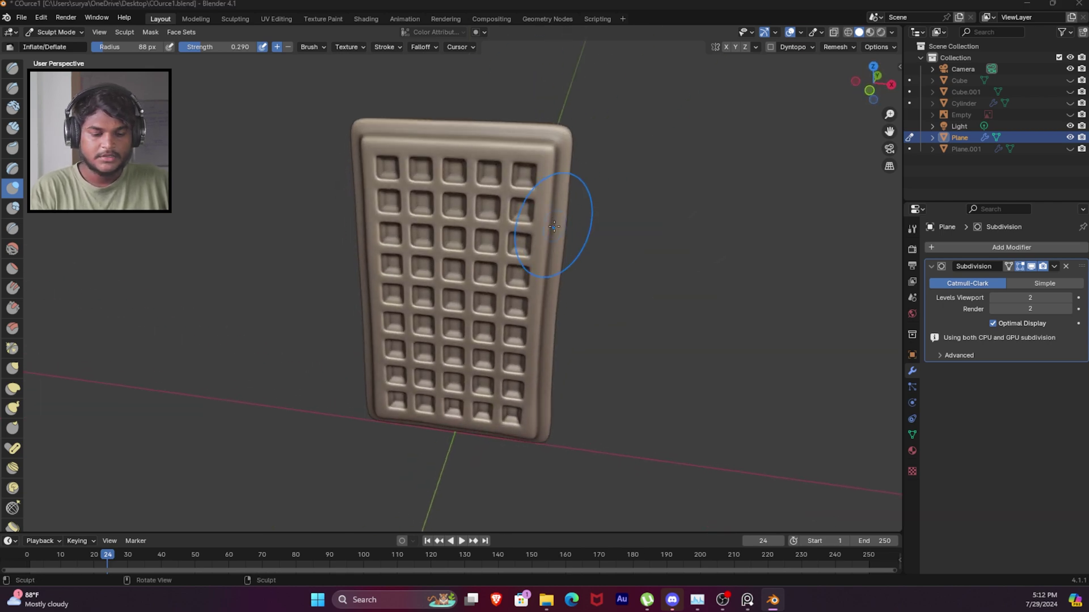
pyautogui.hotkey('alt', 'Tab')
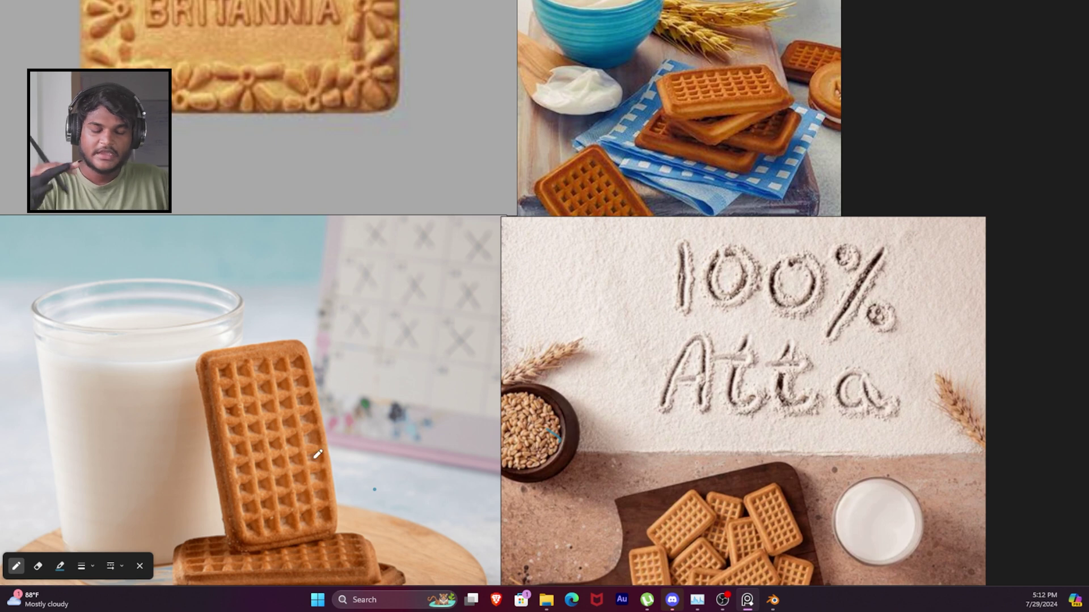
pyautogui.hotkey('alt', 'Tab')
# - Swell the ridges and pockets of the biscuit's grid slightly with the Inflate/Deflate brush, working from the upper rows downward
pyautogui.moveTo(575, 227); pyautogui.dragTo(593, 211, button='middle')
pyautogui.scroll(2, 498, 175)
pyautogui.keyDown('shift'); pyautogui.moveTo(476, 110); pyautogui.dragTo(510, 170, button='middle'); pyautogui.keyUp('shift')
pyautogui.moveTo(498, 129)
pyautogui.mouseDown()
pyautogui.moveTo(561, 156)
pyautogui.moveTo(580, 203)
pyautogui.mouseUp()
pyautogui.moveTo(580, 203); pyautogui.dragTo(574, 220)
pyautogui.keyDown('shift'); pyautogui.moveTo(591, 237); pyautogui.dragTo(595, 211, button='middle'); pyautogui.keyUp('shift')
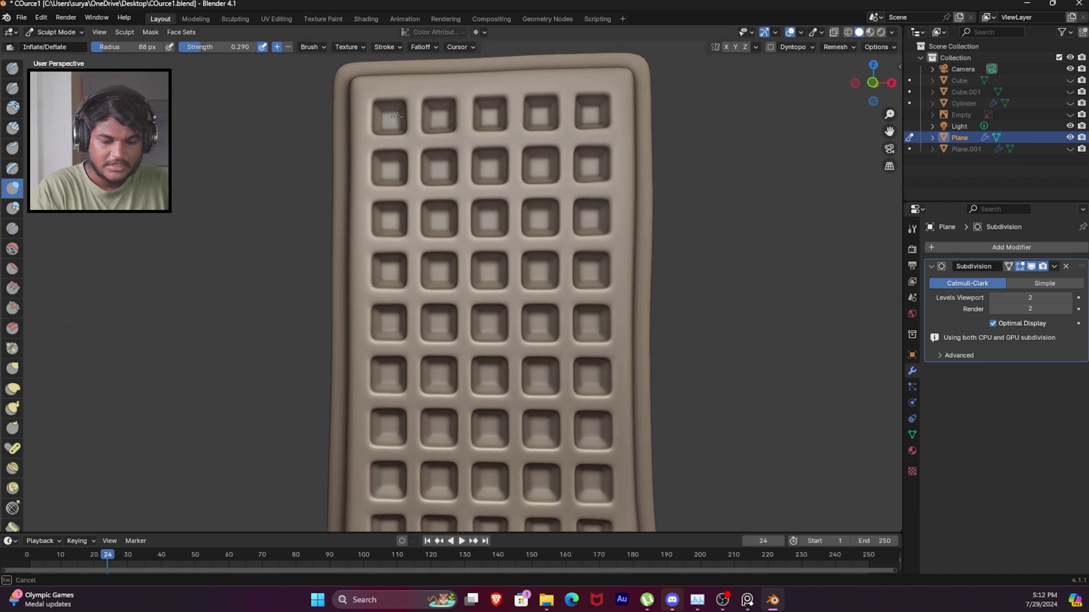
pyautogui.keyDown('shift'); pyautogui.moveTo(504, 187); pyautogui.dragTo(530, 162, button='middle'); pyautogui.keyUp('shift')
pyautogui.keyDown('shift'); pyautogui.moveTo(449, 173); pyautogui.dragTo(441, 161, button='middle'); pyautogui.keyUp('shift')
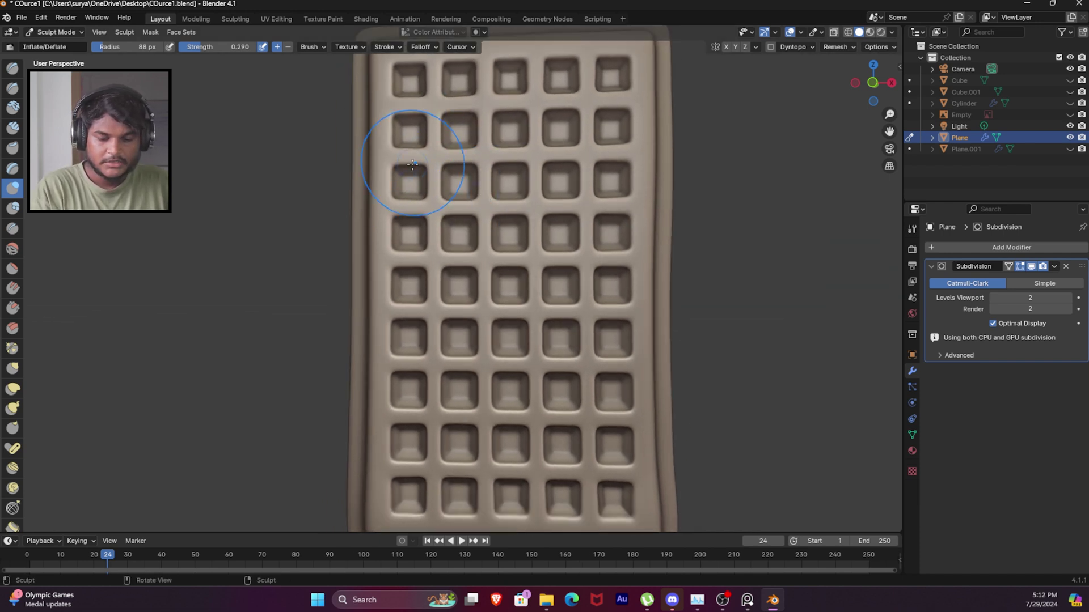
pyautogui.moveTo(509, 172); pyautogui.dragTo(537, 200)
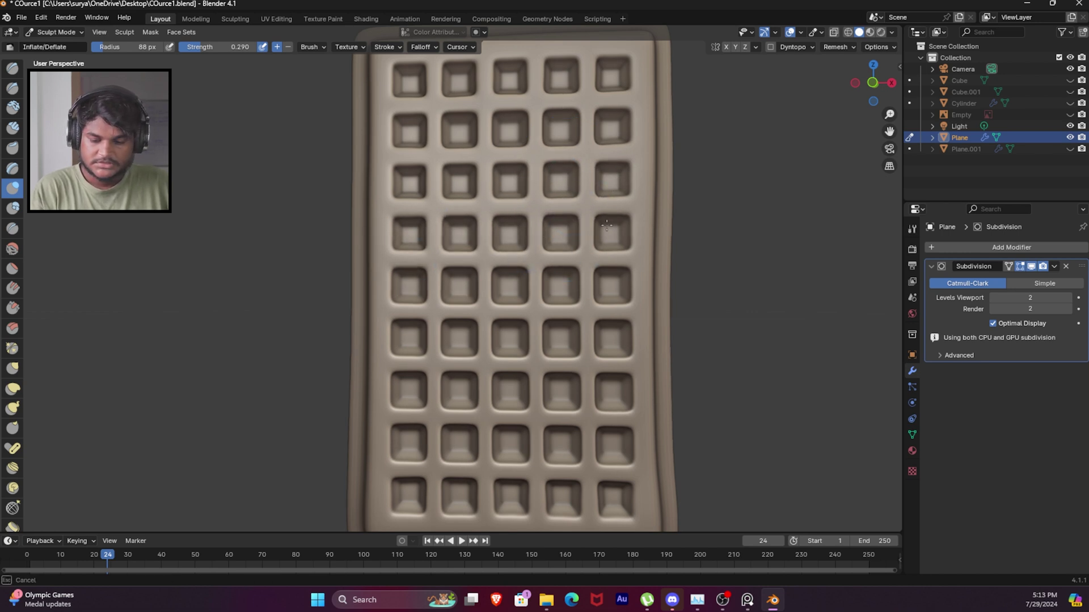
pyautogui.keyDown('shift'); pyautogui.moveTo(595, 259); pyautogui.dragTo(595, 222, button='middle'); pyautogui.keyUp('shift')
pyautogui.click(415, 302)
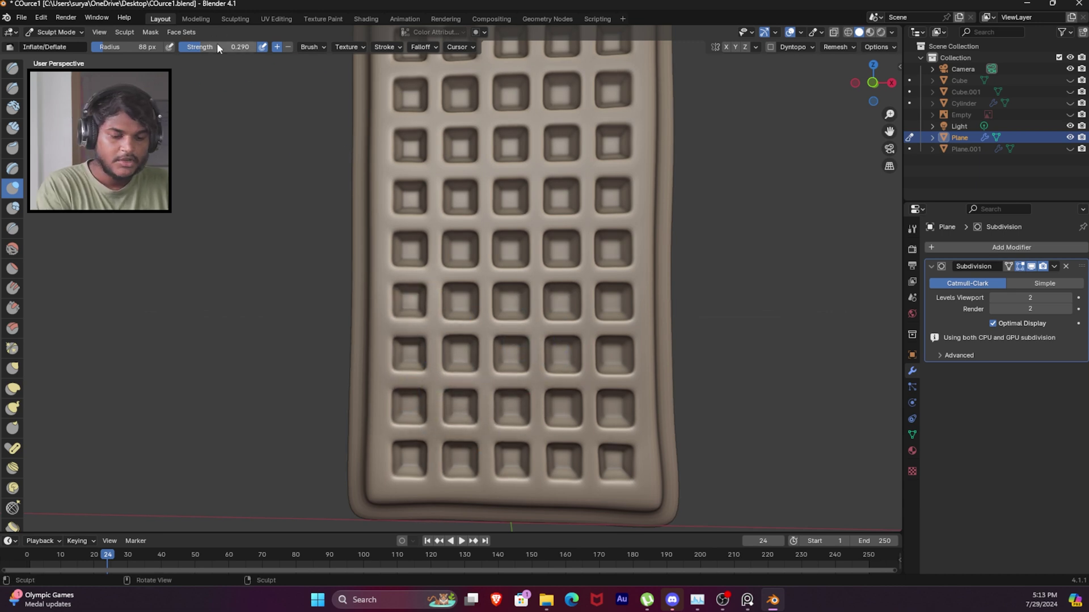
# - Set the Inflate/Deflate brush strength to 0.145 and lightly swell the grid in the biscuit's lower and upper rows
pyautogui.hotkey('shift', 'f')
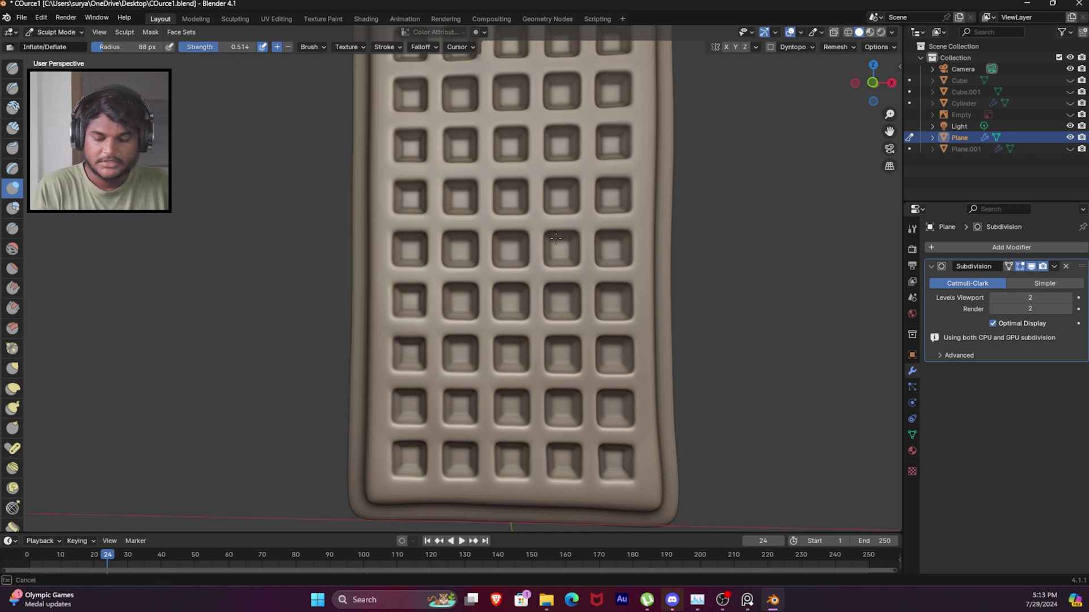
pyautogui.click(562, 123)
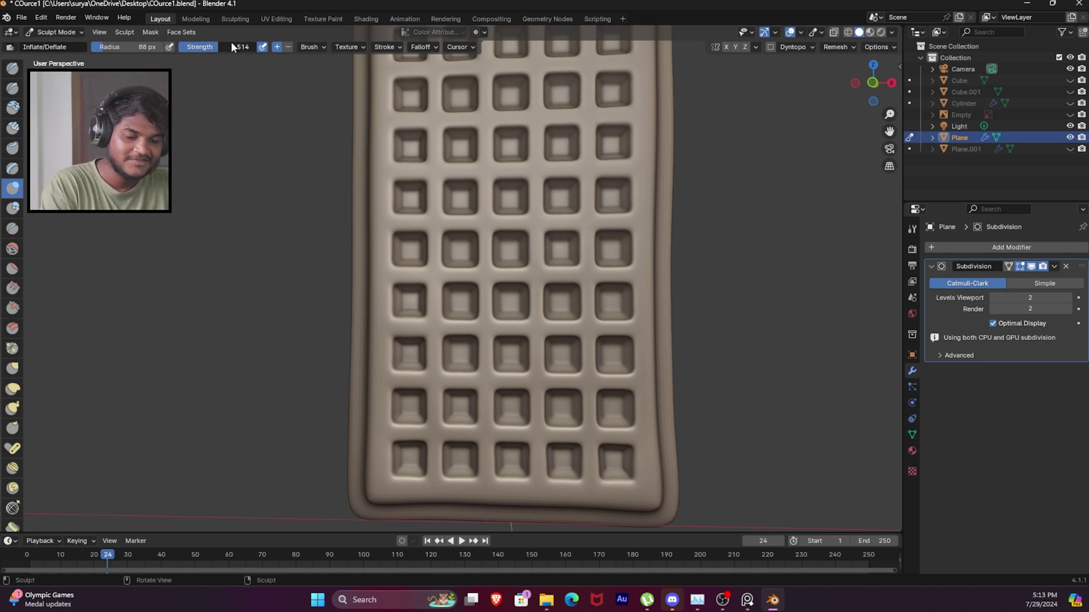
pyautogui.hotkey('shift', 'f')
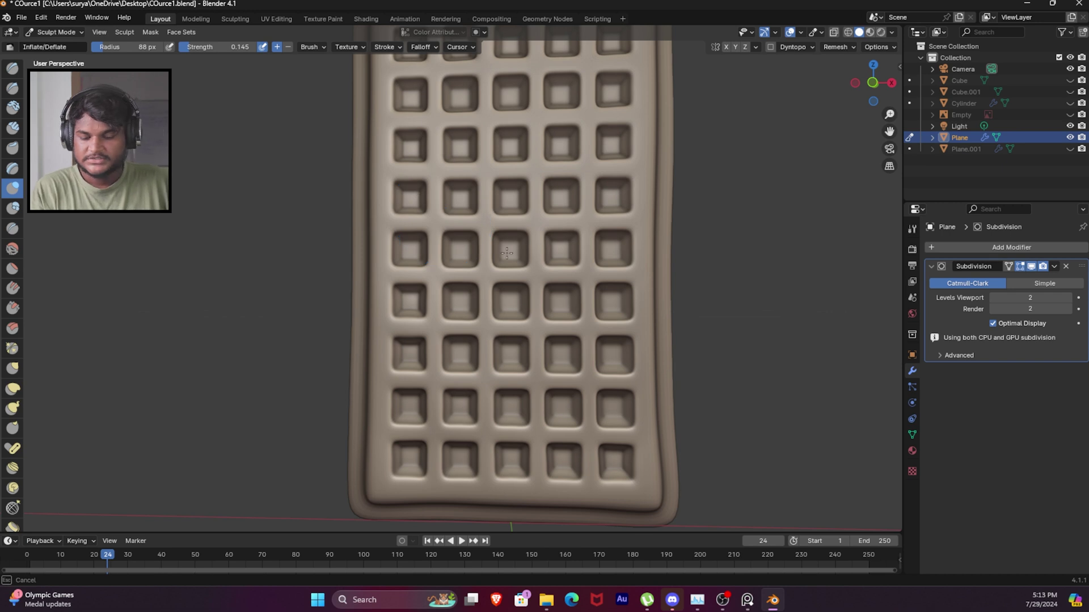
pyautogui.keyDown('shift'); pyautogui.moveTo(620, 258); pyautogui.dragTo(618, 158, button='middle'); pyautogui.keyUp('shift')
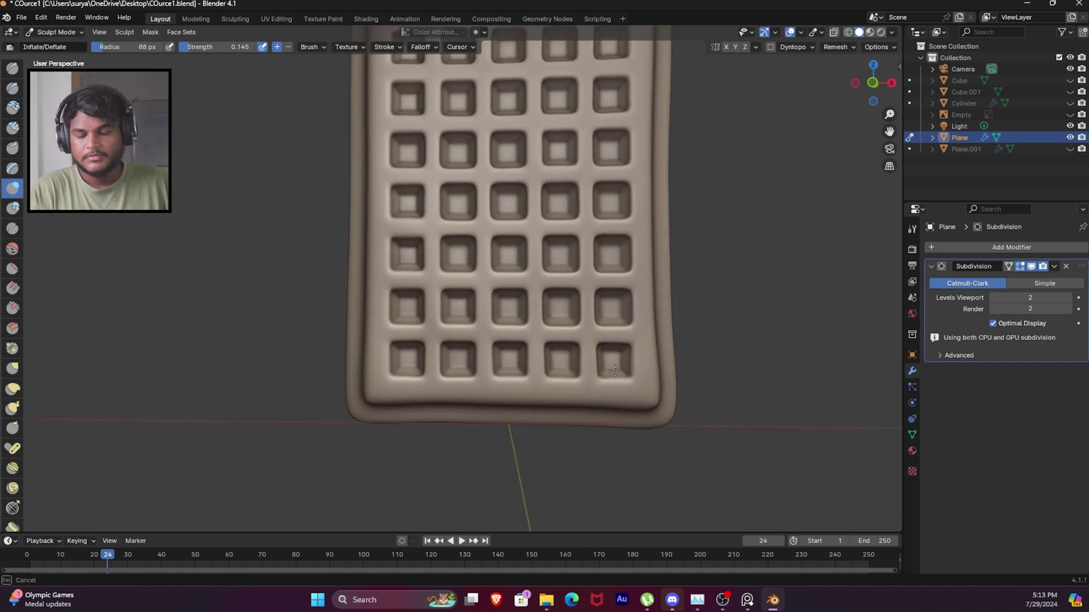
pyautogui.moveTo(565, 352); pyautogui.dragTo(417, 213, button='middle')
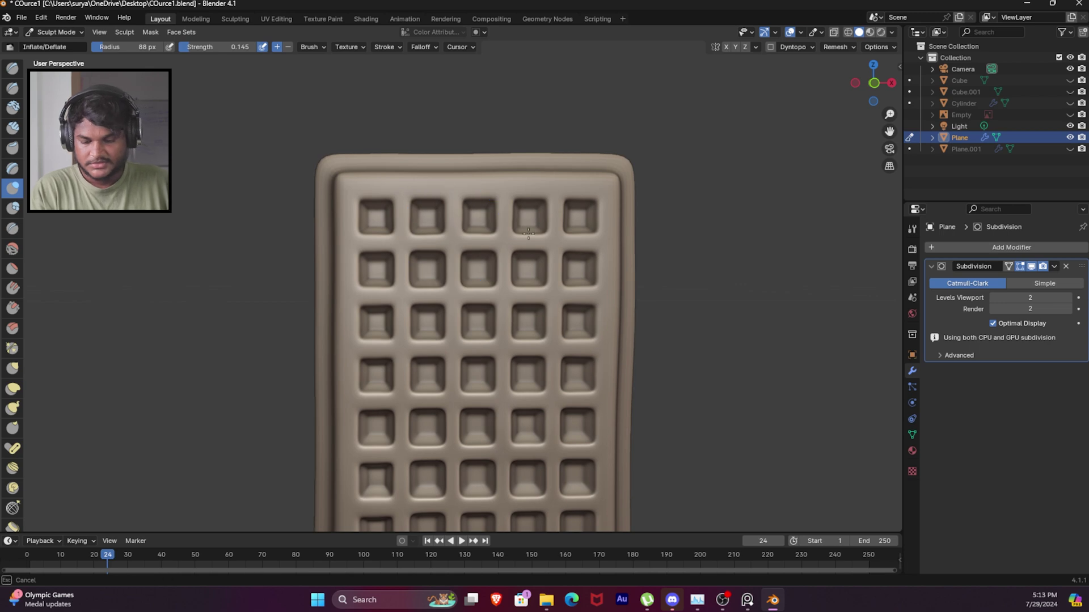
pyautogui.moveTo(629, 238)
pyautogui.mouseDown(button='middle')
pyautogui.moveTo(603, 340)
pyautogui.moveTo(606, 250)
pyautogui.moveTo(656, 214)
pyautogui.moveTo(602, 291)
pyautogui.moveTo(606, 267)
pyautogui.moveTo(591, 282)
pyautogui.moveTo(441, 301)
pyautogui.mouseUp(button='middle')
pyautogui.moveTo(559, 255); pyautogui.dragTo(539, 250, button='middle')
pyautogui.hotkey('alt', 'Tab')
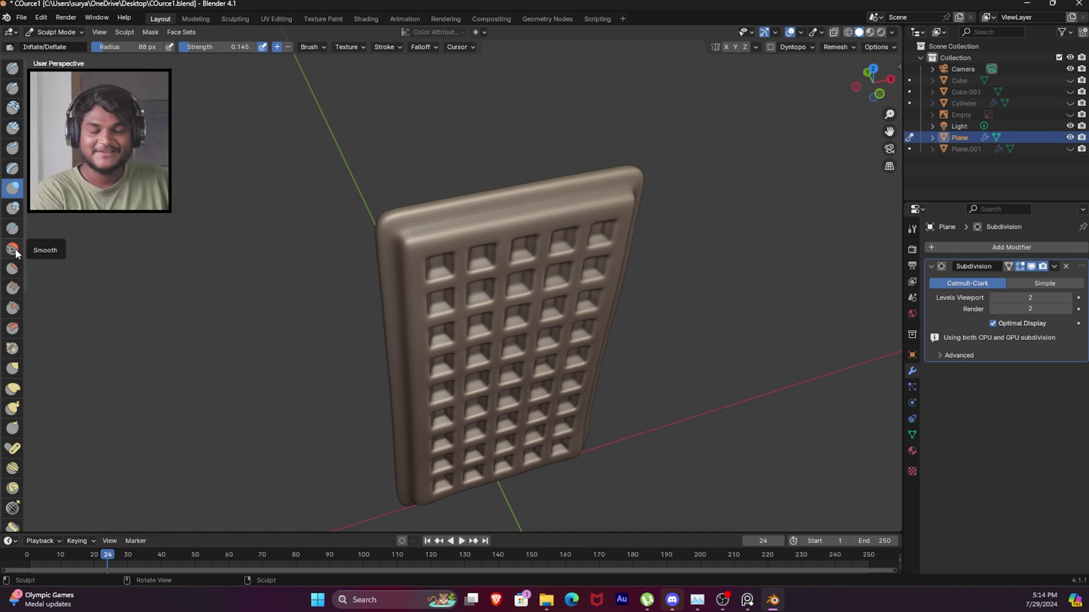
# - Switch to the Smooth brush at strength 0.149 and soften the biscuit's upper edge and corners
pyautogui.click(14, 251)
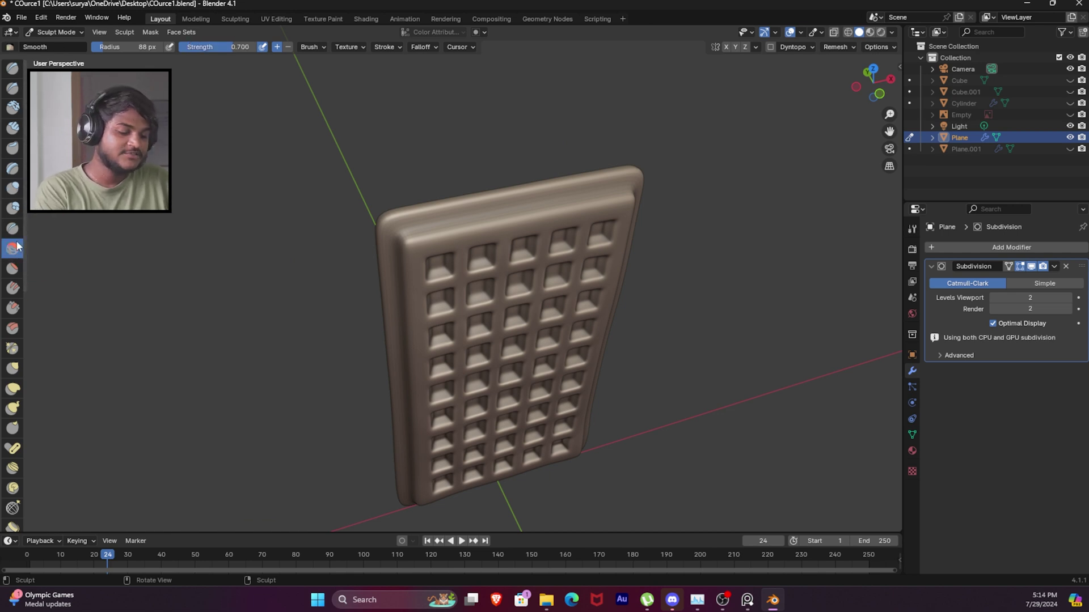
pyautogui.moveTo(216, 216); pyautogui.dragTo(369, 167, button='middle')
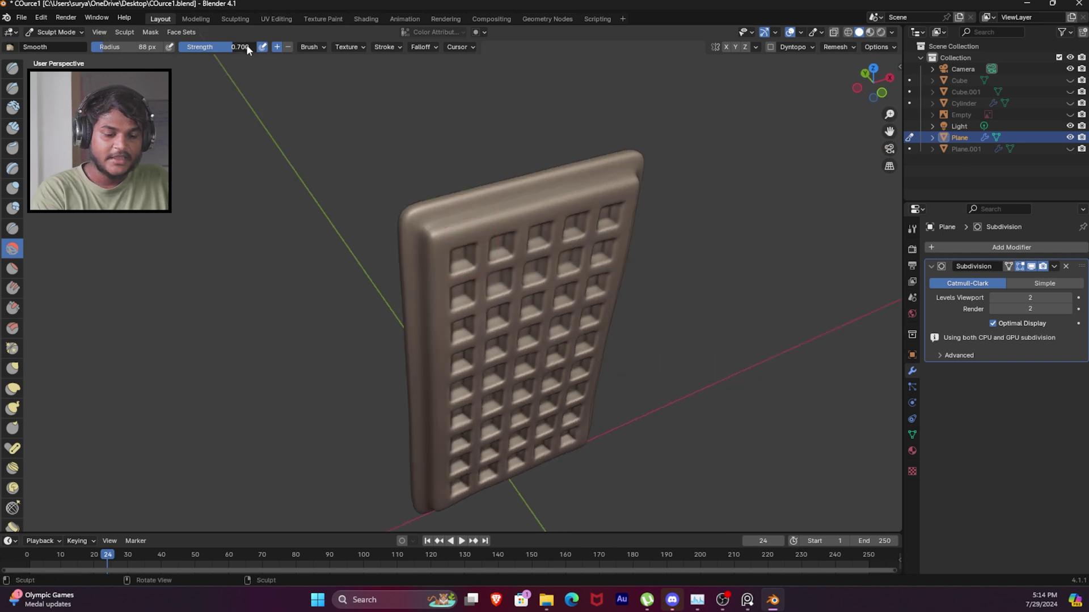
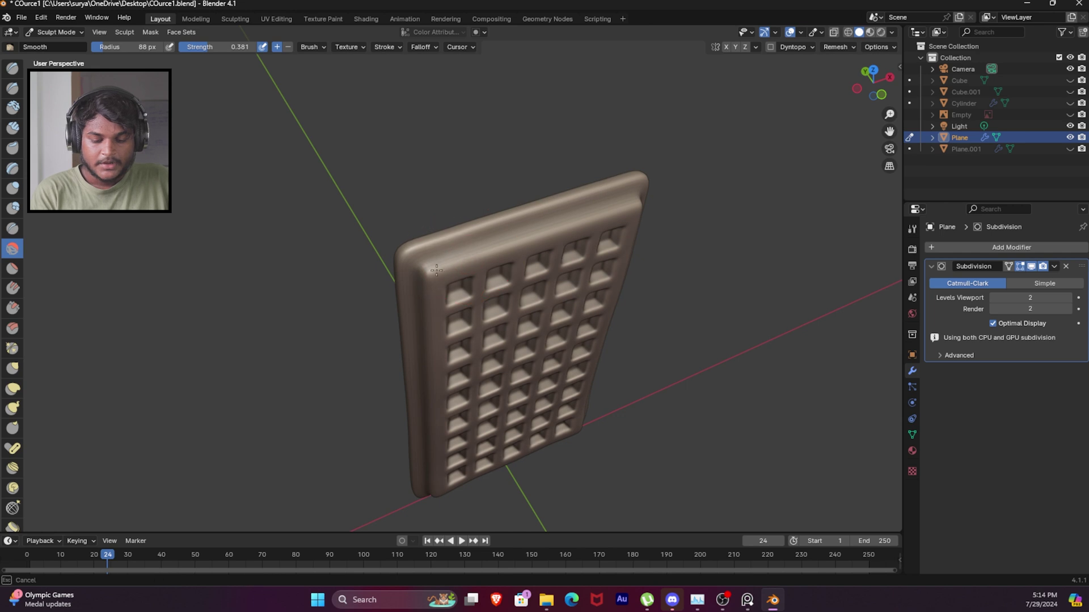
pyautogui.moveTo(458, 256)
pyautogui.mouseDown(button='middle')
pyautogui.moveTo(442, 213)
pyautogui.moveTo(454, 195)
pyautogui.moveTo(586, 262)
pyautogui.moveTo(510, 280)
pyautogui.mouseUp(button='middle')
pyautogui.moveTo(227, 49); pyautogui.dragTo(211, 58)
pyautogui.moveTo(386, 198); pyautogui.dragTo(426, 348, button='middle')
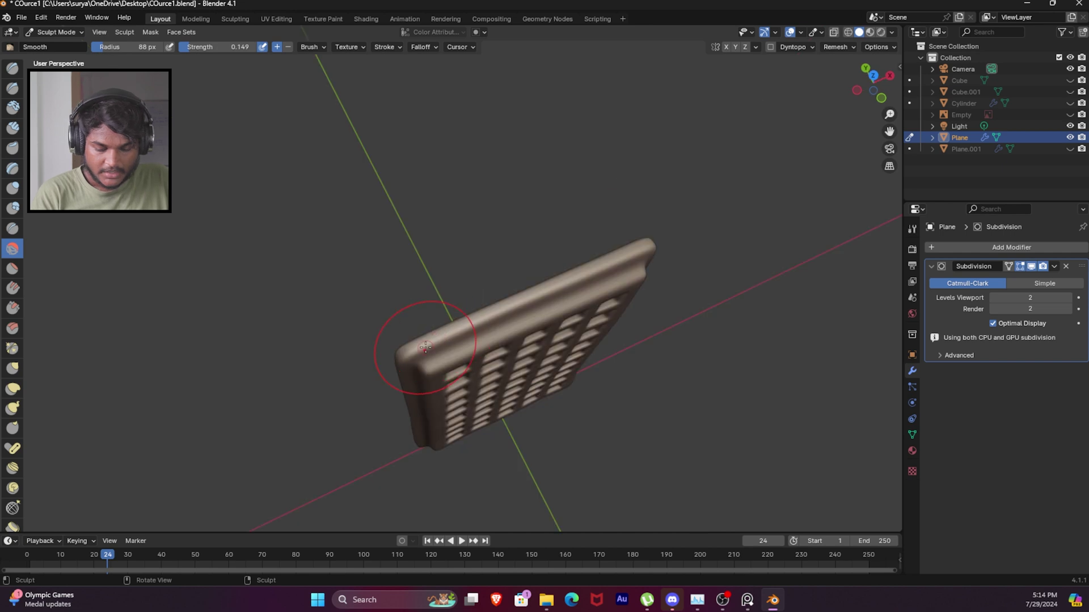
pyautogui.moveTo(425, 348); pyautogui.dragTo(497, 321)
pyautogui.moveTo(664, 255); pyautogui.dragTo(494, 210, button='middle')
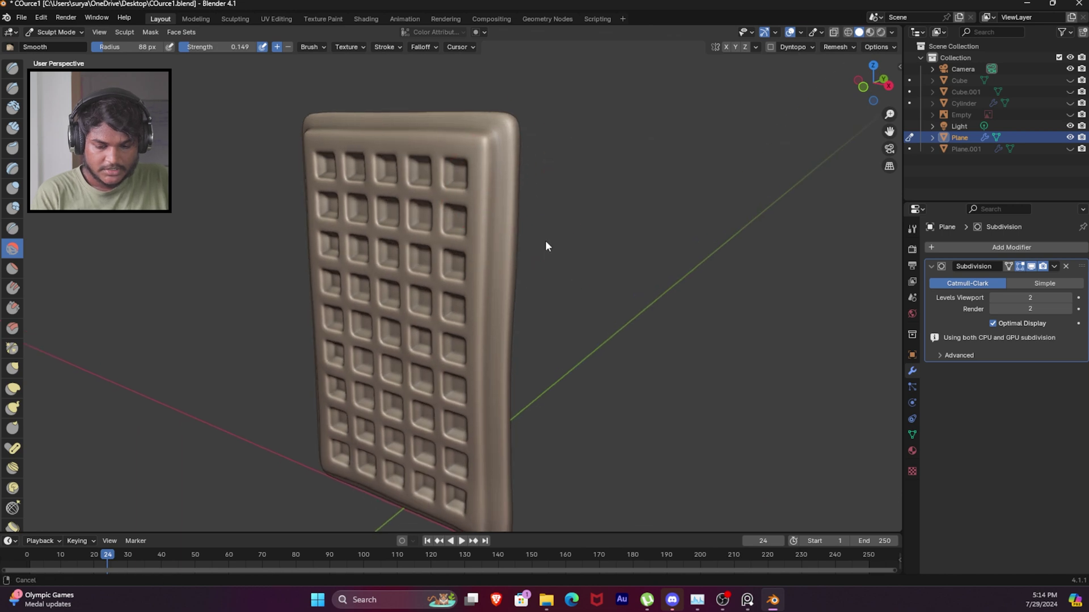
pyautogui.keyDown('shift'); pyautogui.moveTo(545, 258); pyautogui.dragTo(529, 233, button='middle'); pyautogui.keyUp('shift')
pyautogui.moveTo(457, 136); pyautogui.dragTo(464, 138)
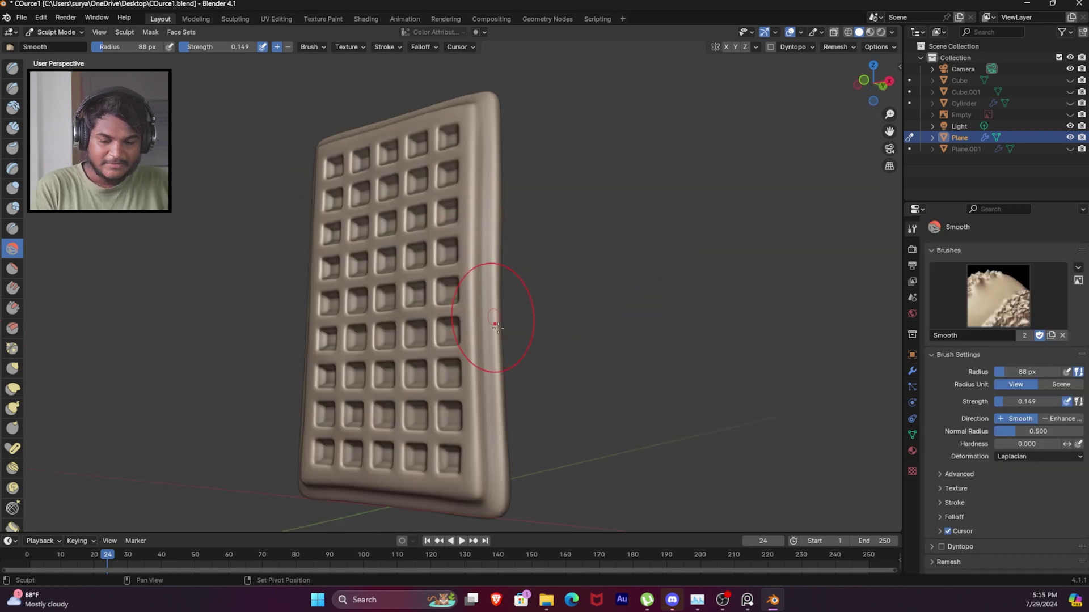
# - Smooth the biscuit's long side edges and the front rim around its upper corner
pyautogui.keyDown('shift'); pyautogui.moveTo(496, 316); pyautogui.dragTo(491, 197, button='middle'); pyautogui.keyUp('shift')
pyautogui.moveTo(486, 318); pyautogui.dragTo(484, 376)
pyautogui.moveTo(564, 300); pyautogui.dragTo(542, 318, button='middle')
pyautogui.moveTo(544, 320); pyautogui.dragTo(538, 338)
pyautogui.moveTo(445, 343); pyautogui.dragTo(407, 339, button='middle')
pyautogui.moveTo(361, 349); pyautogui.dragTo(445, 344)
pyautogui.moveTo(515, 336); pyautogui.dragTo(544, 363, button='middle')
pyautogui.moveTo(546, 272)
pyautogui.keyDown('shift'); pyautogui.mouseDown(button='middle')
pyautogui.moveTo(545, 297)
pyautogui.moveTo(419, 257)
pyautogui.mouseUp(button='middle'); pyautogui.keyUp('shift')
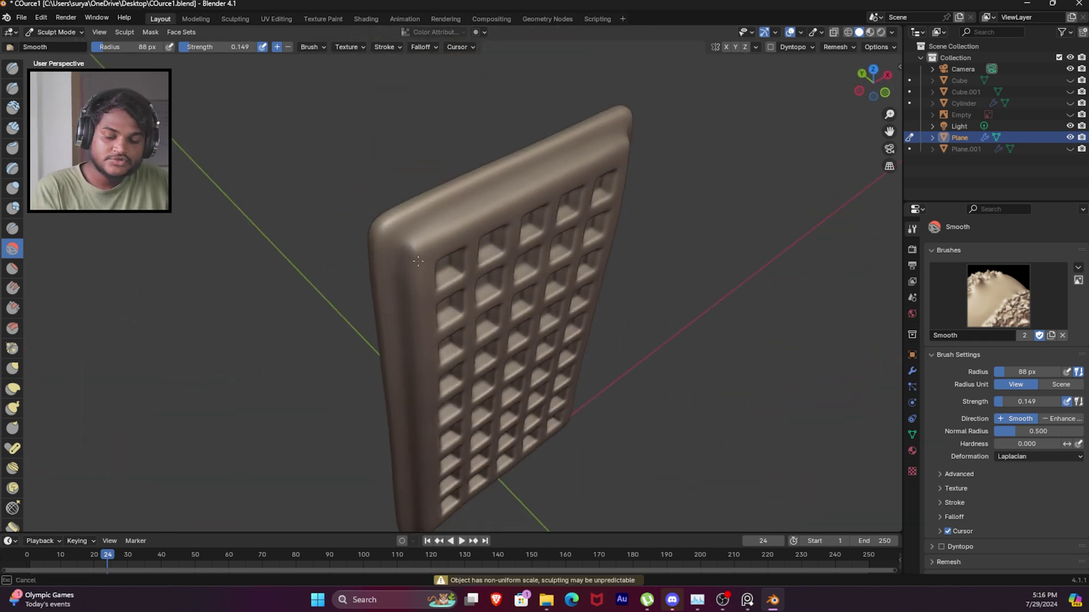
pyautogui.moveTo(429, 238); pyautogui.dragTo(442, 260)
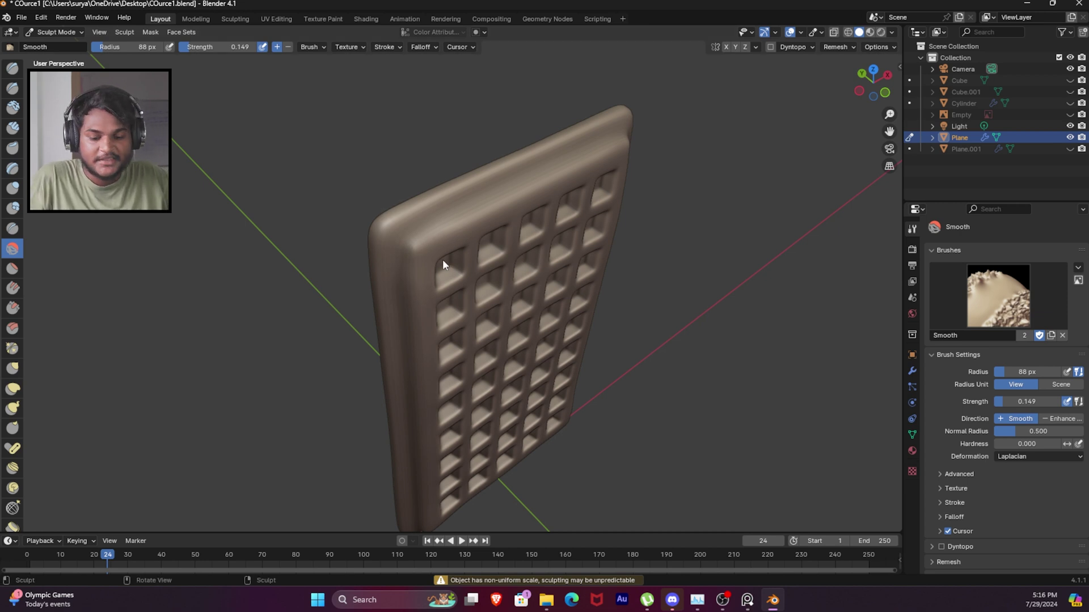
# - Examine the biscuit's vertex layout in Edit Mode against its smoothed surface in Sculpt Mode, starting at the upper corner
pyautogui.press('Tab')
pyautogui.moveTo(424, 263); pyautogui.dragTo(452, 256, button='middle')
pyautogui.click(435, 258)
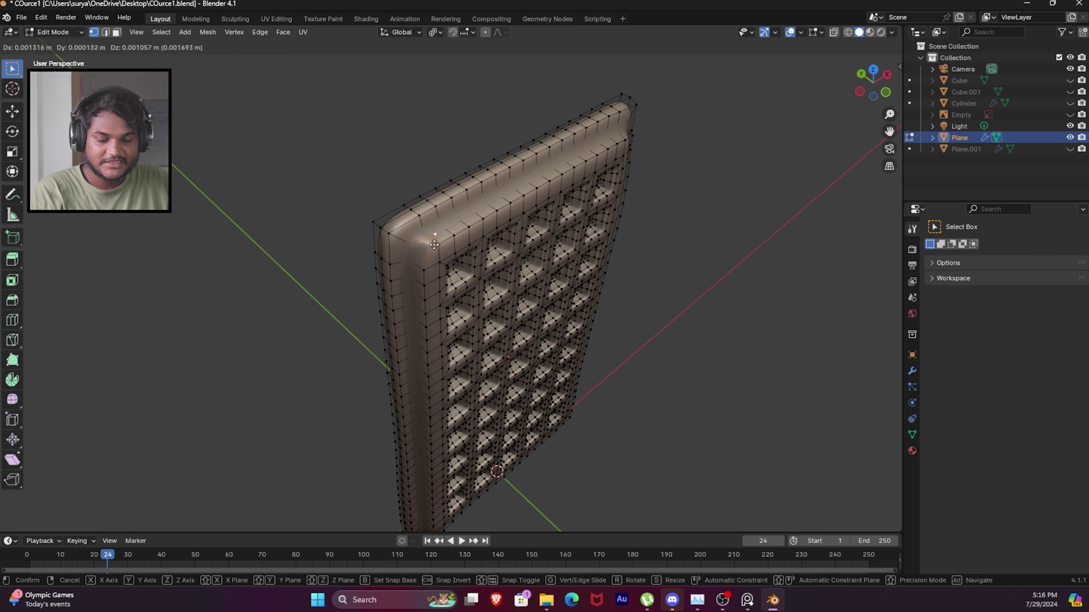
pyautogui.press('Tab')
pyautogui.moveTo(425, 258)
pyautogui.mouseDown(button='middle')
pyautogui.moveTo(589, 236)
pyautogui.moveTo(565, 234)
pyautogui.mouseUp(button='middle')
pyautogui.keyDown('shift'); pyautogui.moveTo(561, 272); pyautogui.dragTo(579, 210, button='middle'); pyautogui.keyUp('shift')
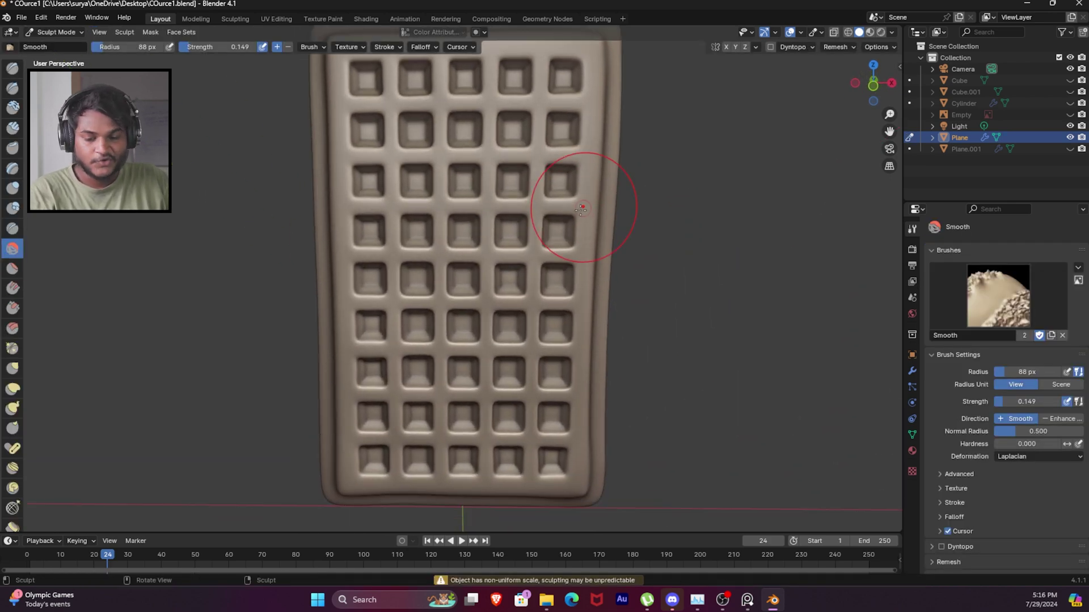
pyautogui.scroll(-2, 578, 210)
pyautogui.moveTo(505, 219)
pyautogui.mouseDown(button='middle')
pyautogui.moveTo(487, 217)
pyautogui.moveTo(575, 214)
pyautogui.moveTo(505, 210)
pyautogui.mouseUp(button='middle')
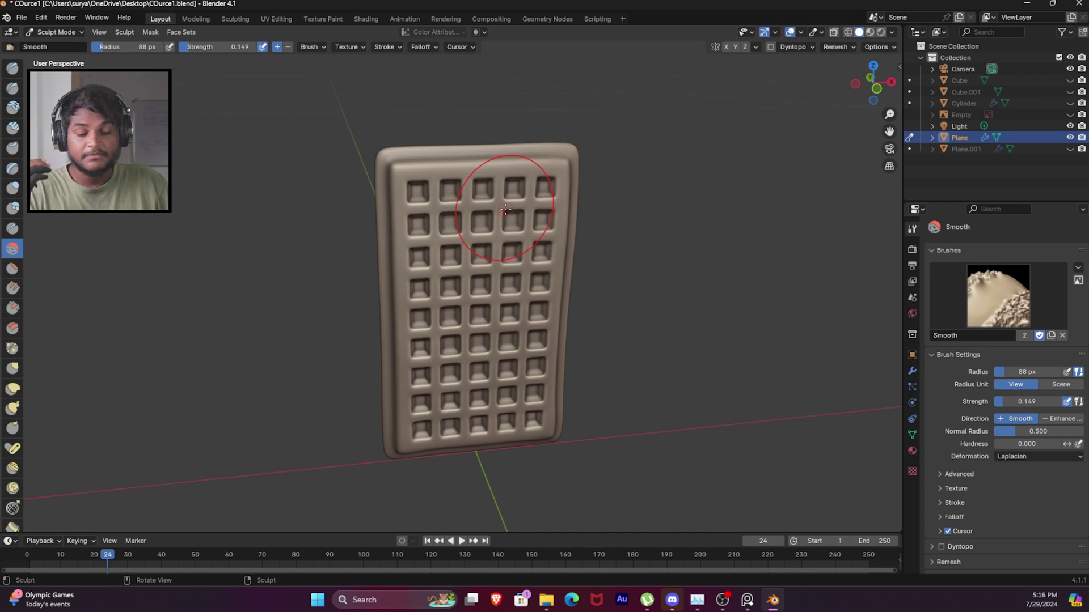
pyautogui.press('Tab')
pyautogui.moveTo(546, 214)
pyautogui.mouseDown(button='middle')
pyautogui.moveTo(599, 206)
pyautogui.moveTo(542, 222)
pyautogui.mouseUp(button='middle')
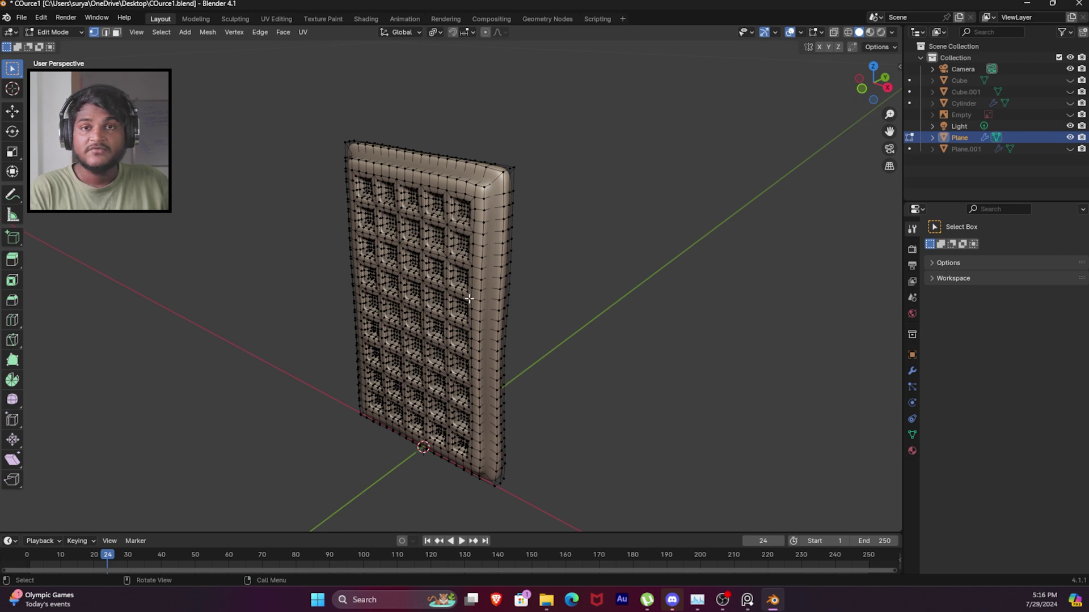
pyautogui.moveTo(581, 272); pyautogui.dragTo(544, 271, button='middle')
pyautogui.press('Tab')
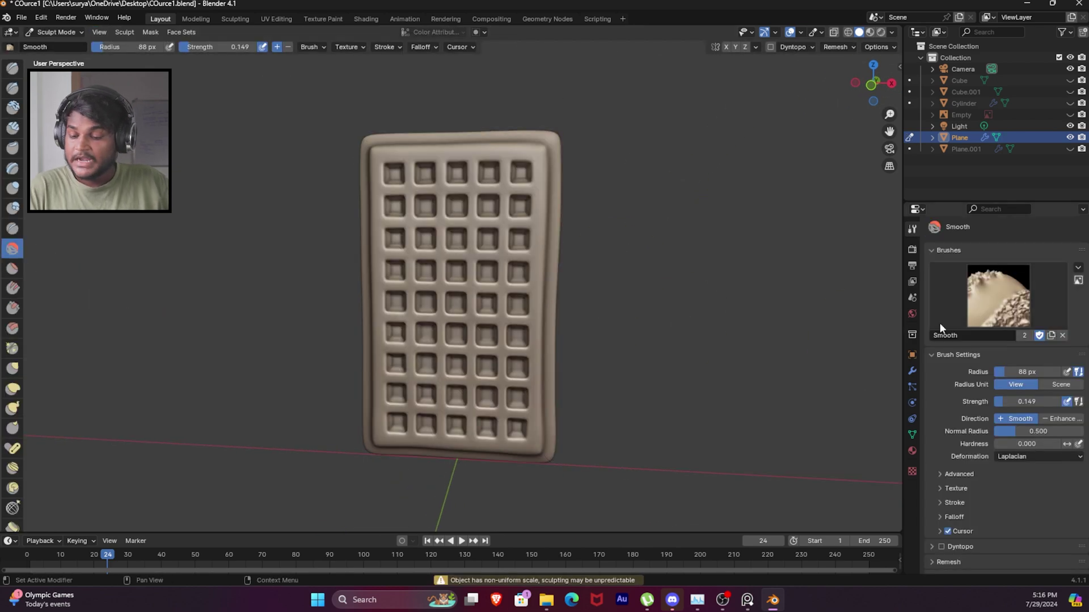
# - Bring up the biscuit's modifier settings and review its mesh density in Edit Mode before returning to Sculpt Mode
pyautogui.click(912, 370)
pyautogui.click(1054, 267)
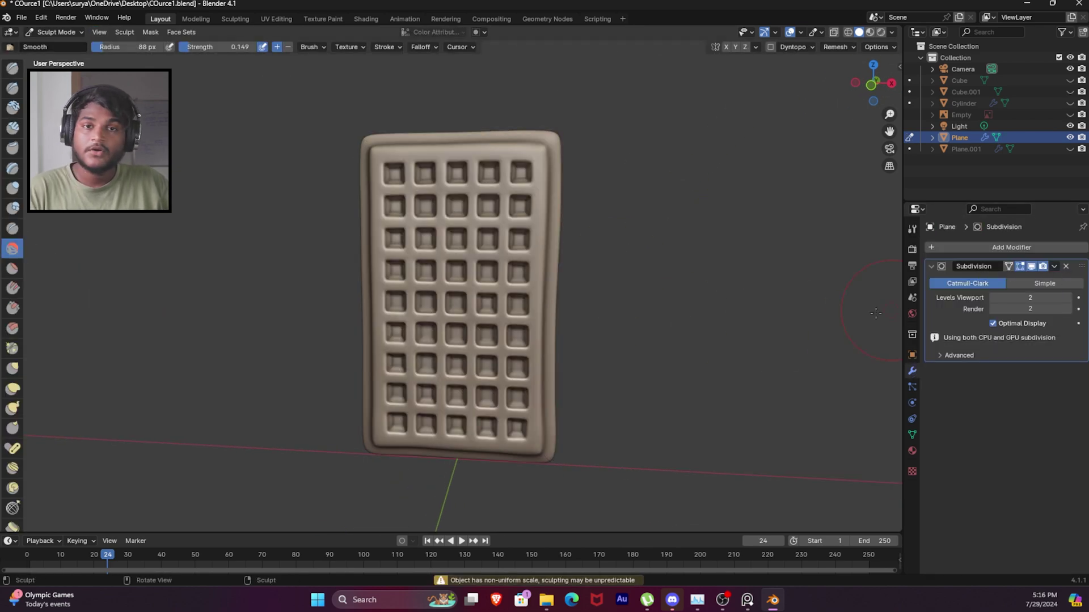
pyautogui.press('Tab')
pyautogui.moveTo(584, 273); pyautogui.dragTo(616, 279, button='middle')
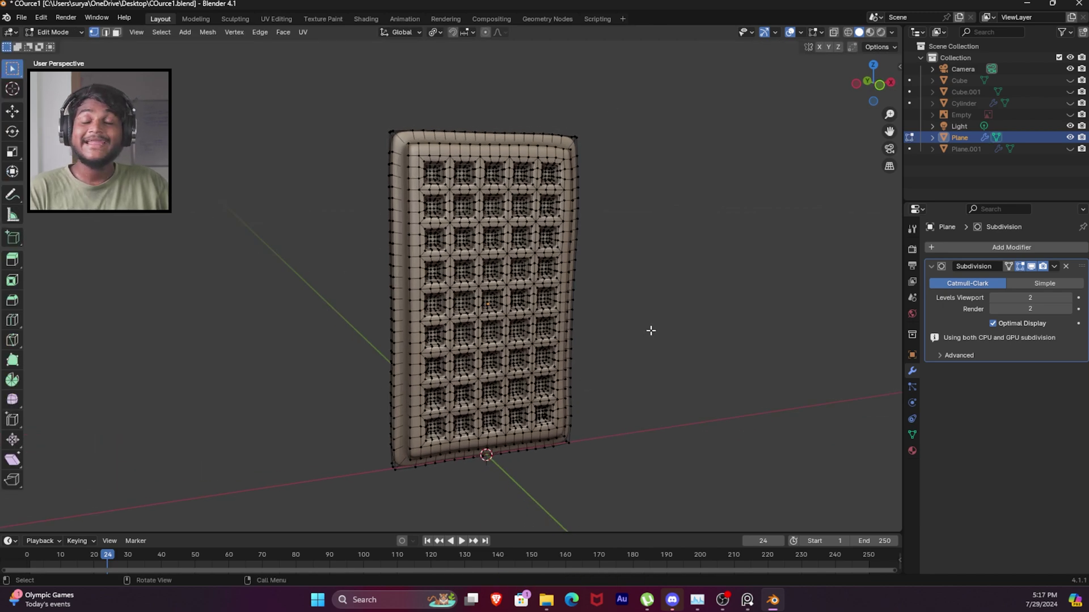
pyautogui.moveTo(652, 330); pyautogui.dragTo(602, 269, button='middle')
pyautogui.moveTo(527, 307)
pyautogui.mouseDown(button='middle')
pyautogui.moveTo(501, 328)
pyautogui.moveTo(547, 333)
pyautogui.moveTo(539, 308)
pyautogui.moveTo(574, 212)
pyautogui.moveTo(455, 214)
pyautogui.moveTo(540, 245)
pyautogui.moveTo(498, 229)
pyautogui.moveTo(533, 187)
pyautogui.mouseUp(button='middle')
pyautogui.press('Tab')
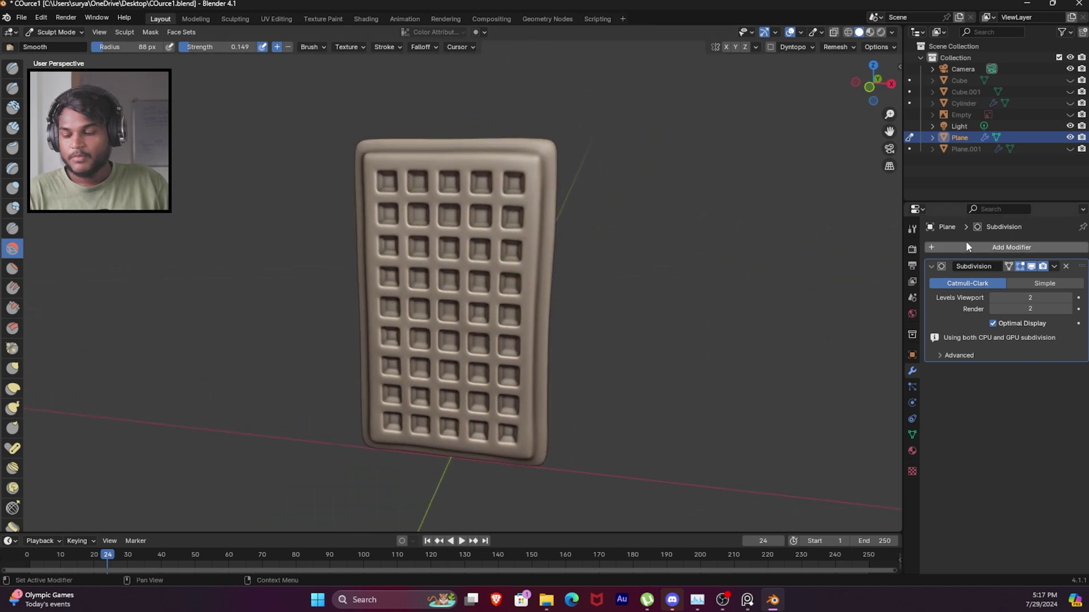
# - Add a Multiresolution modifier to the biscuit
pyautogui.click(998, 247)
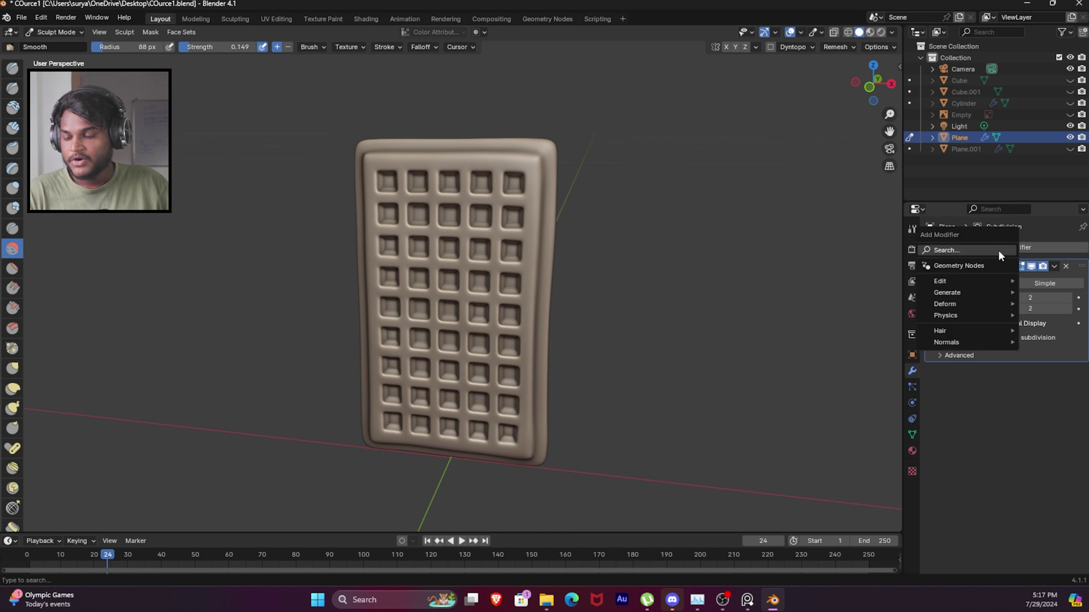
pyautogui.moveTo(964, 291)
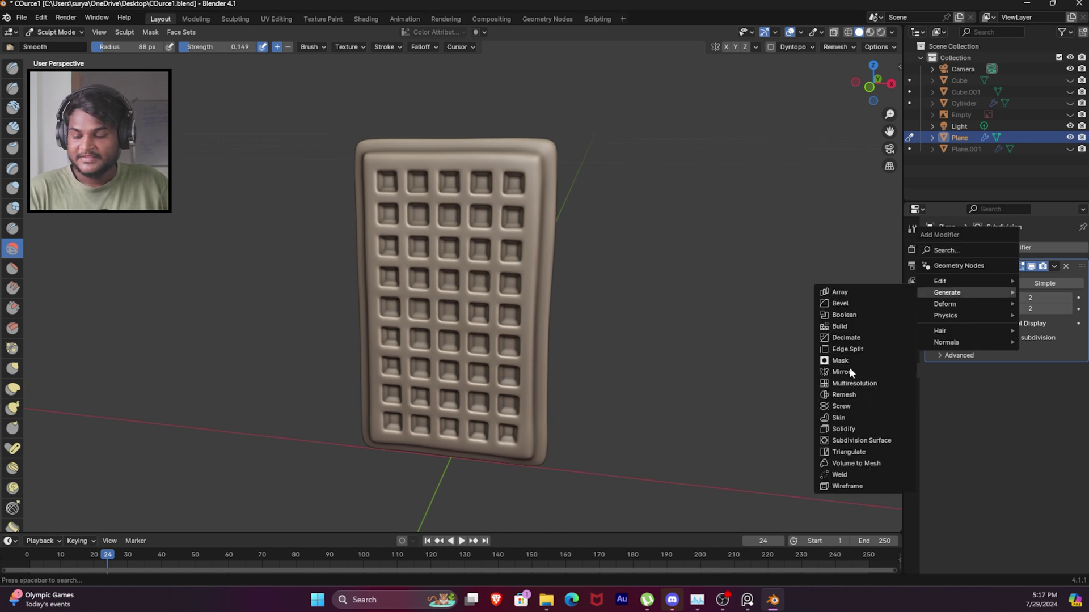
pyautogui.click(854, 384)
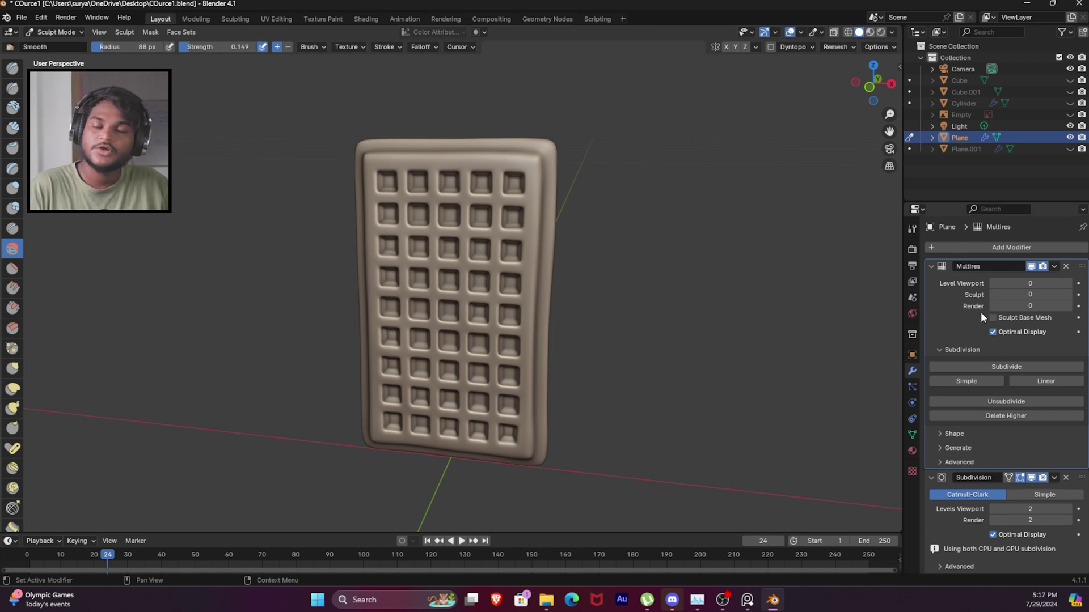
# - Overlay the wireframe on the biscuit's sculpted surface to show its mesh density
pyautogui.moveTo(797, 180); pyautogui.dragTo(741, 167, button='middle')
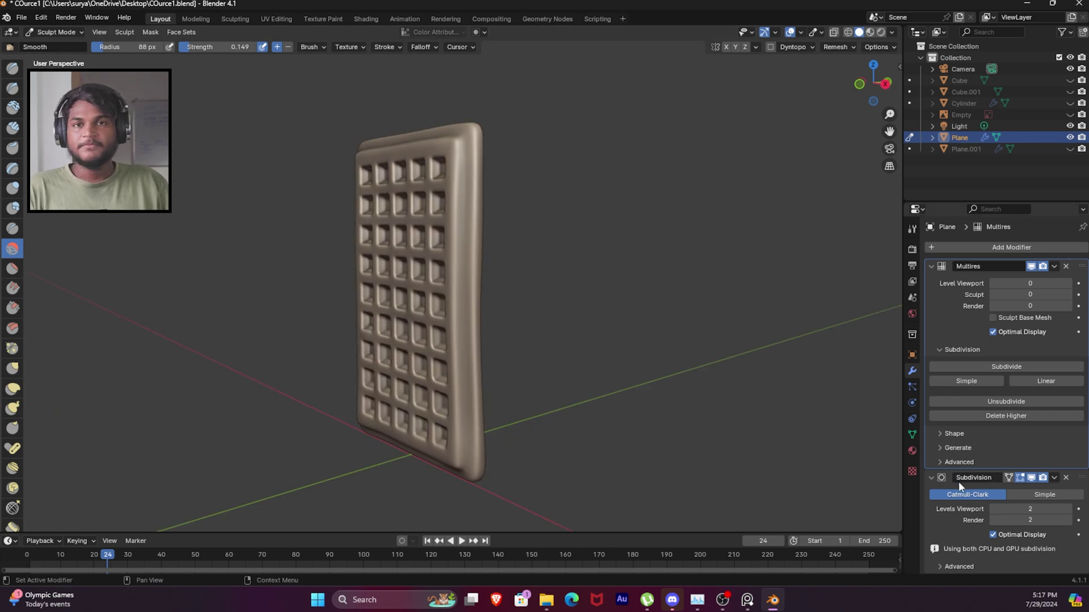
pyautogui.click(800, 32)
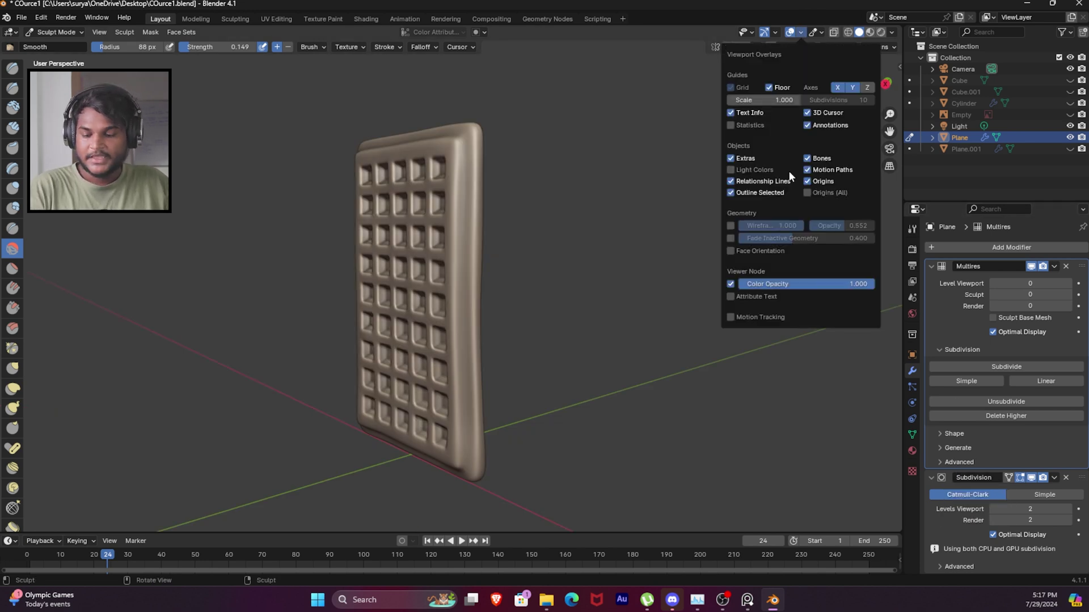
pyautogui.click(800, 33)
pyautogui.click(741, 229)
pyautogui.moveTo(480, 206); pyautogui.dragTo(646, 151, button='middle')
pyautogui.moveTo(616, 265); pyautogui.dragTo(607, 243, button='middle')
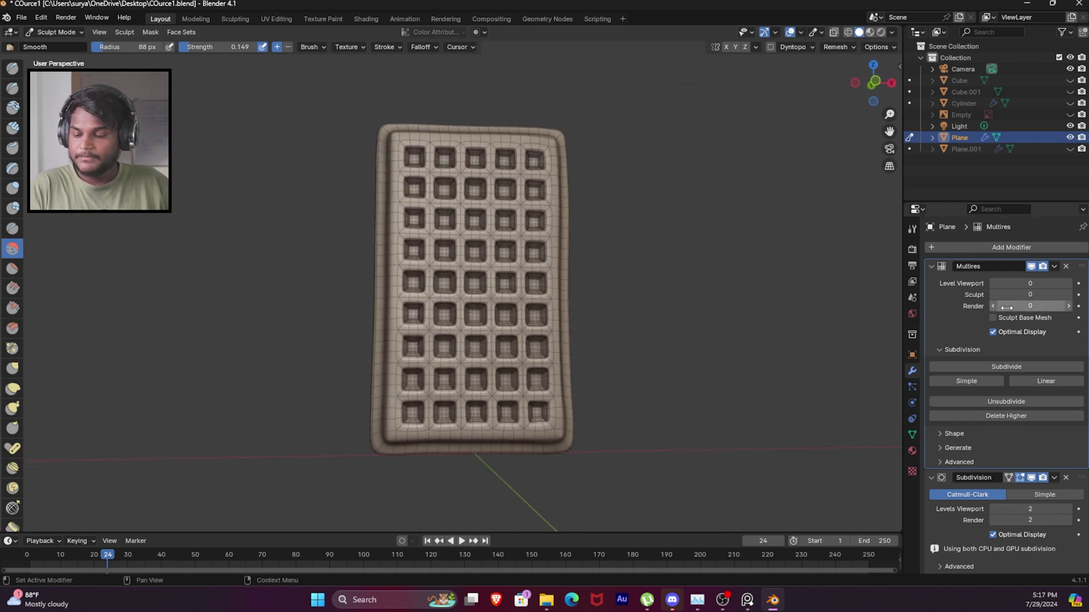
# - Subdivide the Multires modifier twice, bringing its sculpt and render levels to 2, and save the file
pyautogui.click(1009, 367)
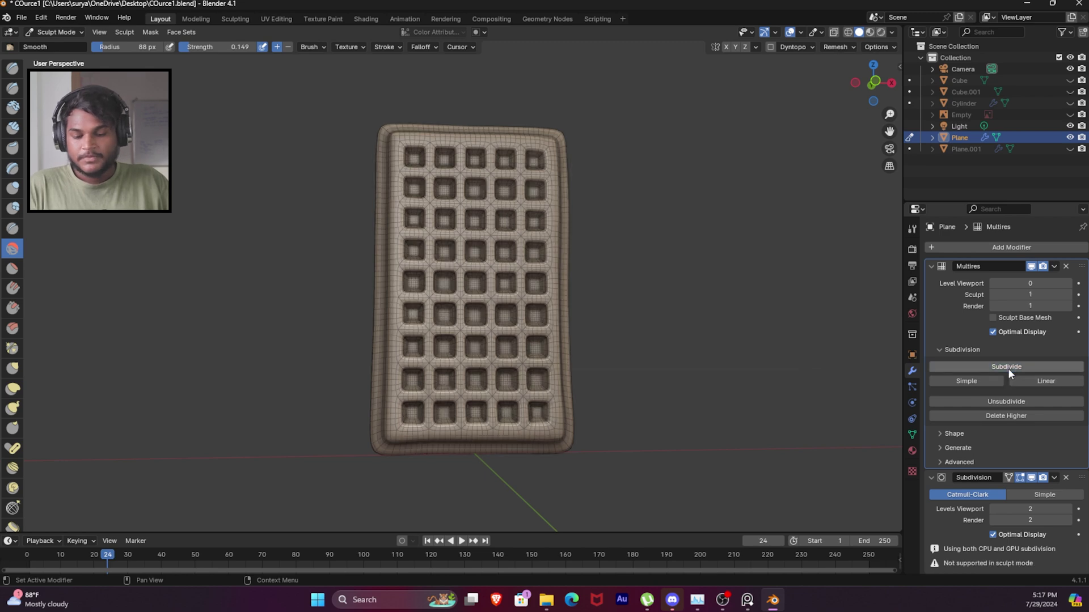
pyautogui.moveTo(596, 102)
pyautogui.mouseDown(button='middle')
pyautogui.moveTo(630, 136)
pyautogui.moveTo(612, 107)
pyautogui.mouseUp(button='middle')
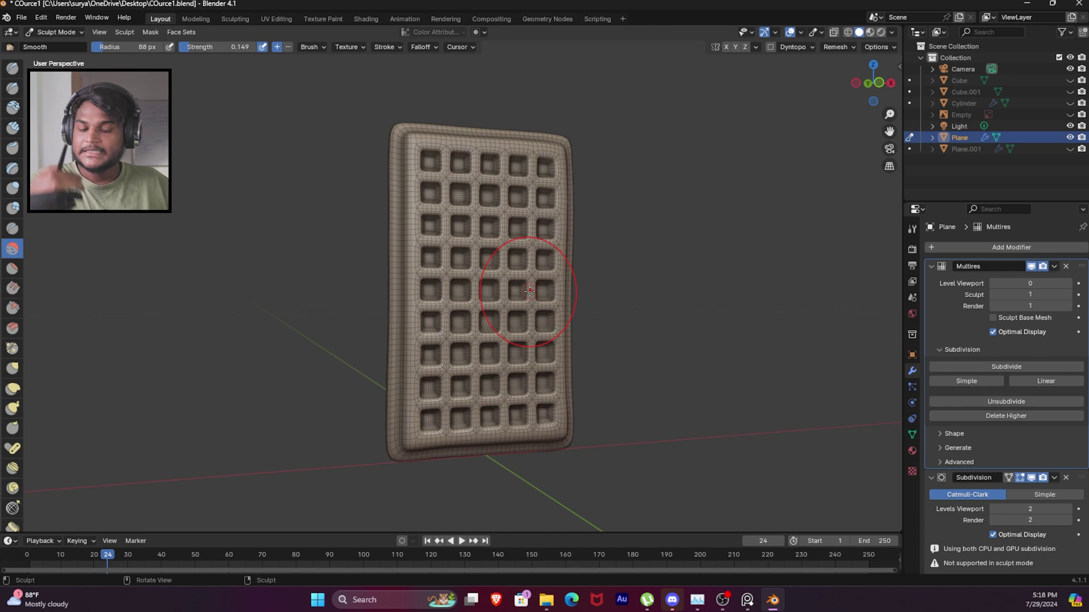
pyautogui.click(1005, 366)
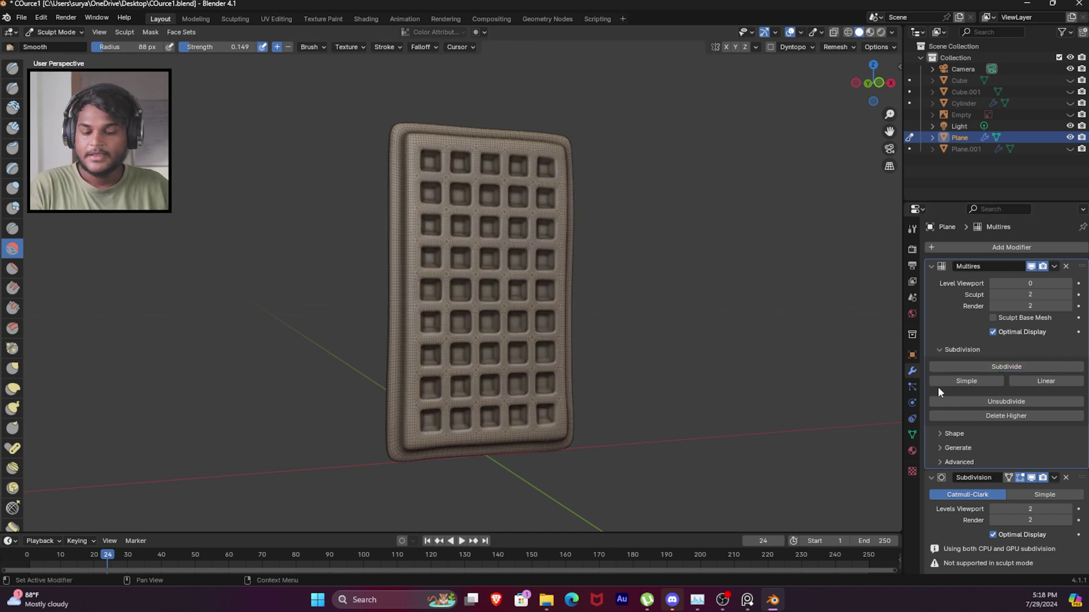
pyautogui.hotkey('ctrl', 's')
# - Compare the biscuit's mesh with the Multires modifier's viewport display off and on, leaving the display enabled
pyautogui.moveTo(559, 255); pyautogui.dragTo(610, 262, button='middle')
pyautogui.click(1031, 266)
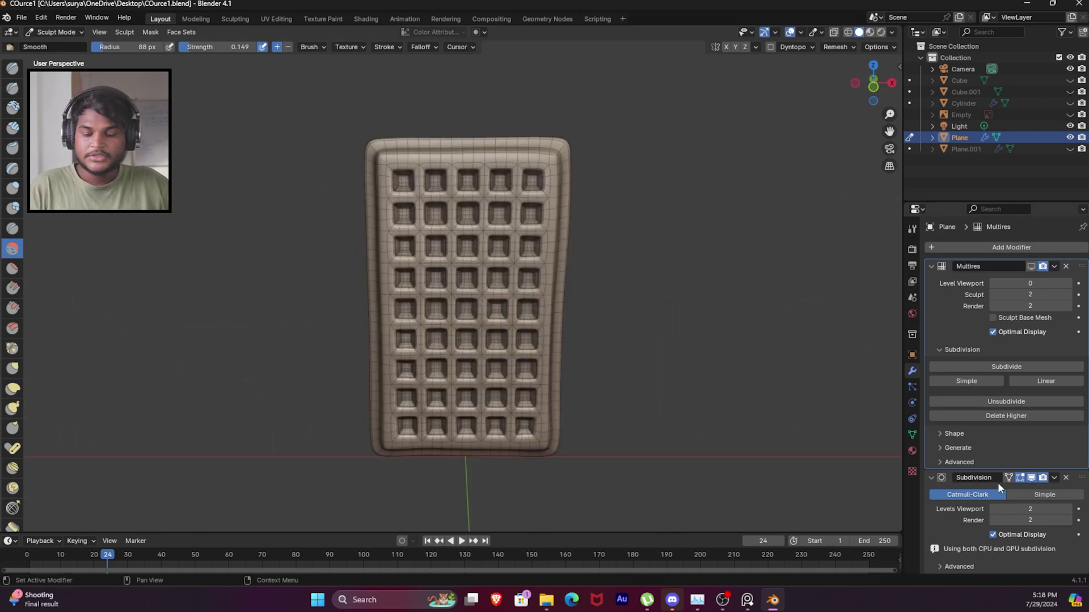
pyautogui.click(1054, 477)
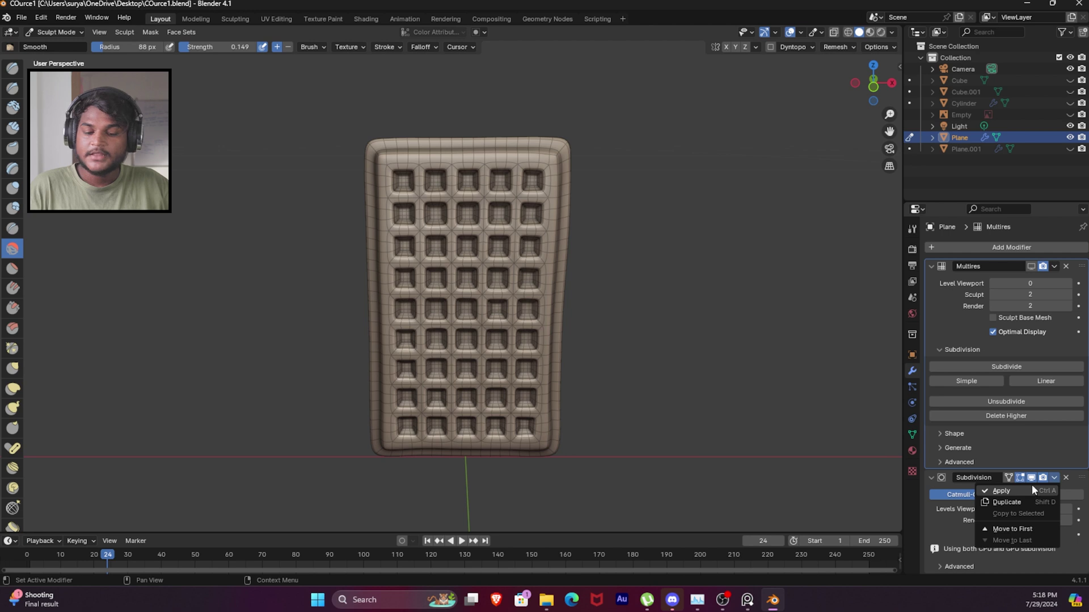
pyautogui.moveTo(437, 182)
pyautogui.mouseDown(button='middle')
pyautogui.moveTo(434, 153)
pyautogui.moveTo(429, 180)
pyautogui.mouseUp(button='middle')
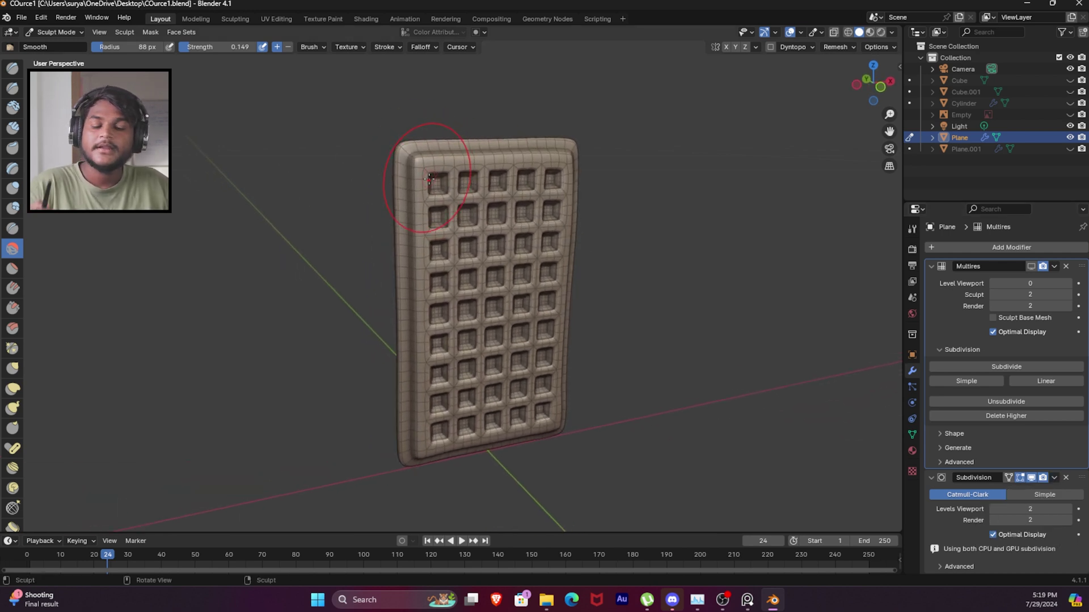
pyautogui.moveTo(430, 179); pyautogui.dragTo(561, 235, button='middle')
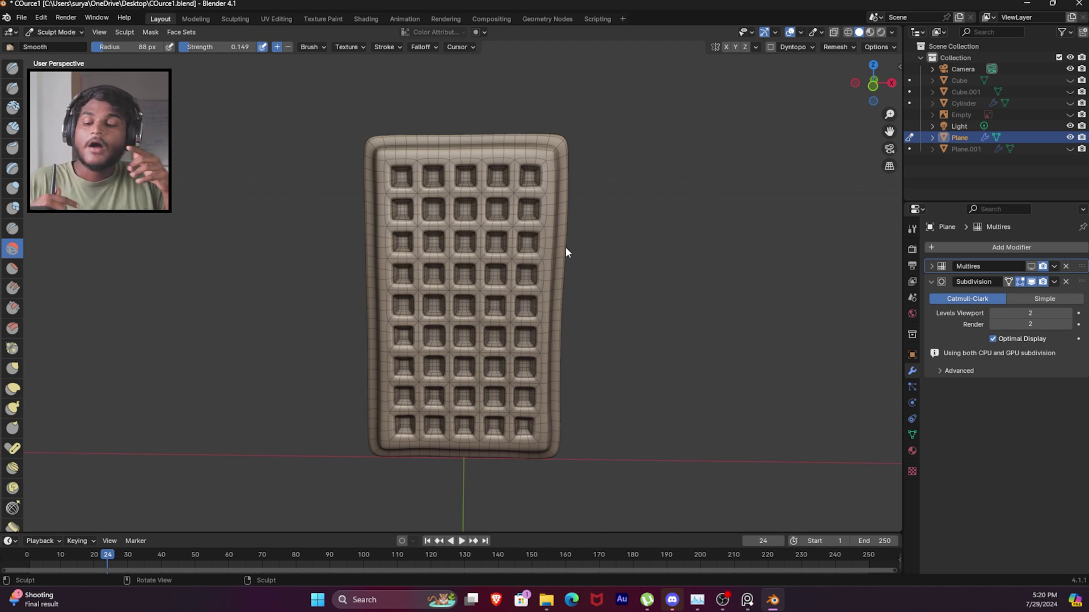
pyautogui.click(1031, 266)
pyautogui.click(1032, 266)
pyautogui.click(1032, 266)
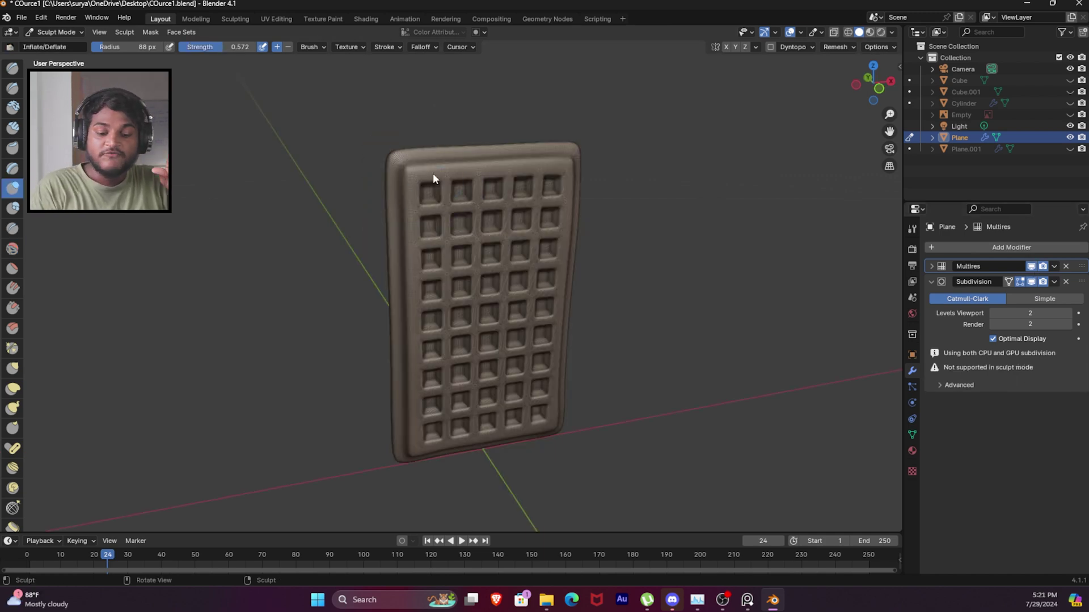
# - Compare the biscuit's base vertices in Edit Mode with its multiresolution surface in Sculpt Mode
pyautogui.moveTo(433, 173); pyautogui.dragTo(433, 185, button='middle')
pyautogui.moveTo(433, 199)
pyautogui.mouseDown()
pyautogui.moveTo(414, 194)
pyautogui.moveTo(440, 213)
pyautogui.mouseUp()
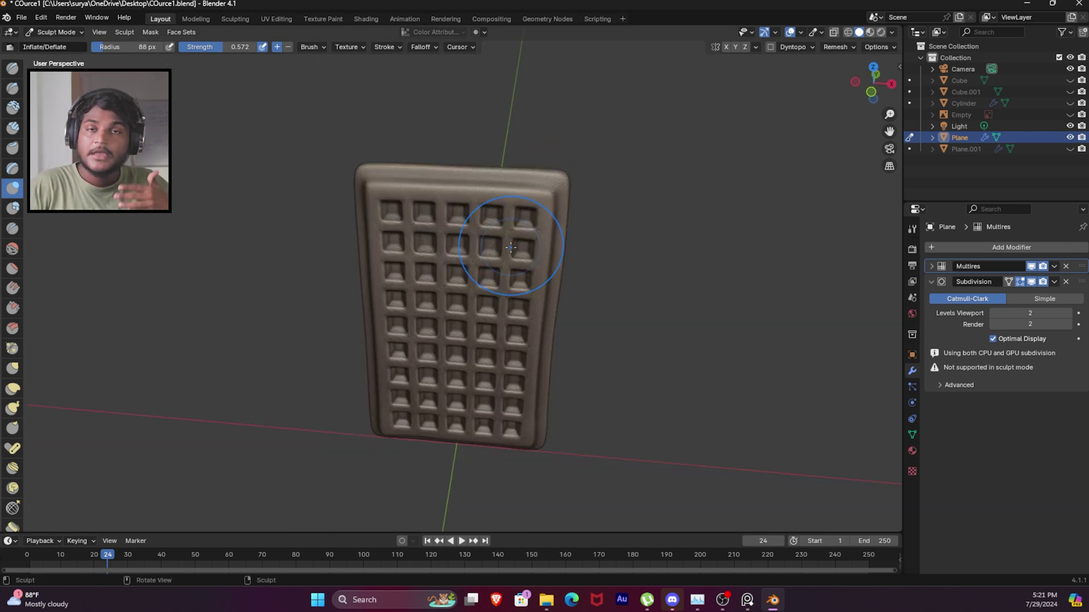
pyautogui.moveTo(510, 247)
pyautogui.mouseDown(button='middle')
pyautogui.moveTo(611, 207)
pyautogui.moveTo(600, 236)
pyautogui.mouseUp(button='middle')
pyautogui.press('Tab')
pyautogui.moveTo(544, 260)
pyautogui.mouseDown(button='middle')
pyautogui.moveTo(531, 256)
pyautogui.moveTo(520, 299)
pyautogui.mouseUp(button='middle')
pyautogui.press('a')
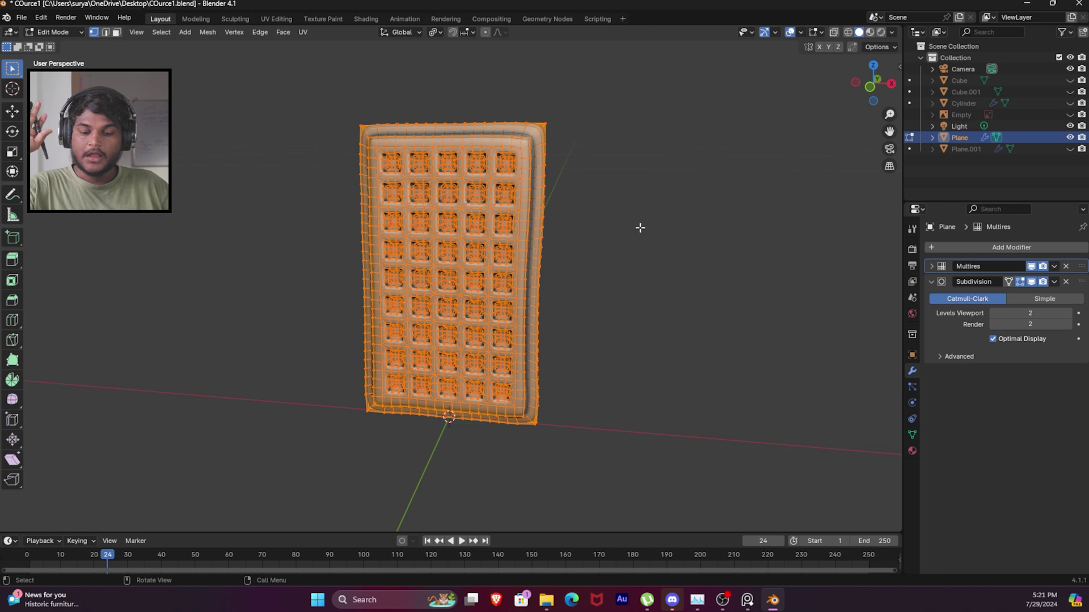
pyautogui.press('Tab')
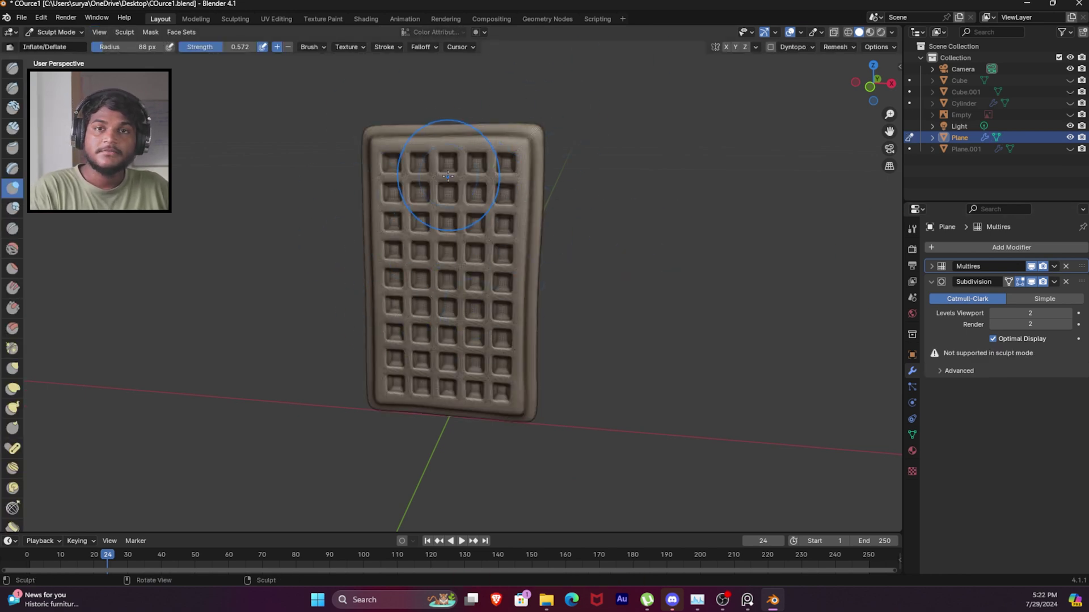
pyautogui.press('Tab')
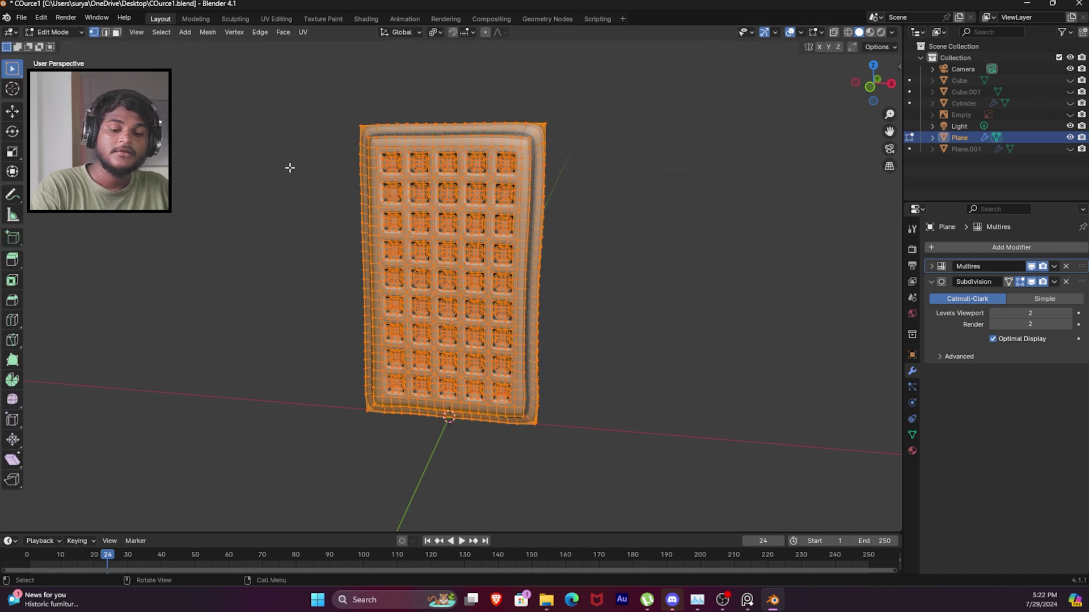
pyautogui.press('Tab')
pyautogui.moveTo(576, 280)
pyautogui.mouseDown(button='middle')
pyautogui.moveTo(566, 282)
pyautogui.moveTo(754, 291)
pyautogui.mouseUp(button='middle')
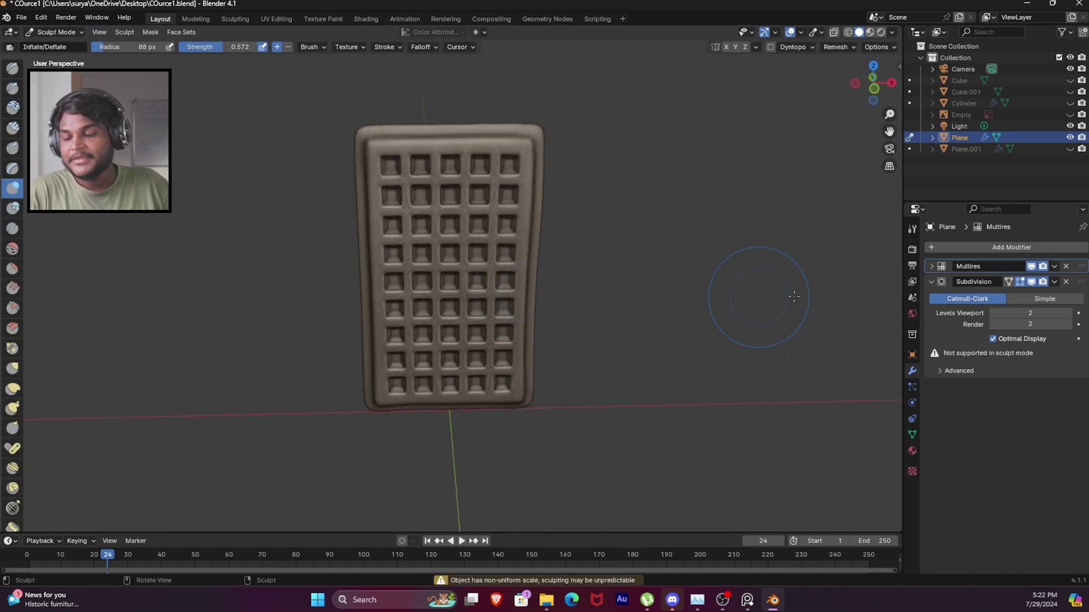
# - Subdivide the Multires modifier to sculpt and render level 3 and hide the viewport overlays
pyautogui.click(1056, 270)
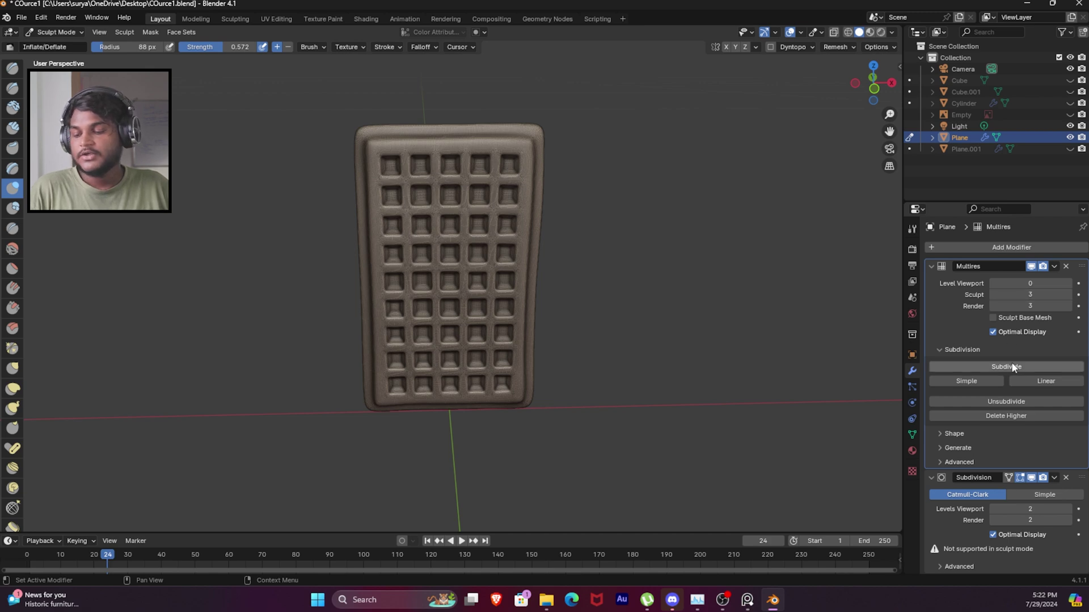
pyautogui.moveTo(732, 347)
pyautogui.mouseDown(button='middle')
pyautogui.moveTo(498, 212)
pyautogui.moveTo(567, 57)
pyautogui.mouseUp(button='middle')
pyautogui.keyDown('shift'); pyautogui.moveTo(347, 190); pyautogui.dragTo(351, 309, button='middle'); pyautogui.keyUp('shift')
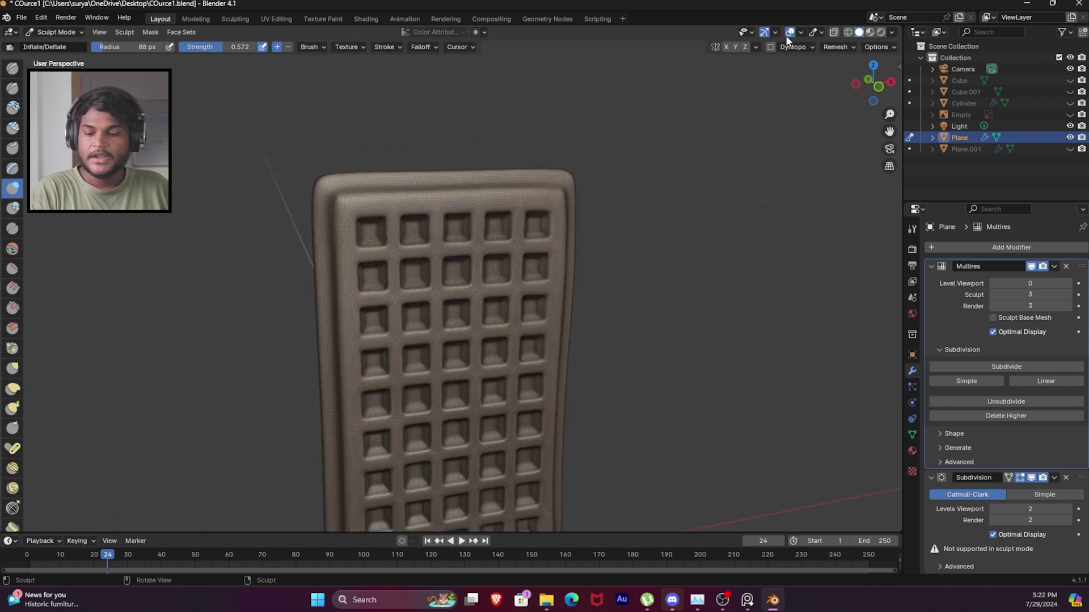
pyautogui.click(789, 33)
pyautogui.moveTo(553, 219); pyautogui.dragTo(238, 182, button='middle')
# - Smooth the biscuit's upper rim and corner areas with the Smooth brush at radius 88 px and strength 0.149
pyautogui.click(13, 249)
pyautogui.moveTo(335, 224)
pyautogui.mouseDown(button='middle')
pyautogui.moveTo(486, 193)
pyautogui.moveTo(445, 151)
pyautogui.moveTo(455, 245)
pyautogui.mouseUp(button='middle')
pyautogui.moveTo(456, 245); pyautogui.dragTo(469, 365)
pyautogui.keyDown('shift'); pyautogui.moveTo(469, 364); pyautogui.dragTo(474, 274, button='middle'); pyautogui.keyUp('shift')
pyautogui.moveTo(470, 408); pyautogui.dragTo(584, 363)
pyautogui.moveTo(584, 363); pyautogui.dragTo(568, 328, button='middle')
pyautogui.moveTo(437, 385); pyautogui.dragTo(445, 389)
pyautogui.moveTo(436, 377); pyautogui.dragTo(527, 360, button='middle')
# - Inspect the biscuit's front and side edges from several angles and compare its shape with the reference photos
pyautogui.moveTo(570, 395)
pyautogui.mouseDown(button='middle')
pyautogui.moveTo(547, 392)
pyautogui.moveTo(552, 321)
pyautogui.moveTo(509, 263)
pyautogui.mouseUp(button='middle')
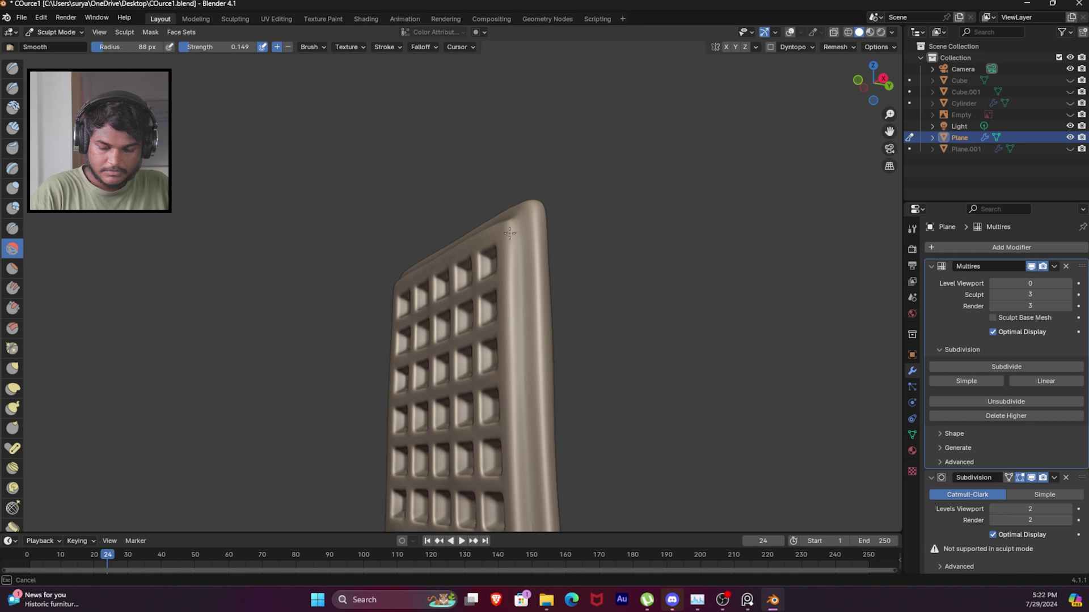
pyautogui.moveTo(515, 321); pyautogui.dragTo(526, 187, button='middle')
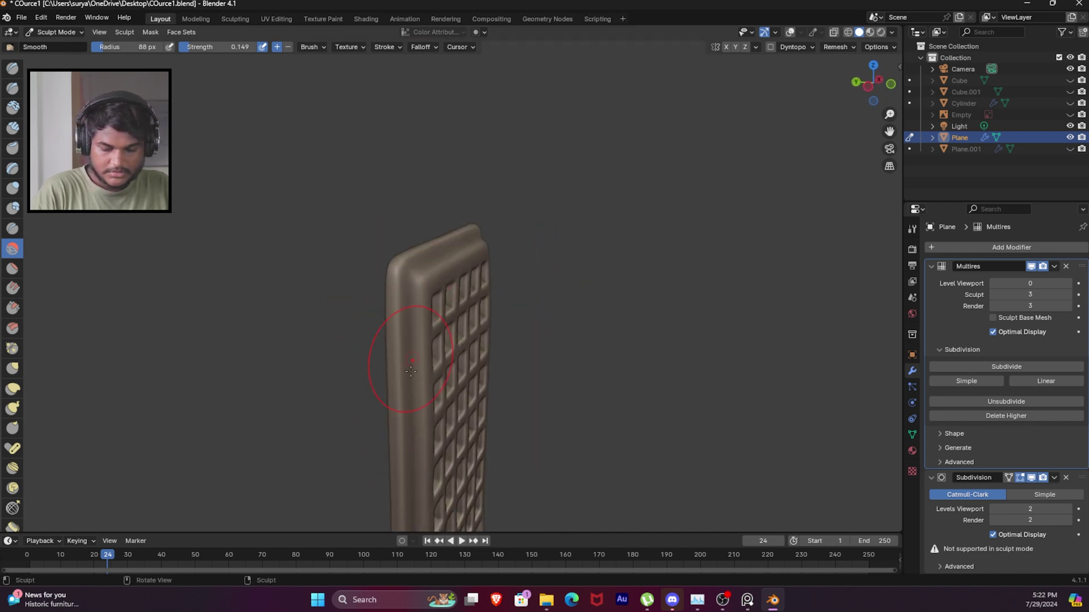
pyautogui.keyDown('shift'); pyautogui.moveTo(409, 311); pyautogui.dragTo(428, 212, button='middle'); pyautogui.keyUp('shift')
pyautogui.moveTo(429, 396); pyautogui.dragTo(420, 317, button='middle')
pyautogui.moveTo(420, 451); pyautogui.dragTo(573, 125, button='middle')
pyautogui.moveTo(559, 161); pyautogui.dragTo(674, 225, button='middle')
pyautogui.moveTo(524, 312); pyautogui.dragTo(470, 352, button='middle')
pyautogui.moveTo(468, 232); pyautogui.dragTo(444, 199, button='middle')
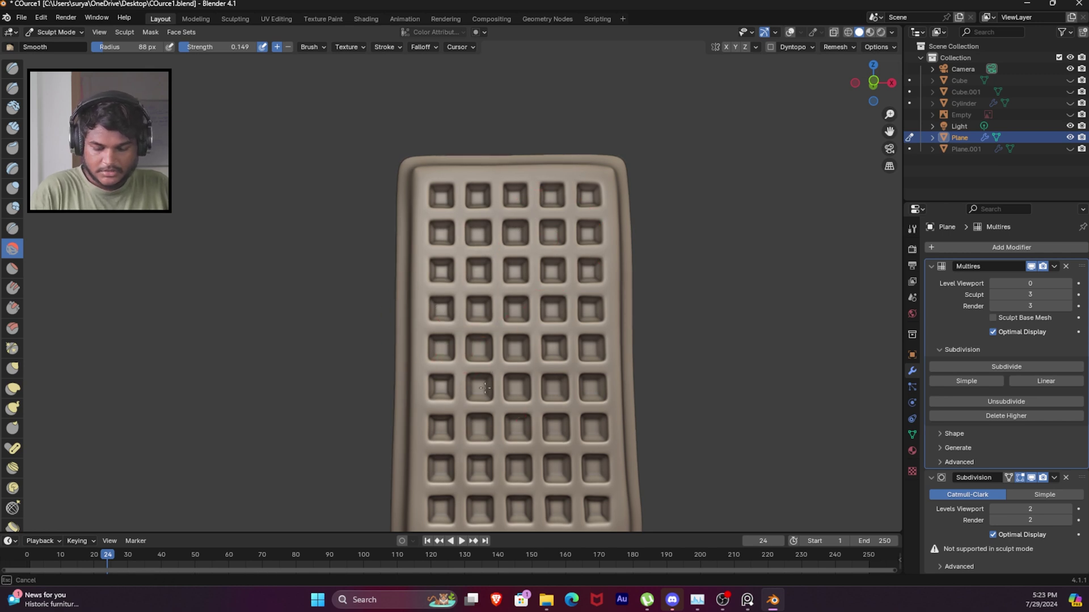
pyautogui.moveTo(587, 334); pyautogui.dragTo(575, 359, button='middle')
pyautogui.moveTo(593, 472); pyautogui.dragTo(481, 318, button='middle')
pyautogui.hotkey('alt', 'Tab')
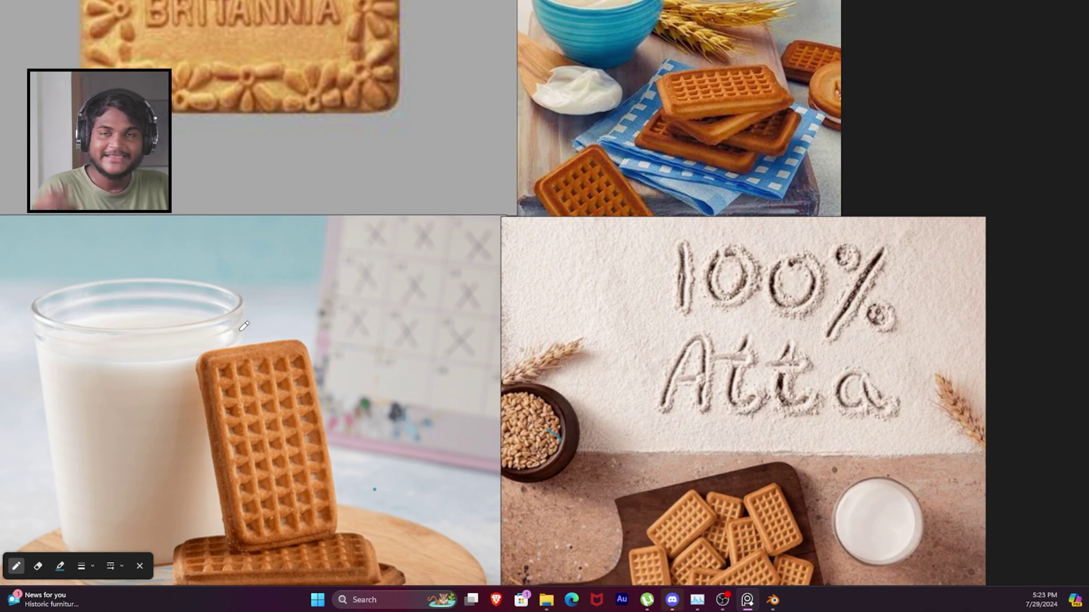
pyautogui.hotkey('alt', 'Tab')
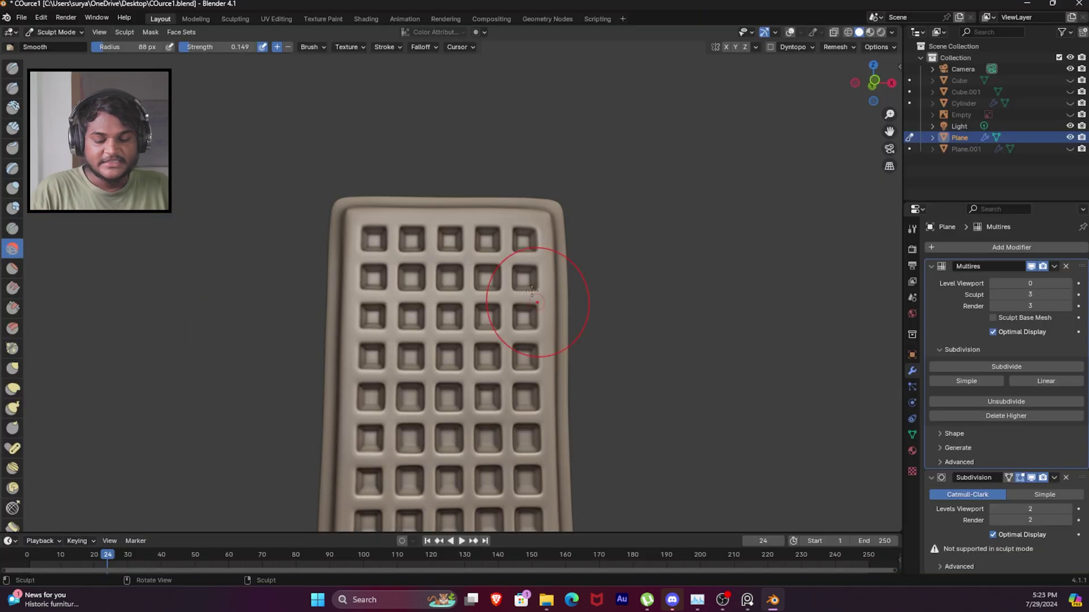
# - Switch to the Crease brush, bring up its brush settings, and set its radius to 32 px and strength to 0.641
pyautogui.moveTo(392, 202); pyautogui.dragTo(291, 233, button='middle')
pyautogui.click(13, 229)
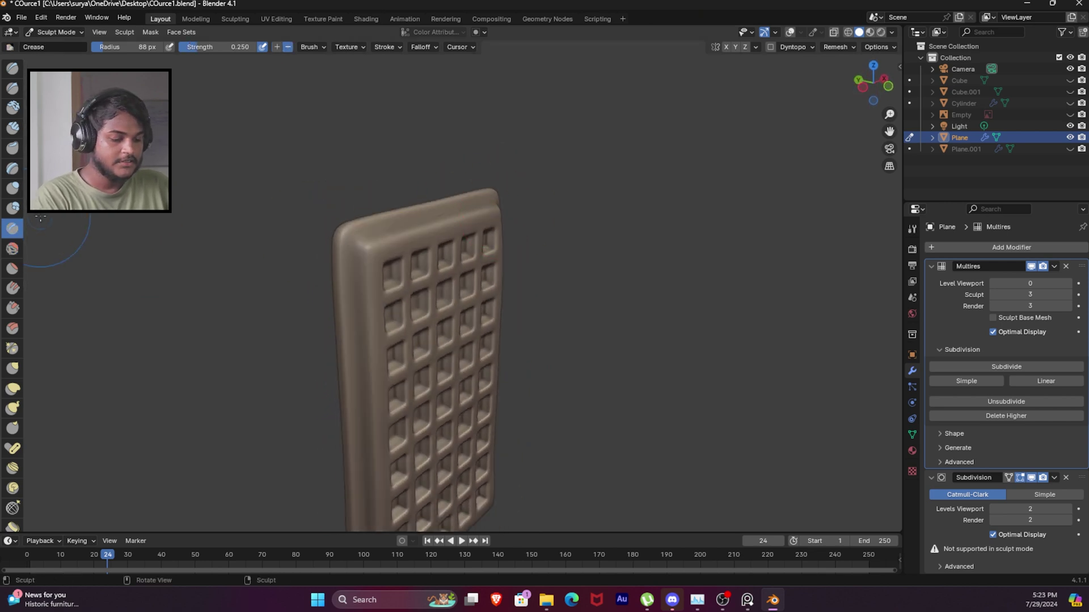
pyautogui.click(912, 230)
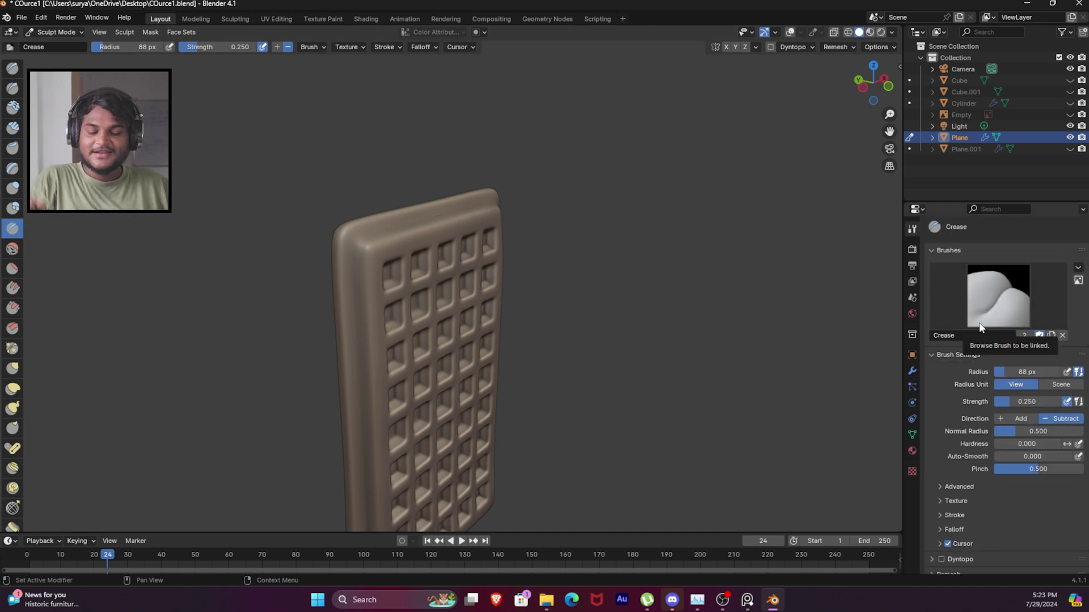
pyautogui.moveTo(495, 268); pyautogui.dragTo(536, 171, button='middle')
pyautogui.moveTo(465, 234); pyautogui.dragTo(445, 235, button='middle')
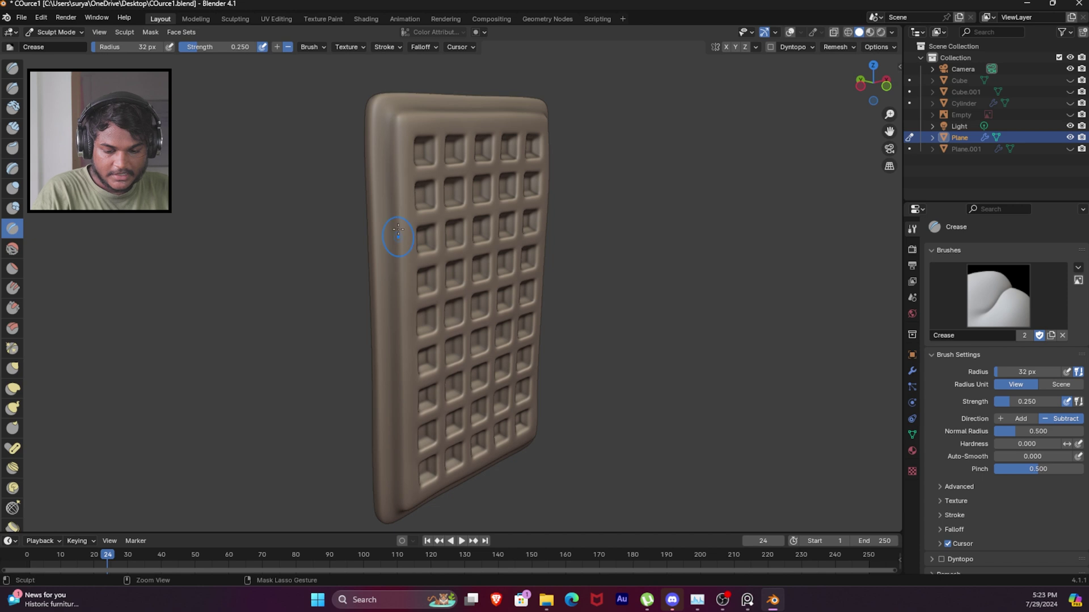
pyautogui.moveTo(267, 46); pyautogui.dragTo(273, 46)
# - Try creasing down the step between the biscuit's outer rim and its raised face along one long side
pyautogui.moveTo(475, 270); pyautogui.dragTo(465, 246, button='middle')
pyautogui.moveTo(397, 118); pyautogui.dragTo(395, 211)
pyautogui.hotkey('ctrl', 'z')
pyautogui.moveTo(397, 118); pyautogui.dragTo(399, 227)
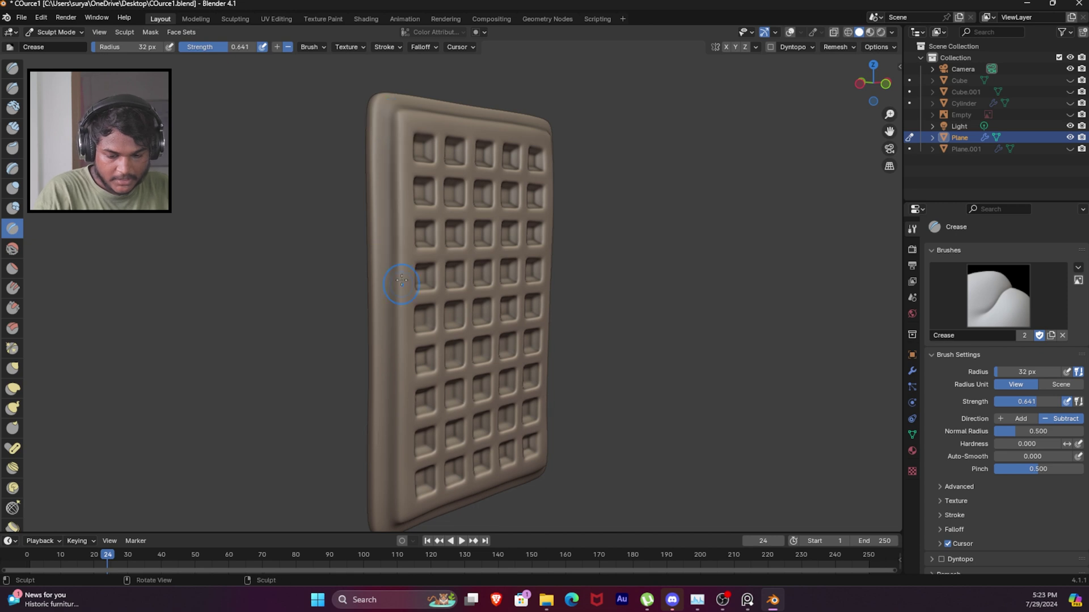
pyautogui.hotkey('ctrl', 'z')
# - Reduce the Crease brush radius to 17 px and carve along the step between the upper rim and raised face
pyautogui.press('[')
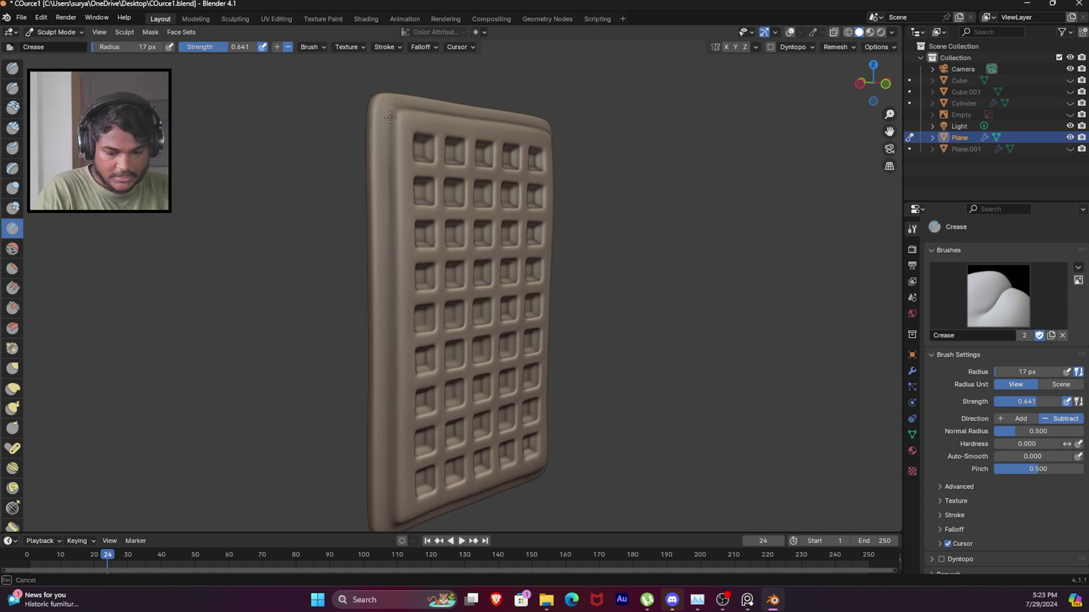
pyautogui.moveTo(493, 229); pyautogui.dragTo(455, 284, button='middle')
pyautogui.moveTo(414, 175); pyautogui.dragTo(393, 171, button='middle')
pyautogui.moveTo(393, 171); pyautogui.dragTo(549, 80)
pyautogui.moveTo(502, 137)
pyautogui.mouseDown(button='middle')
pyautogui.moveTo(525, 111)
pyautogui.moveTo(663, 267)
pyautogui.moveTo(607, 235)
pyautogui.moveTo(510, 78)
pyautogui.mouseUp(button='middle')
# - Carve a crease with repeated strokes down the groove along the biscuit's long side edge
pyautogui.moveTo(508, 68); pyautogui.dragTo(504, 151)
pyautogui.hotkey('ctrl', 'z')
pyautogui.moveTo(504, 60); pyautogui.dragTo(505, 343)
pyautogui.moveTo(504, 86); pyautogui.dragTo(499, 499)
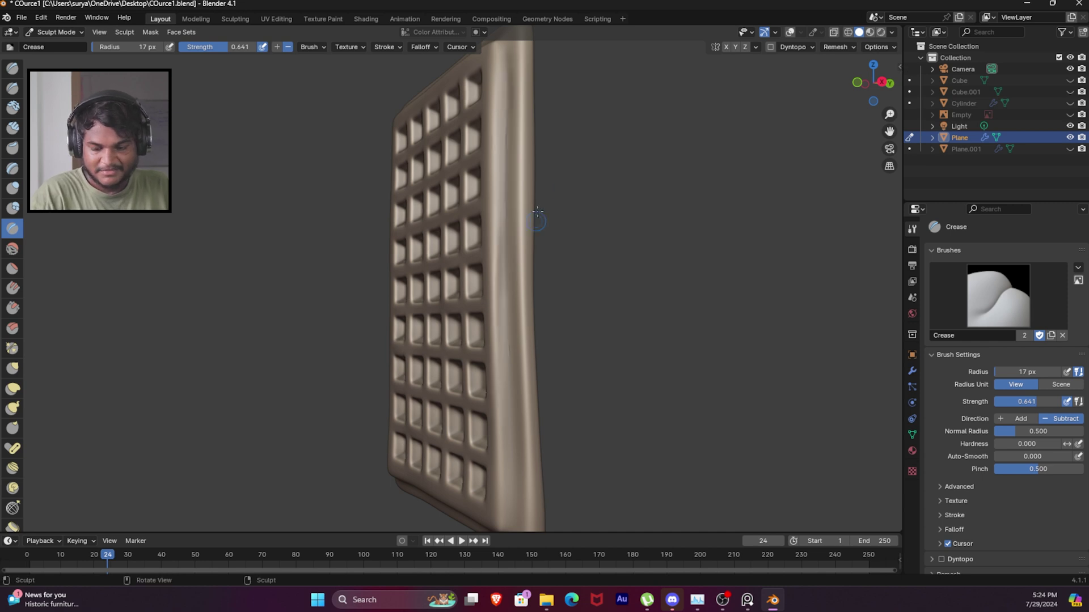
pyautogui.keyDown('shift'); pyautogui.moveTo(538, 212); pyautogui.dragTo(539, 163, button='middle'); pyautogui.keyUp('shift')
pyautogui.moveTo(513, 146); pyautogui.dragTo(517, 418)
pyautogui.moveTo(524, 278); pyautogui.dragTo(519, 328)
pyautogui.moveTo(520, 327)
pyautogui.mouseDown(button='middle')
pyautogui.moveTo(622, 367)
pyautogui.moveTo(613, 194)
pyautogui.moveTo(527, 162)
pyautogui.moveTo(499, 258)
pyautogui.mouseUp(button='middle')
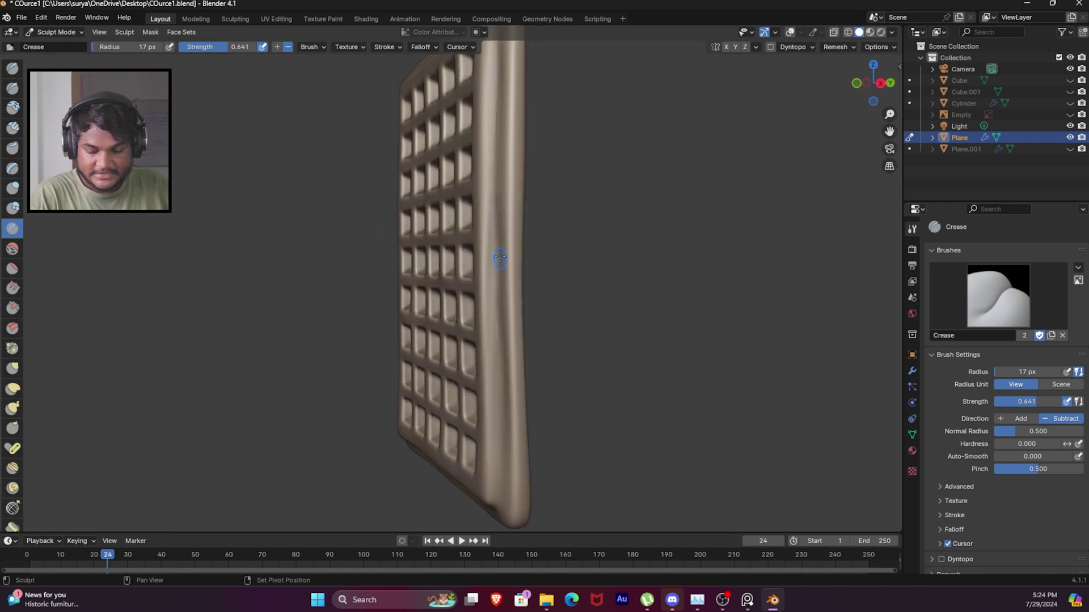
pyautogui.moveTo(497, 266); pyautogui.dragTo(496, 318)
pyautogui.moveTo(528, 395)
pyautogui.mouseDown(button='middle')
pyautogui.moveTo(583, 304)
pyautogui.moveTo(564, 235)
pyautogui.moveTo(505, 178)
pyautogui.mouseUp(button='middle')
pyautogui.moveTo(505, 178); pyautogui.dragTo(511, 302)
# - Carve a crease along the groove between the biscuit's lower rim and its raised face
pyautogui.moveTo(510, 302)
pyautogui.mouseDown(button='middle')
pyautogui.moveTo(540, 266)
pyautogui.moveTo(531, 365)
pyautogui.moveTo(622, 314)
pyautogui.mouseUp(button='middle')
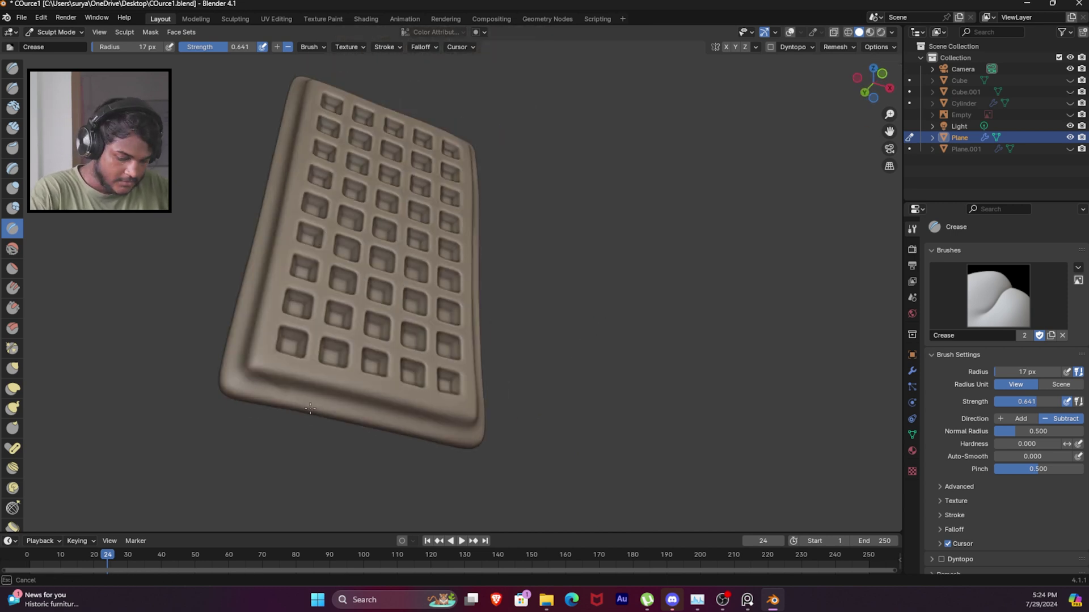
pyautogui.moveTo(268, 382); pyautogui.dragTo(380, 401)
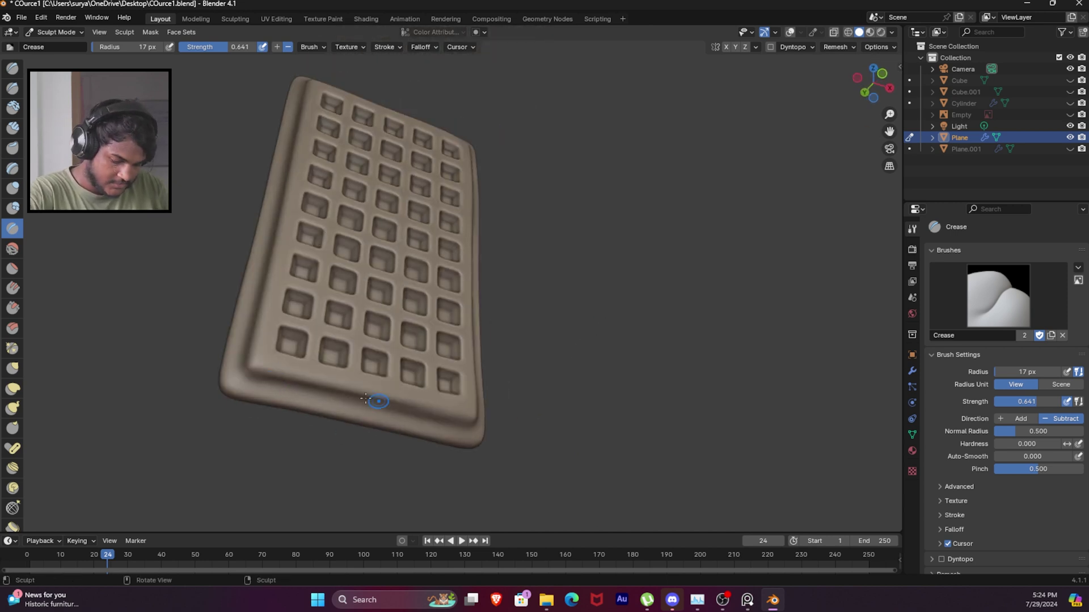
pyautogui.moveTo(257, 375); pyautogui.dragTo(424, 419)
pyautogui.moveTo(288, 384); pyautogui.dragTo(285, 384)
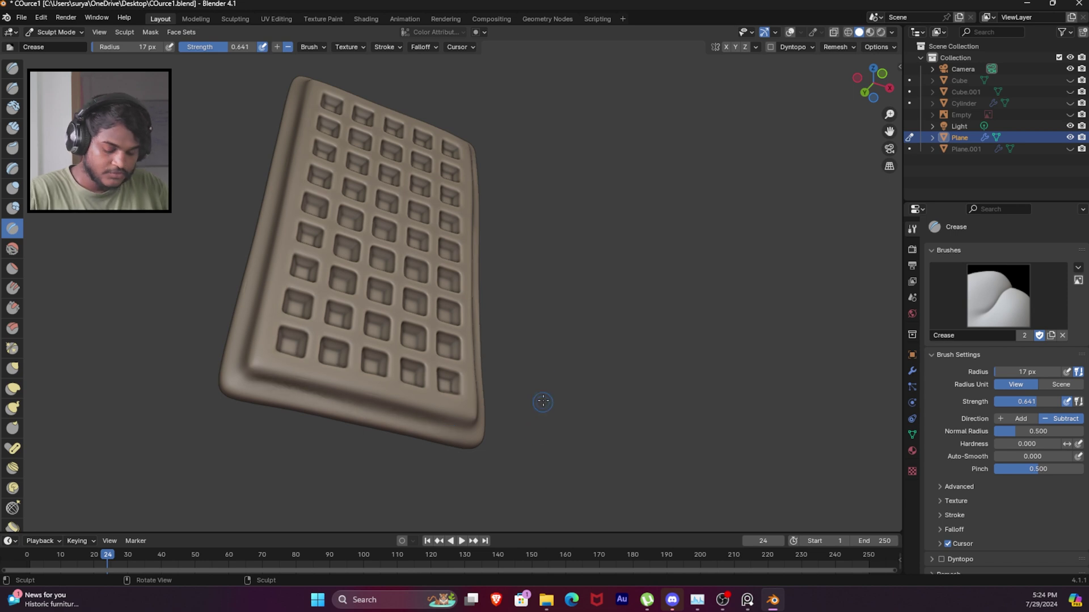
pyautogui.moveTo(540, 406)
pyautogui.mouseDown(button='middle')
pyautogui.moveTo(505, 402)
pyautogui.moveTo(563, 386)
pyautogui.mouseUp(button='middle')
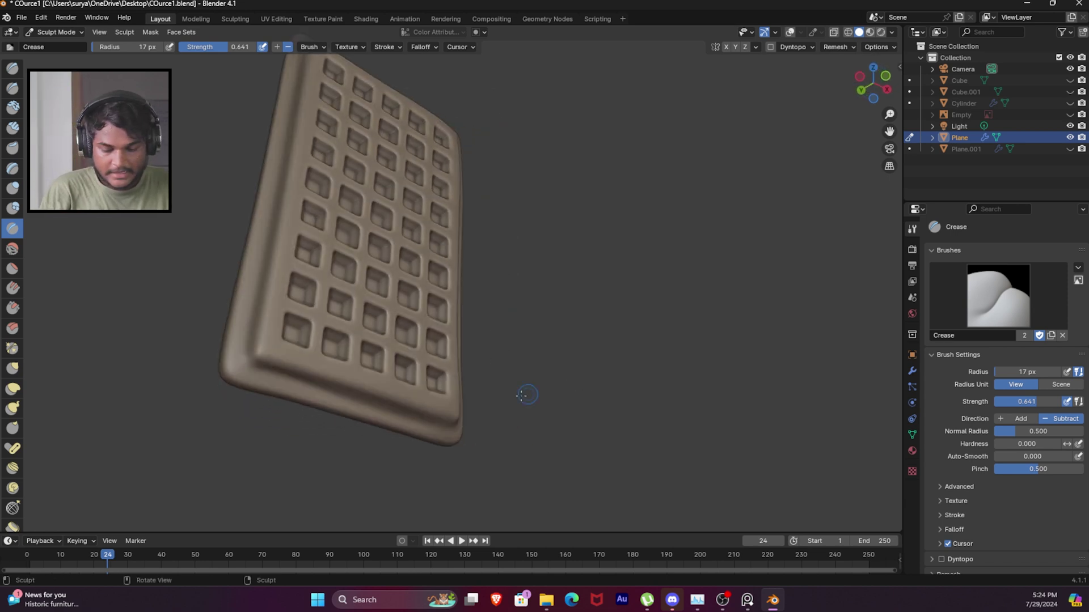
pyautogui.moveTo(473, 431); pyautogui.dragTo(469, 382, button='middle')
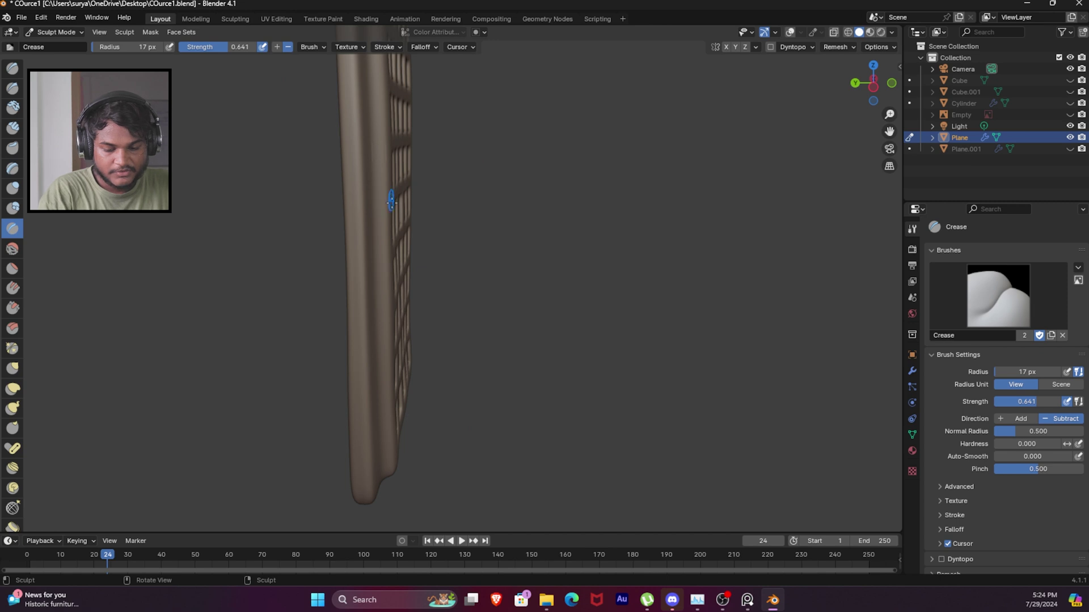
# - Enlarge the Crease brush radius to 67 px for work along the biscuit's short upper edge
pyautogui.moveTo(381, 190); pyautogui.dragTo(333, 199, button='middle')
pyautogui.moveTo(372, 340); pyautogui.dragTo(337, 297, button='middle')
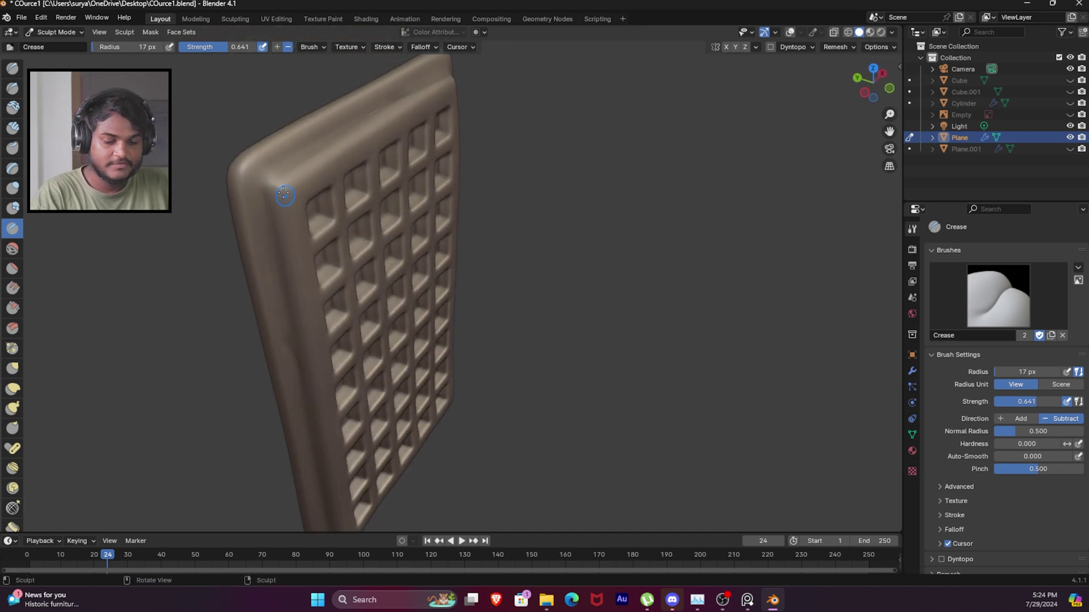
pyautogui.moveTo(384, 109); pyautogui.dragTo(467, 297, button='middle')
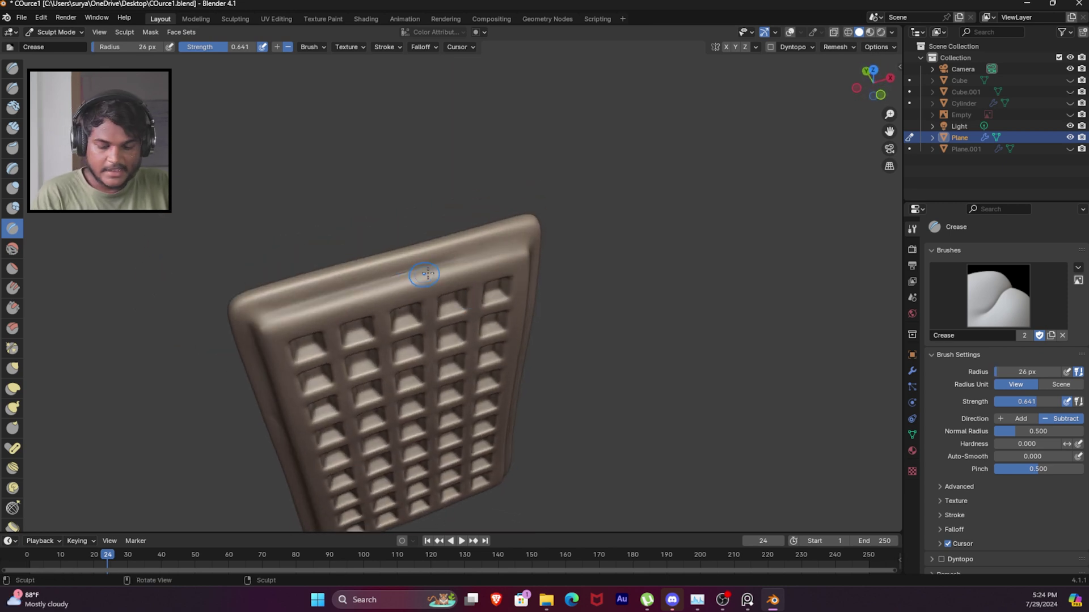
pyautogui.moveTo(390, 294)
pyautogui.mouseDown(button='middle')
pyautogui.moveTo(439, 278)
pyautogui.moveTo(358, 232)
pyautogui.mouseUp(button='middle')
pyautogui.scroll(3, 466, 281)
pyautogui.press('f')
pyautogui.click(438, 216)
pyautogui.moveTo(438, 216)
pyautogui.mouseDown(button='middle')
pyautogui.moveTo(495, 270)
pyautogui.moveTo(486, 275)
pyautogui.mouseUp(button='middle')
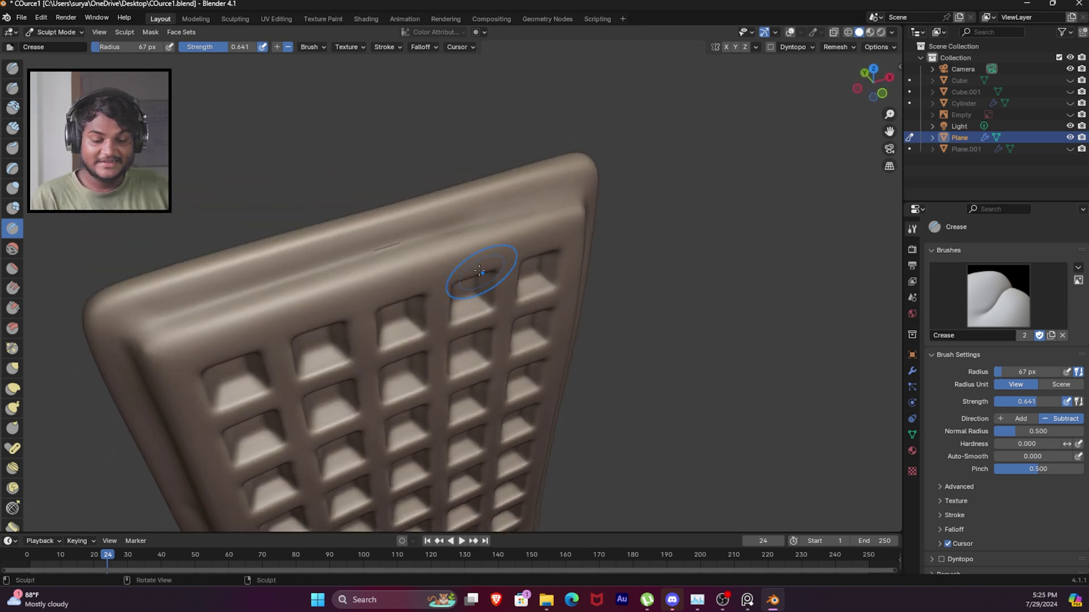
# - Switch the sculpting brush from Crease to Smooth and check the biscuit from the front
pyautogui.moveTo(413, 259)
pyautogui.mouseDown(button='middle')
pyautogui.moveTo(433, 296)
pyautogui.moveTo(408, 292)
pyautogui.mouseUp(button='middle')
pyautogui.hotkey('shift', 's')
pyautogui.moveTo(340, 304); pyautogui.dragTo(436, 240, button='middle')
pyautogui.moveTo(476, 224); pyautogui.dragTo(506, 230, button='middle')
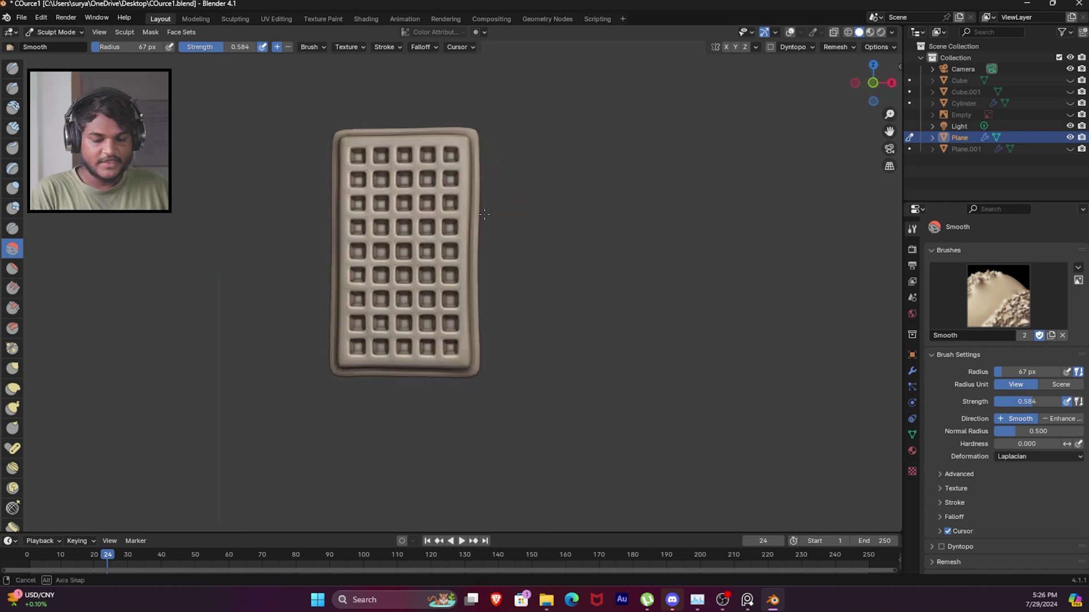
# - Unhide the Plane.001 biscuit and compare it with the sculpted biscuit from several angles
pyautogui.moveTo(506, 230)
pyautogui.keyDown('shift'); pyautogui.mouseDown(button='middle')
pyautogui.moveTo(499, 275)
pyautogui.moveTo(640, 243)
pyautogui.mouseUp(button='middle'); pyautogui.keyUp('shift')
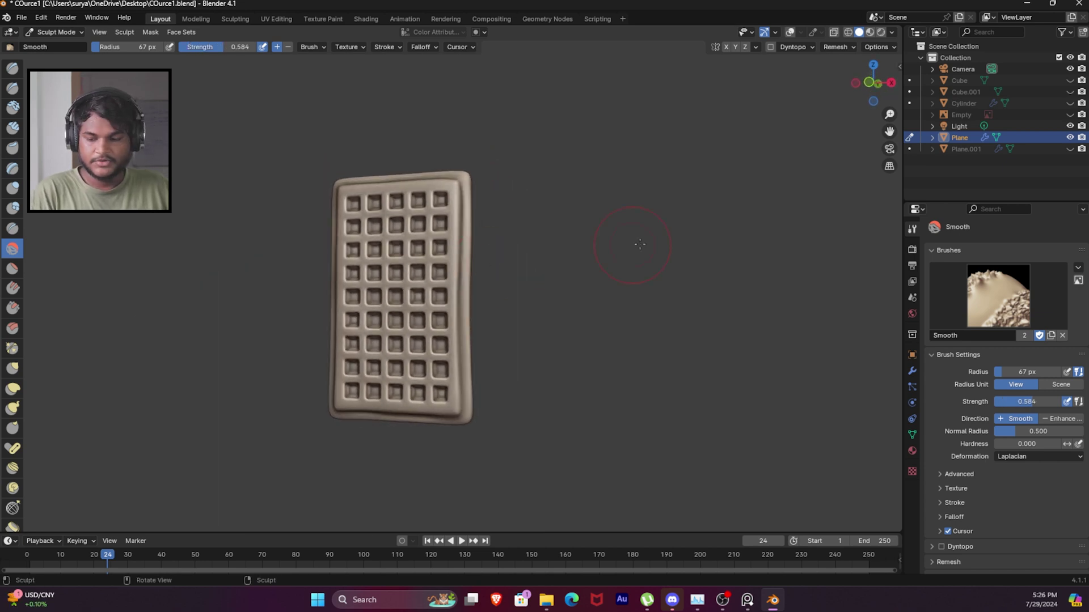
pyautogui.click(1069, 148)
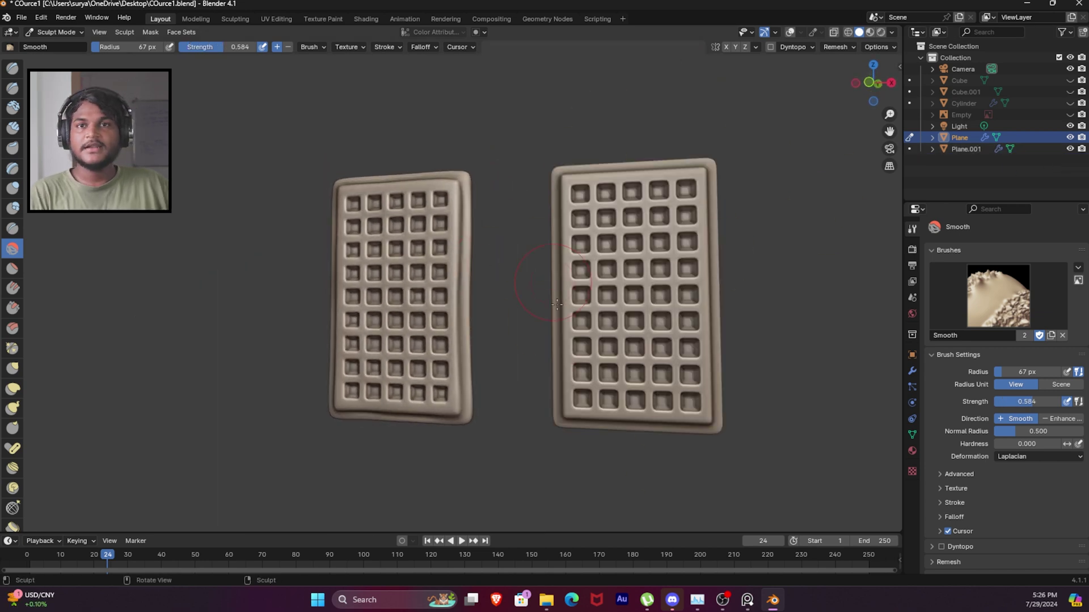
pyautogui.moveTo(608, 313); pyautogui.dragTo(623, 311, button='middle')
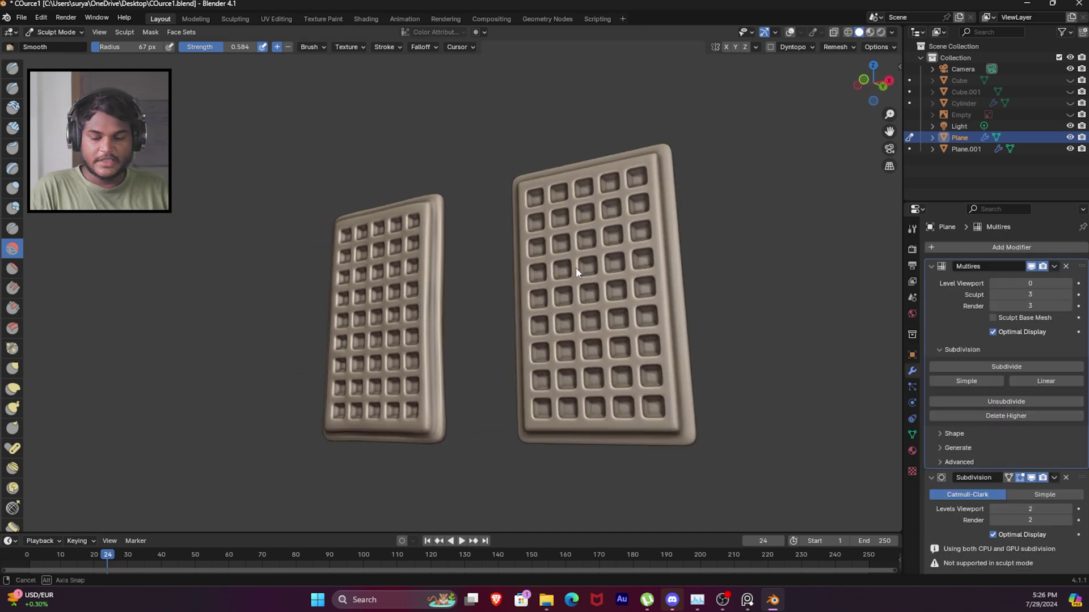
pyautogui.moveTo(576, 267); pyautogui.dragTo(627, 284, button='middle')
pyautogui.moveTo(475, 225)
pyautogui.mouseDown(button='middle')
pyautogui.moveTo(597, 334)
pyautogui.moveTo(588, 362)
pyautogui.mouseUp(button='middle')
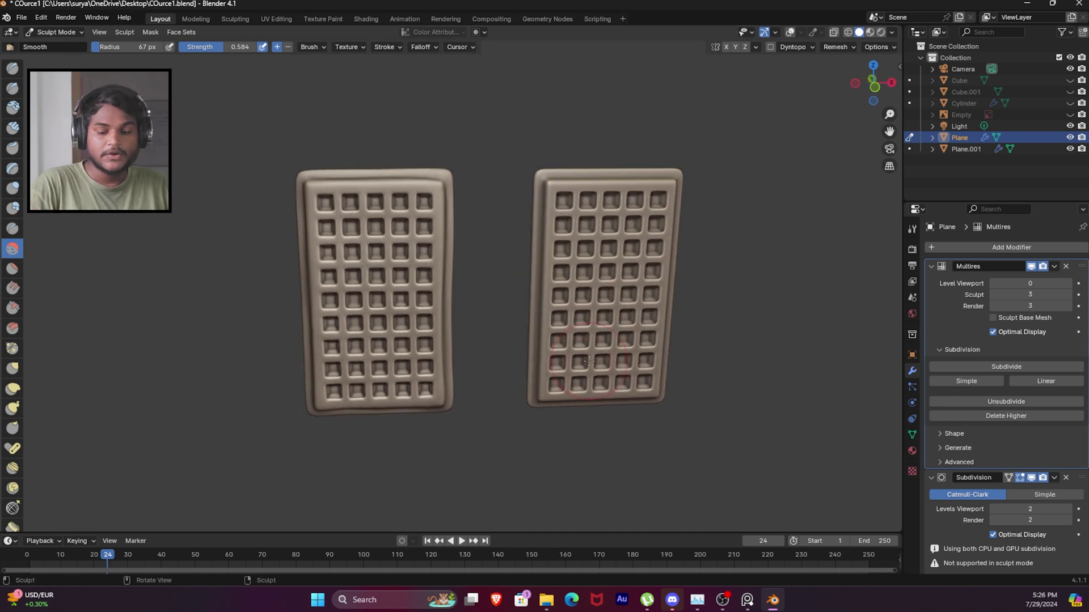
pyautogui.moveTo(571, 316); pyautogui.dragTo(563, 308, button='middle')
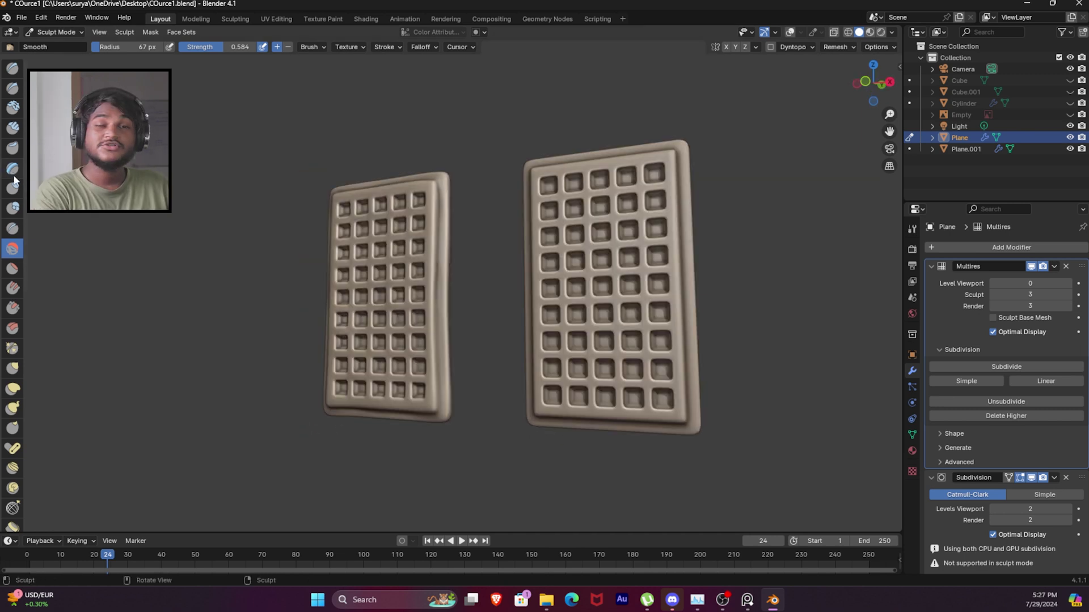
pyautogui.moveTo(14, 177); pyautogui.dragTo(22, 10, button='middle')
pyautogui.scroll(-8, 13, 272)
pyautogui.scroll(10, 14, 211)
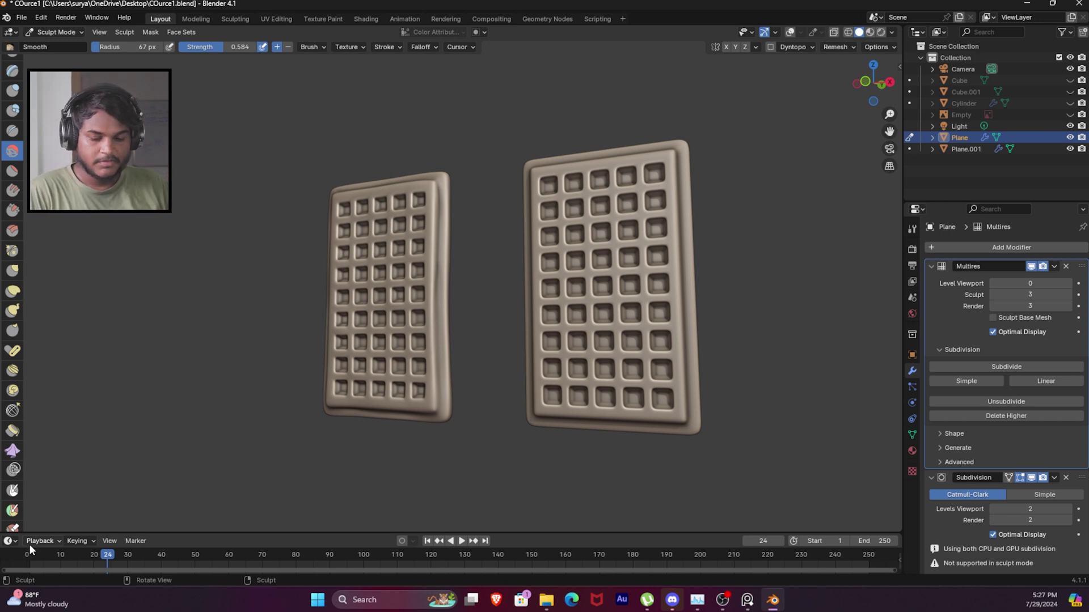
pyautogui.moveTo(452, 179)
pyautogui.mouseDown(button='middle')
pyautogui.moveTo(474, 231)
pyautogui.moveTo(466, 250)
pyautogui.mouseUp(button='middle')
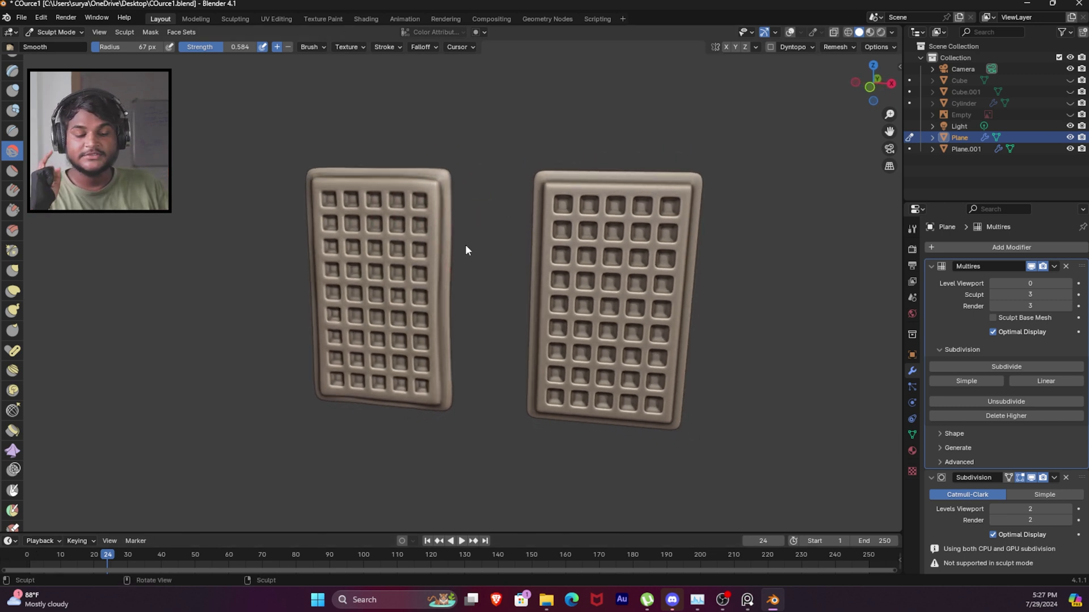